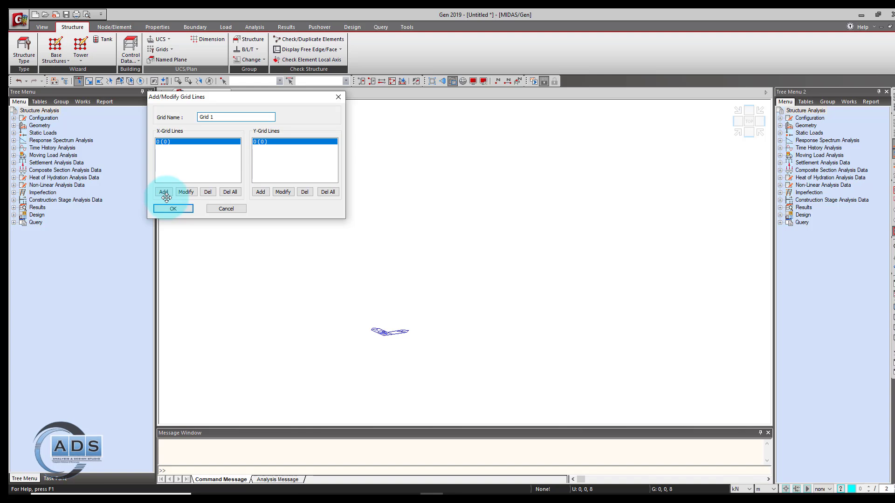
# Define Grid 1 with an X grid line at relative spacing 6.5 m and a Y grid line at 1 m
pyautogui.click(164, 192)
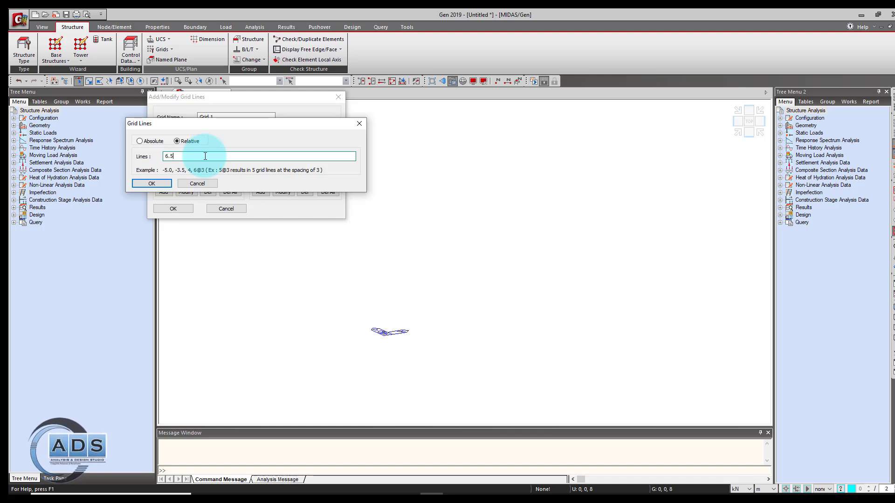
pyautogui.click(159, 183)
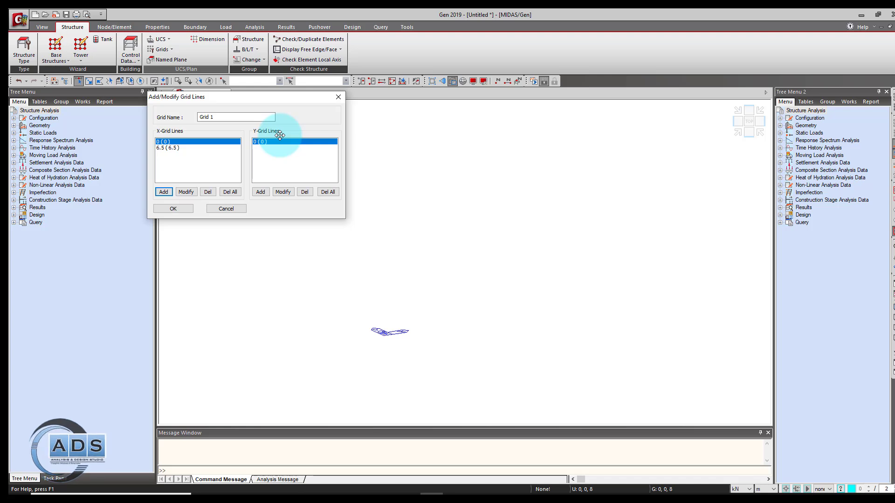
pyautogui.click(262, 193)
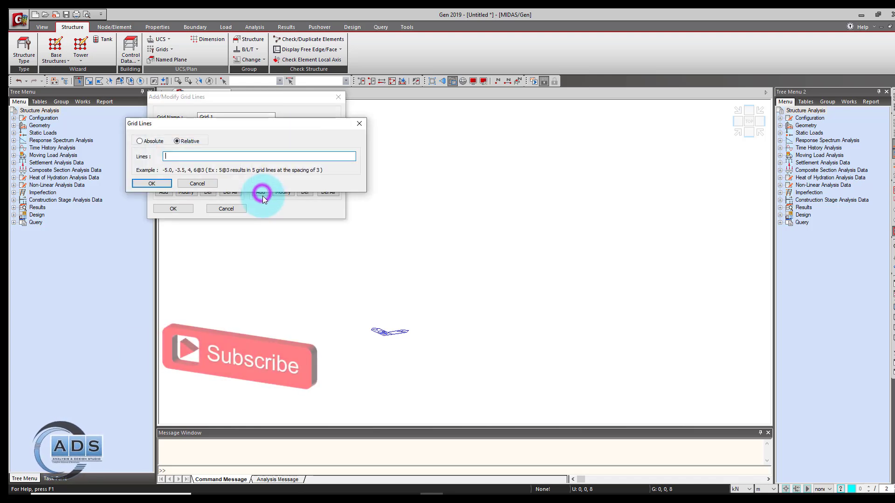
pyautogui.write('1')
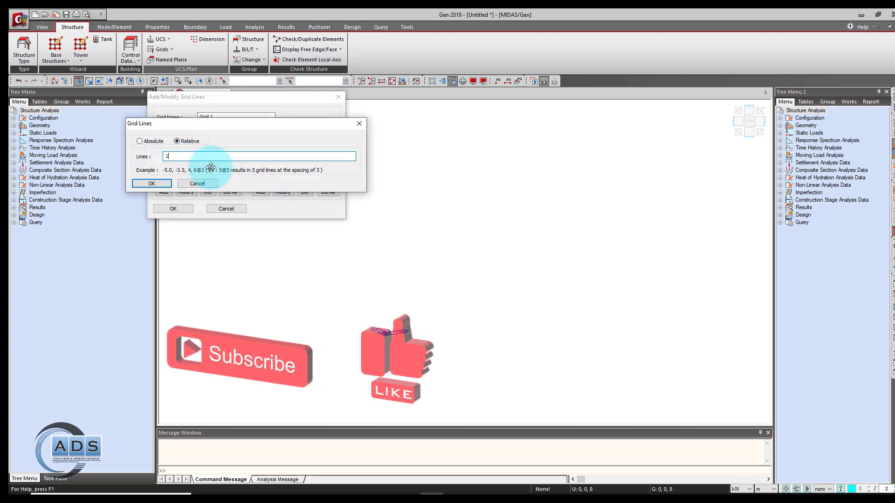
pyautogui.click(165, 184)
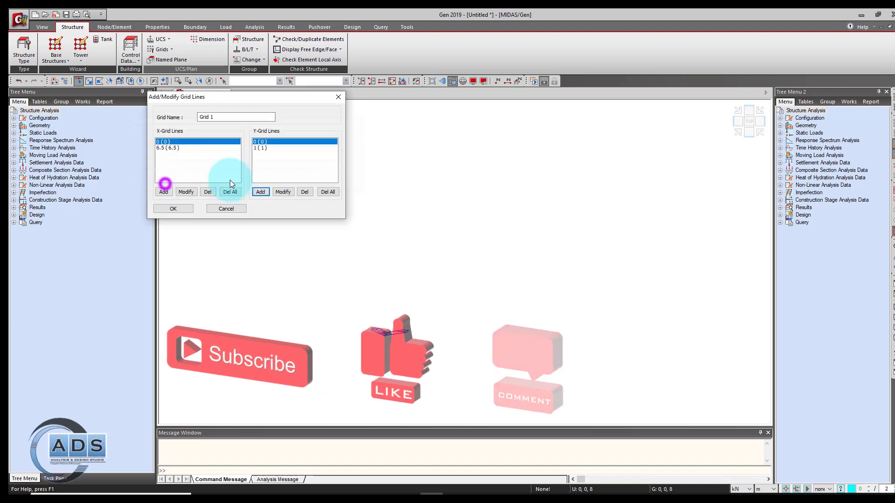
pyautogui.click(171, 209)
pyautogui.click(269, 197)
pyautogui.click(308, 198)
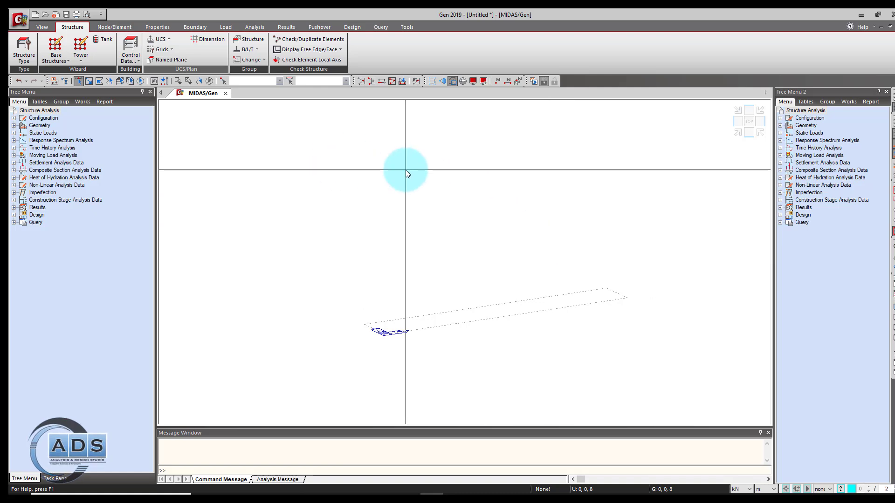
# Create a general beam element along the X grid line from the origin to the 6.5 m grid intersection
pyautogui.click(114, 28)
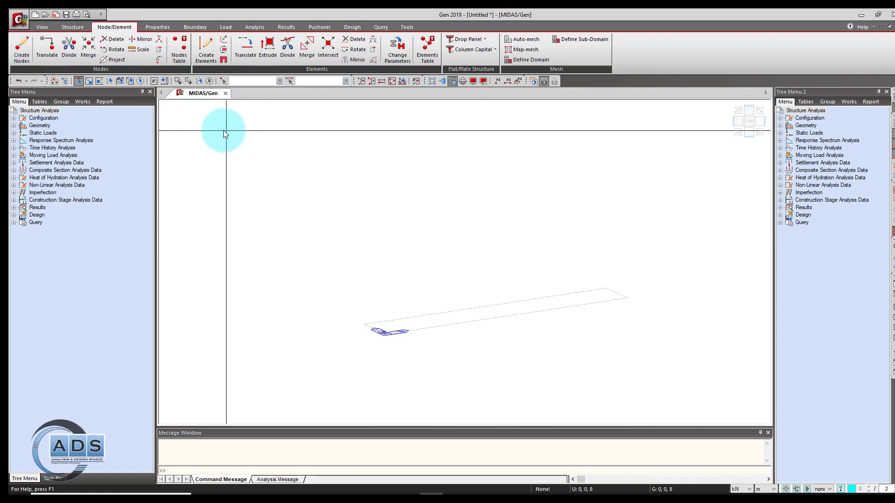
pyautogui.click(208, 50)
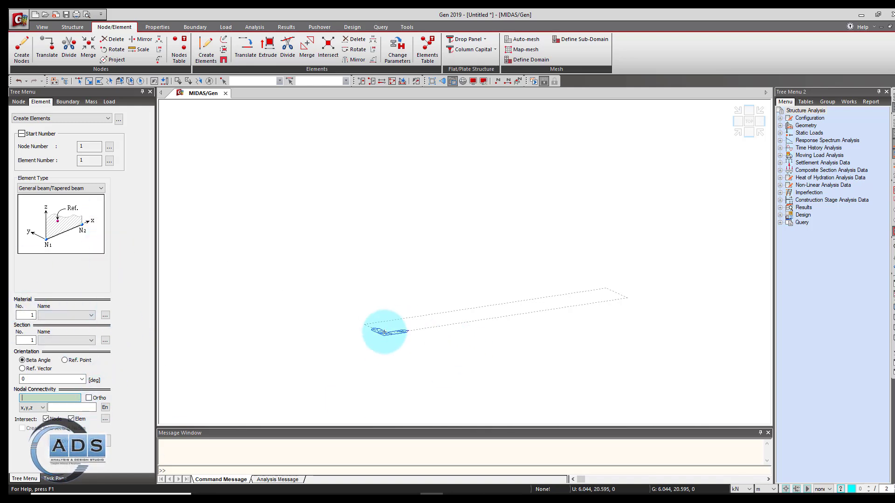
pyautogui.click(385, 338)
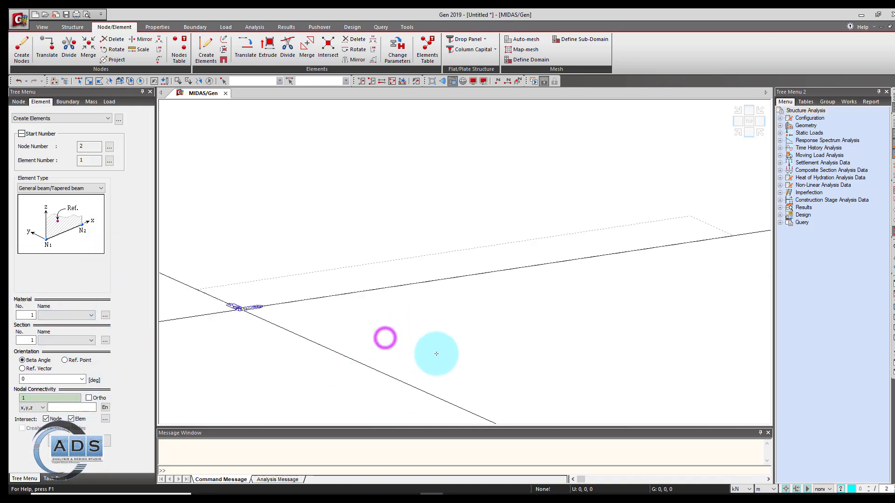
pyautogui.click(733, 236)
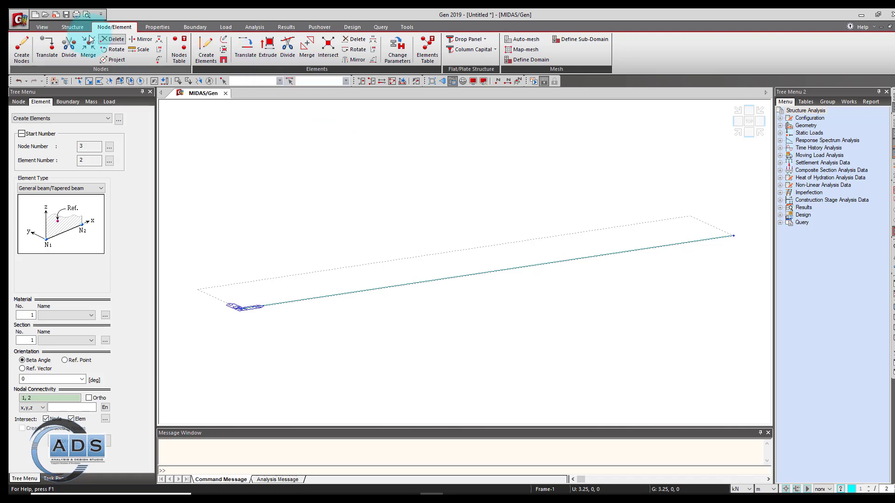
# Turn off the line grid display in the model view
pyautogui.click(43, 27)
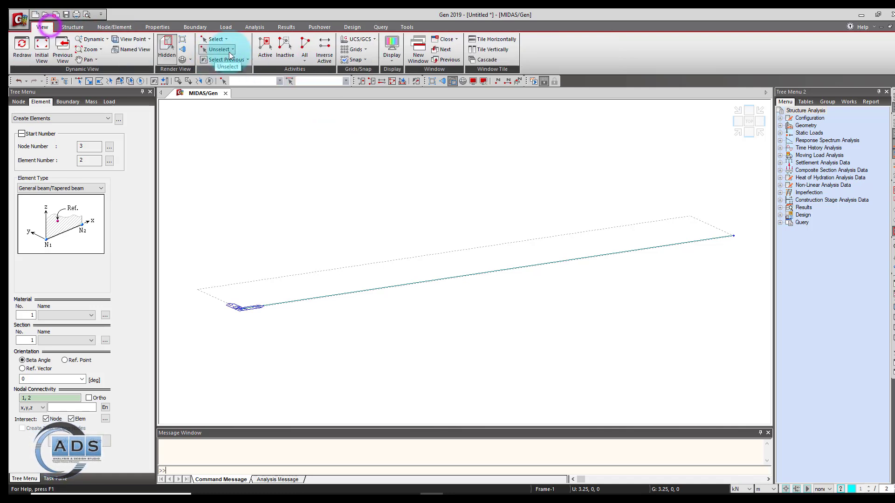
pyautogui.click(358, 50)
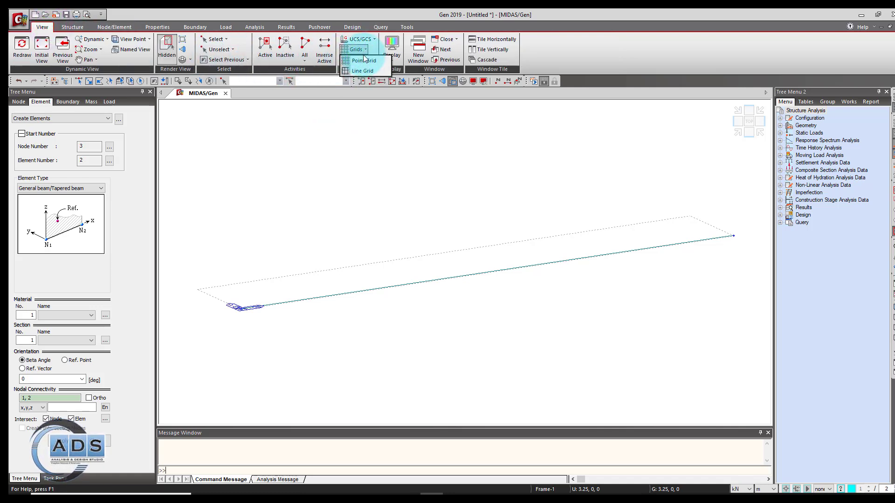
pyautogui.click(366, 72)
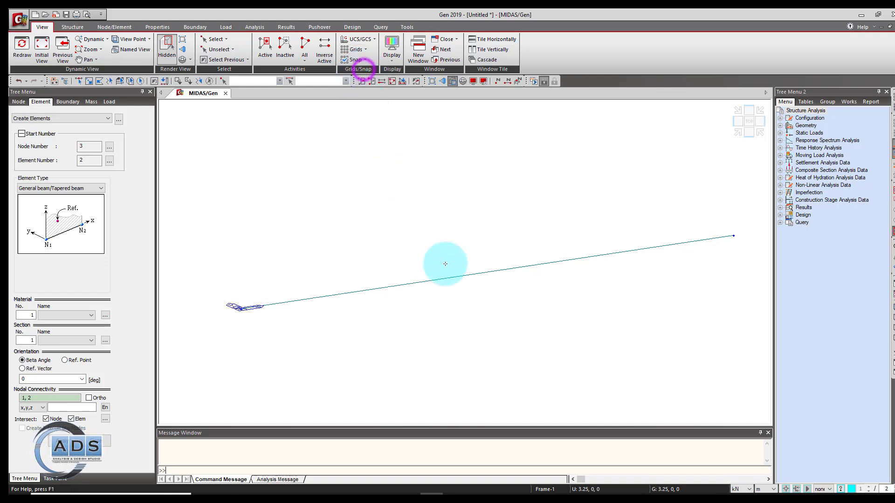
pyautogui.scroll(-2, 465, 267)
pyautogui.scroll(2, 464, 269)
pyautogui.scroll(-5, 461, 279)
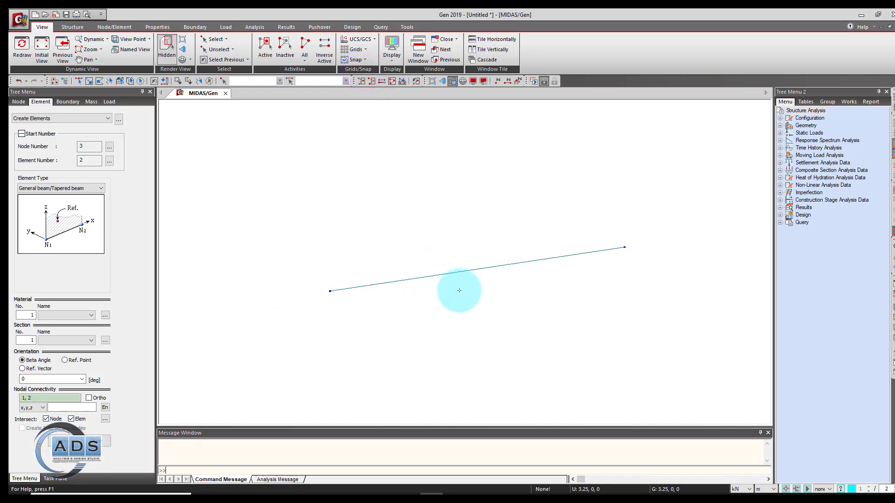
pyautogui.scroll(6, 459, 292)
pyautogui.click(543, 282)
pyautogui.scroll(-3, 631, 298)
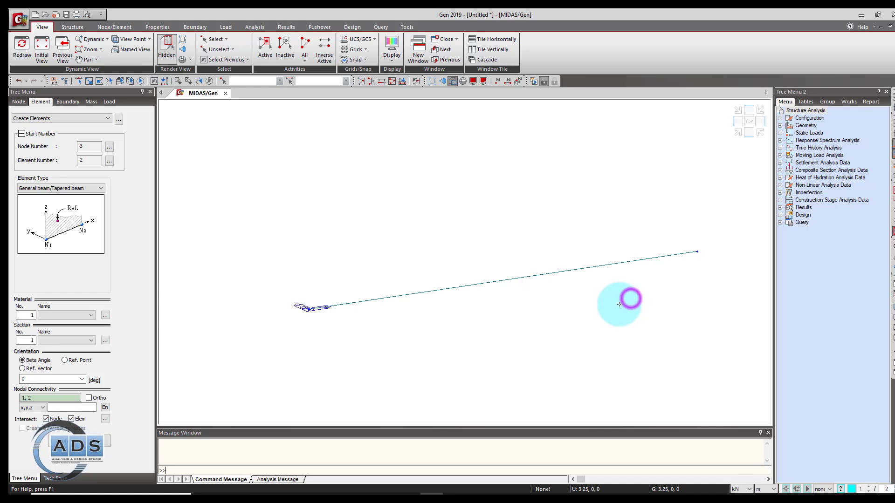
pyautogui.moveTo(580, 326); pyautogui.dragTo(577, 291, button='middle')
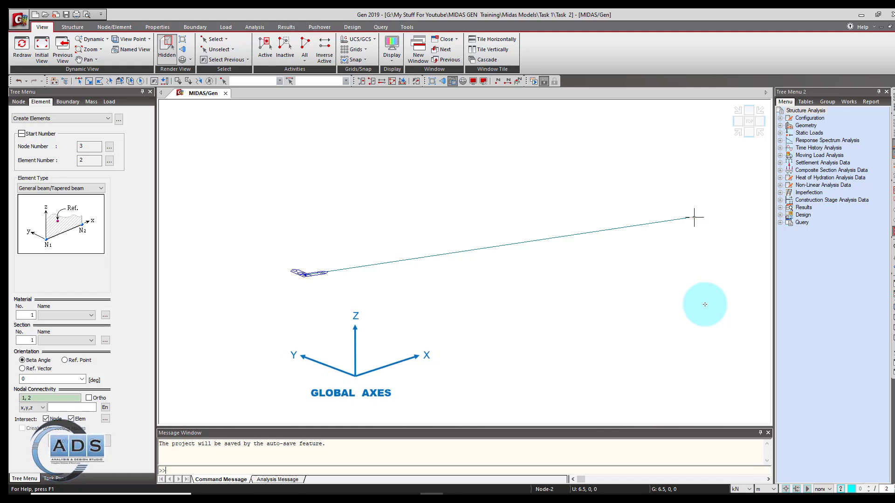
# Extrude both beam end nodes into column line elements with Node -> Line Element, using an equal-distance translation of 0, 0, -8 m
pyautogui.press('Escape')
pyautogui.click(122, 28)
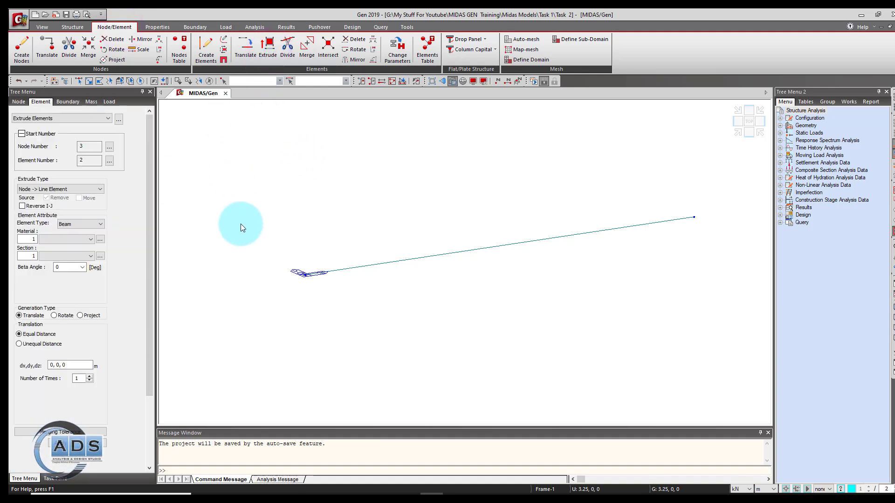
pyautogui.moveTo(233, 240); pyautogui.dragTo(333, 304)
pyautogui.moveTo(639, 191); pyautogui.dragTo(770, 268)
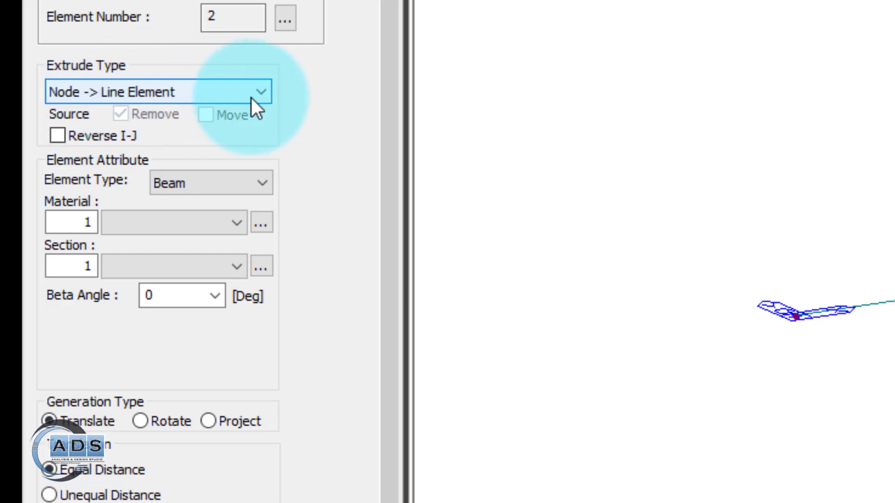
pyautogui.click(250, 97)
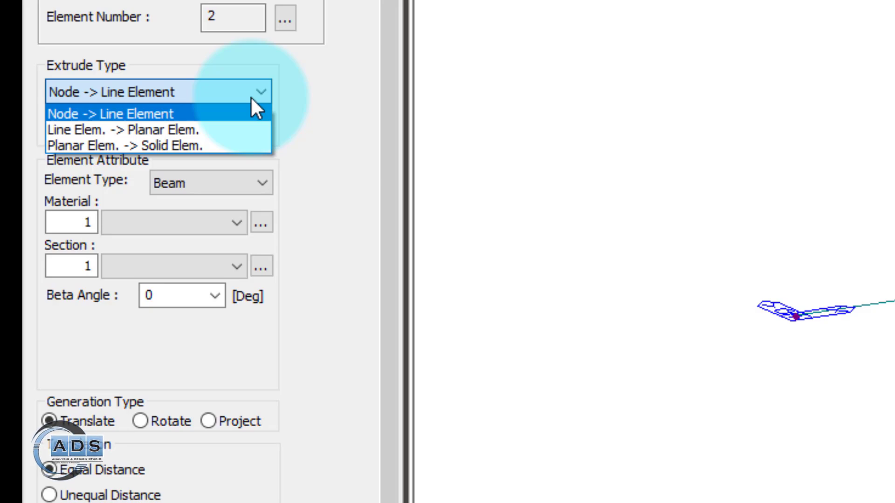
pyautogui.click(250, 96)
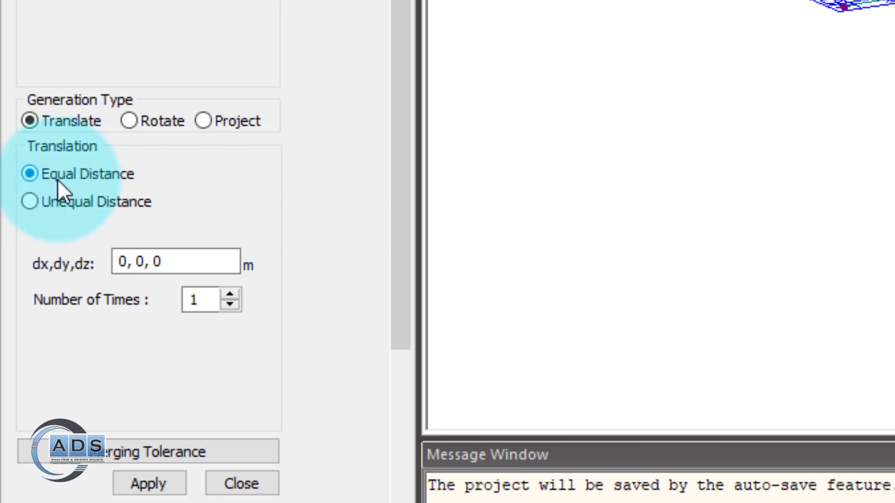
pyautogui.click(210, 260)
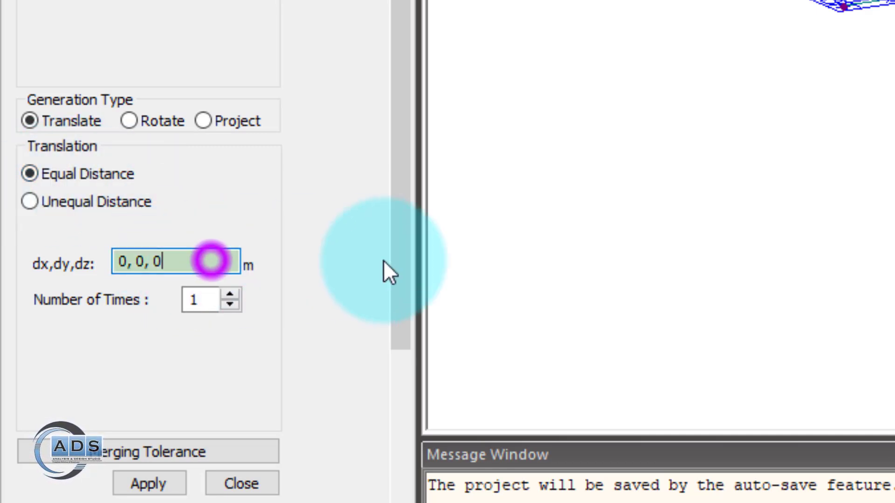
pyautogui.press('BackSpace')
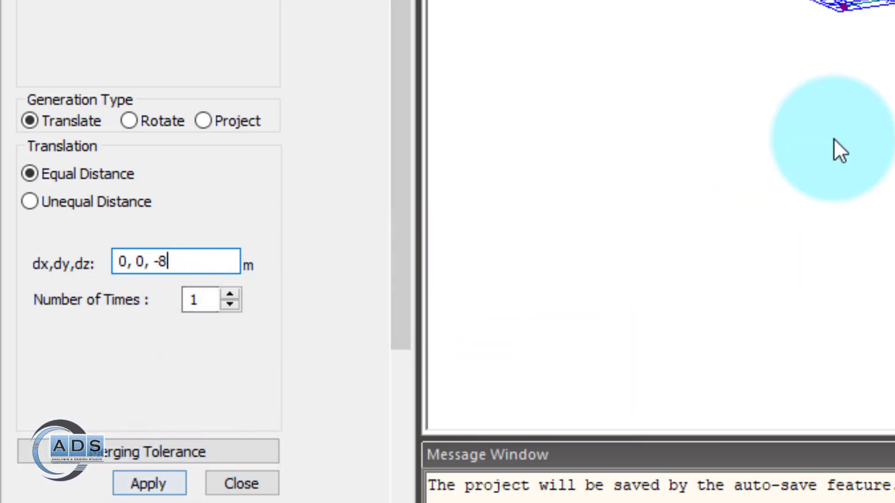
pyautogui.click(156, 485)
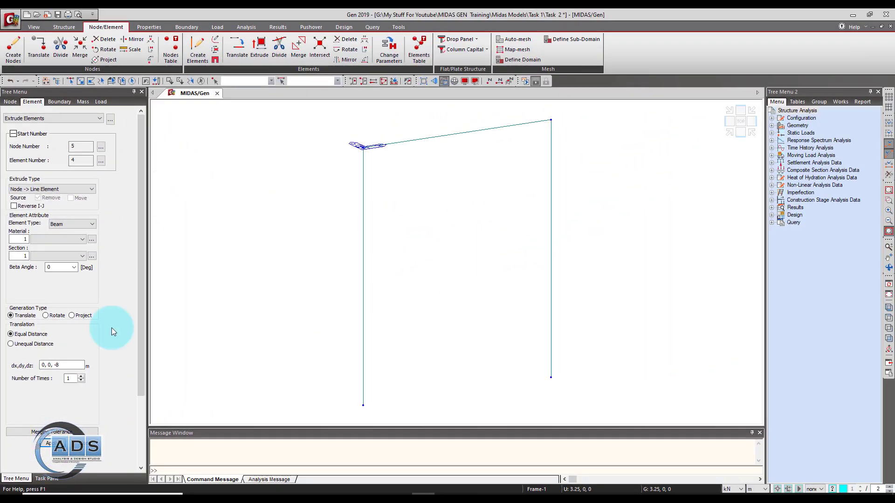
pyautogui.click(110, 446)
pyautogui.scroll(-1, 435, 214)
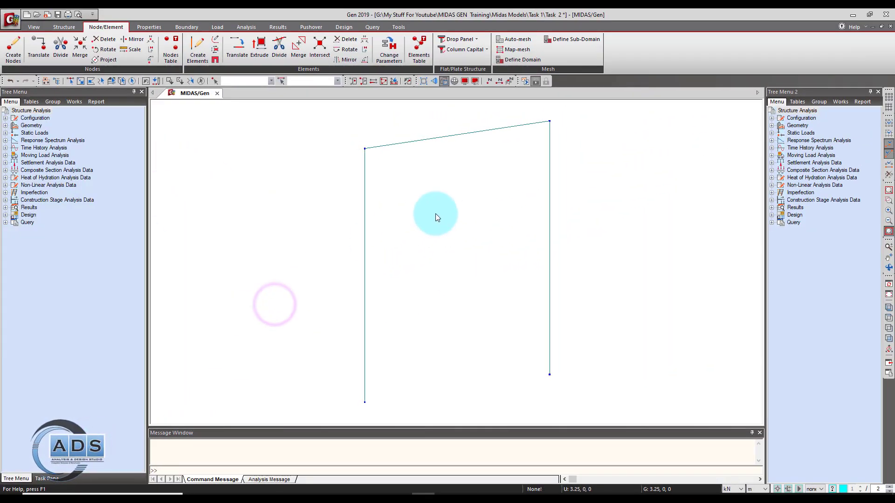
pyautogui.scroll(1, 438, 216)
pyautogui.click(448, 222)
pyautogui.moveTo(455, 270)
pyautogui.mouseDown(button='middle')
pyautogui.moveTo(445, 242)
pyautogui.moveTo(444, 260)
pyautogui.mouseUp(button='middle')
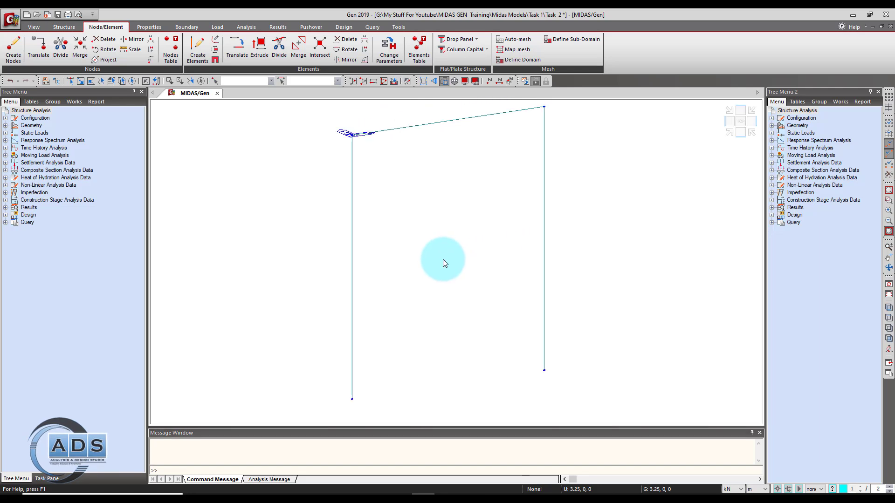
pyautogui.scroll(-1, 443, 259)
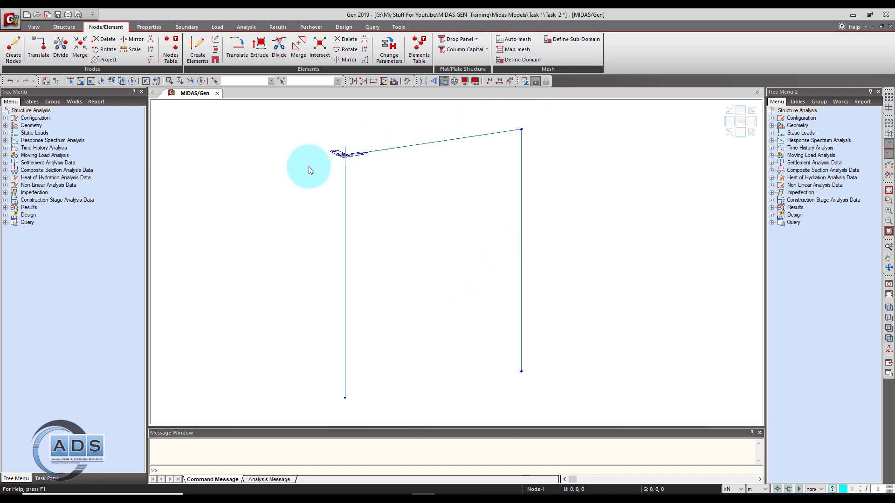
# Add a concrete material using the ASTM(RC) standard and Grade C4000, and move the Properties dialog clear of the frame
pyautogui.click(149, 27)
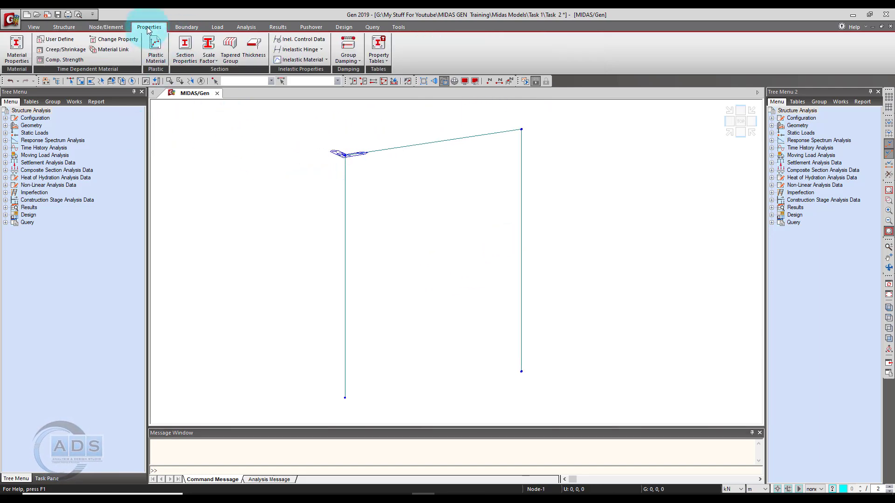
pyautogui.click(22, 46)
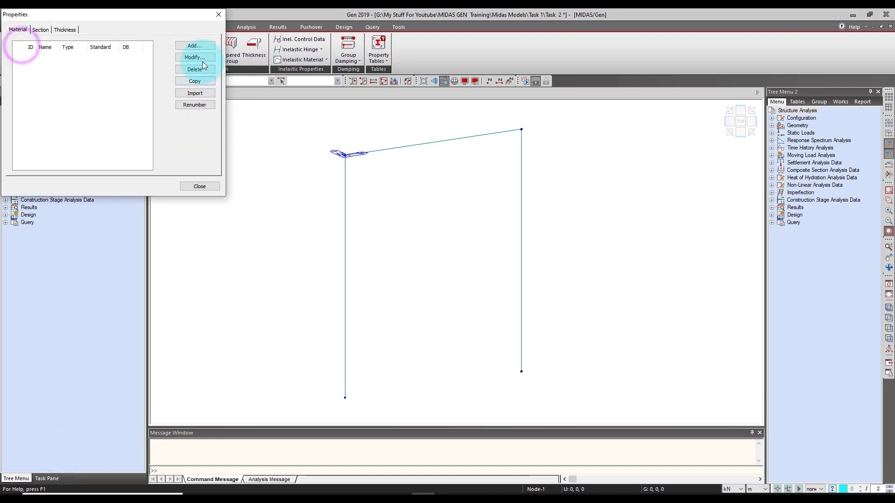
pyautogui.click(195, 45)
pyautogui.click(309, 64)
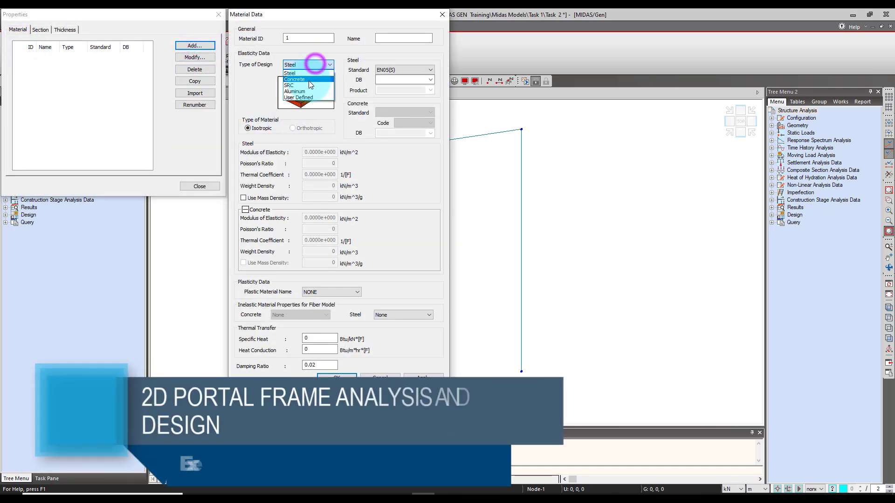
pyautogui.click(304, 77)
pyautogui.click(429, 113)
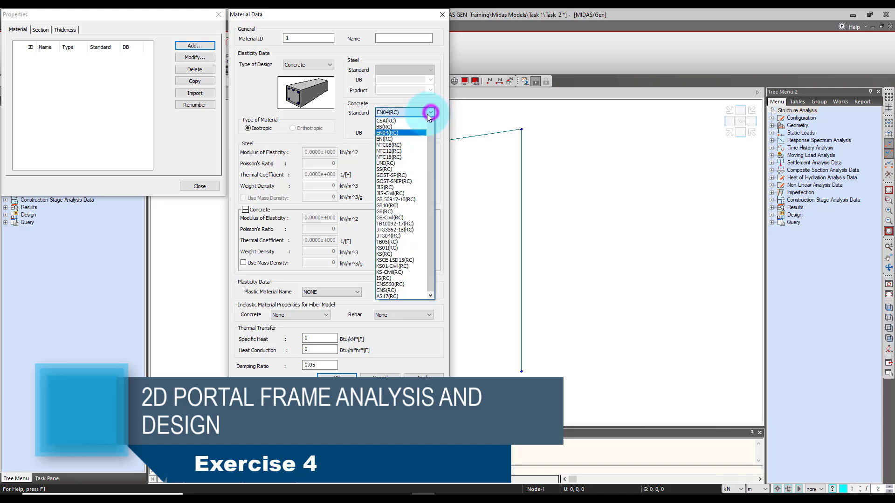
pyautogui.scroll(2, 410, 130)
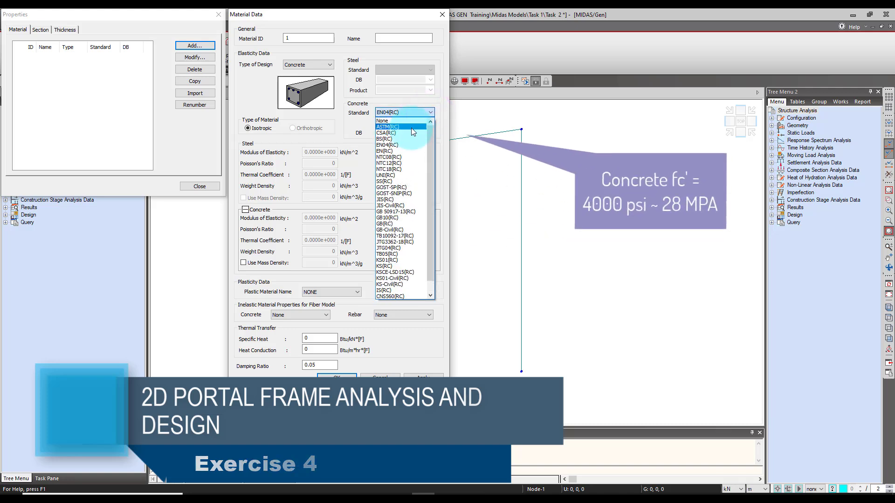
pyautogui.click(411, 128)
pyautogui.click(429, 133)
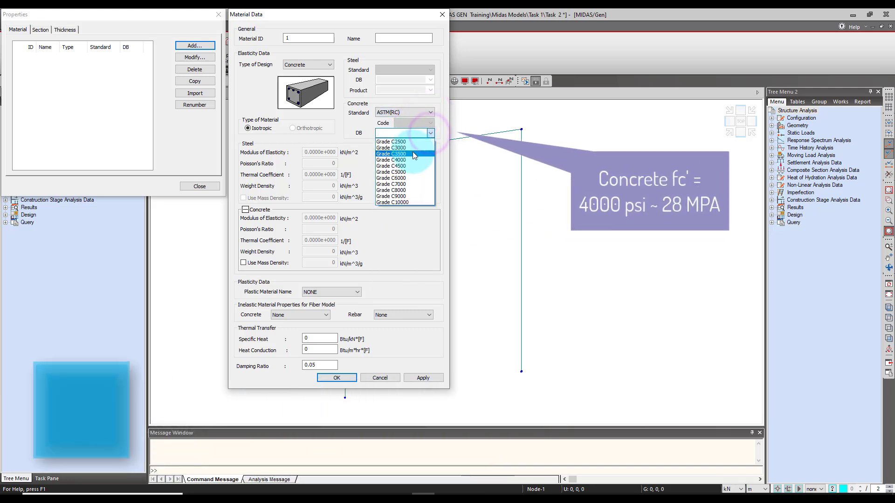
pyautogui.click(408, 160)
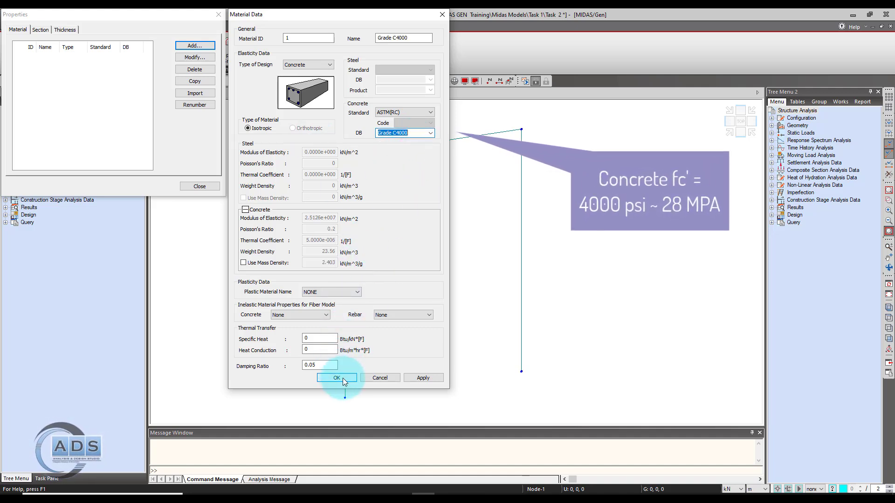
pyautogui.click(422, 377)
pyautogui.click(380, 377)
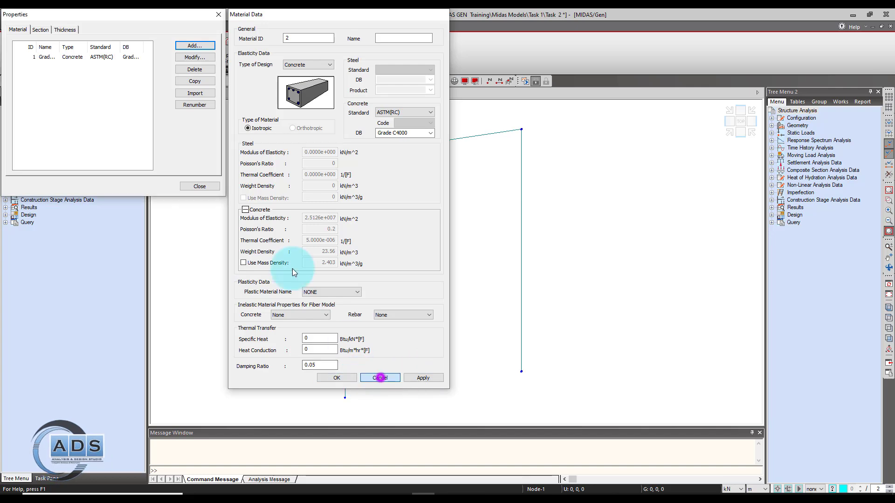
pyautogui.moveTo(52, 31); pyautogui.dragTo(144, 225)
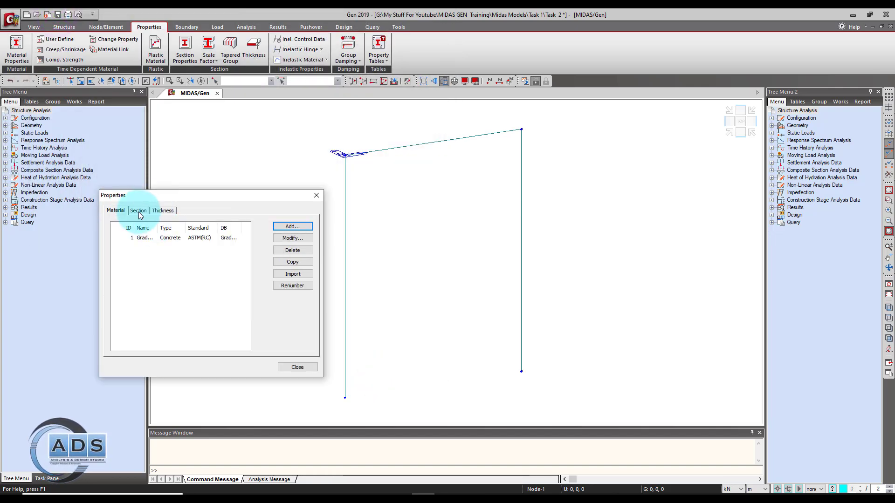
# Start a new user-defined solid rectangle section with H 0.45 m and B 0.25 m
pyautogui.click(138, 211)
pyautogui.moveTo(244, 192); pyautogui.dragTo(231, 180)
pyautogui.click(282, 214)
pyautogui.click(467, 214)
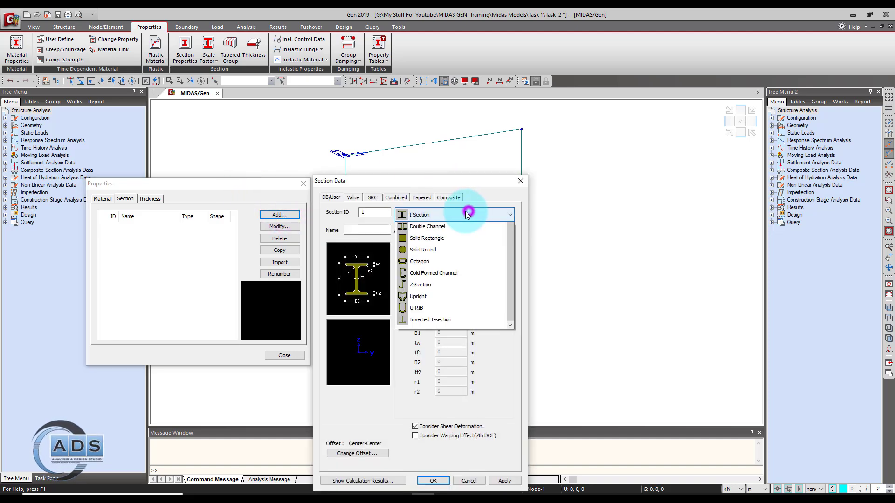
pyautogui.click(444, 326)
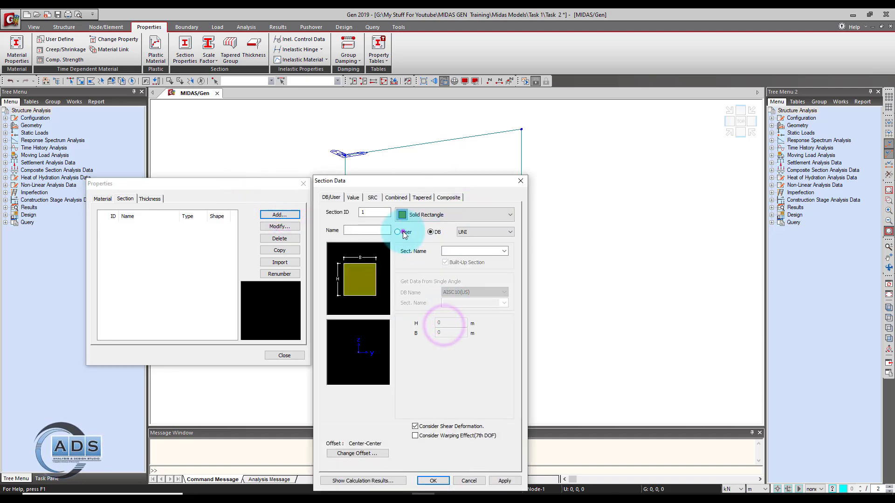
pyautogui.click(403, 233)
pyautogui.click(465, 323)
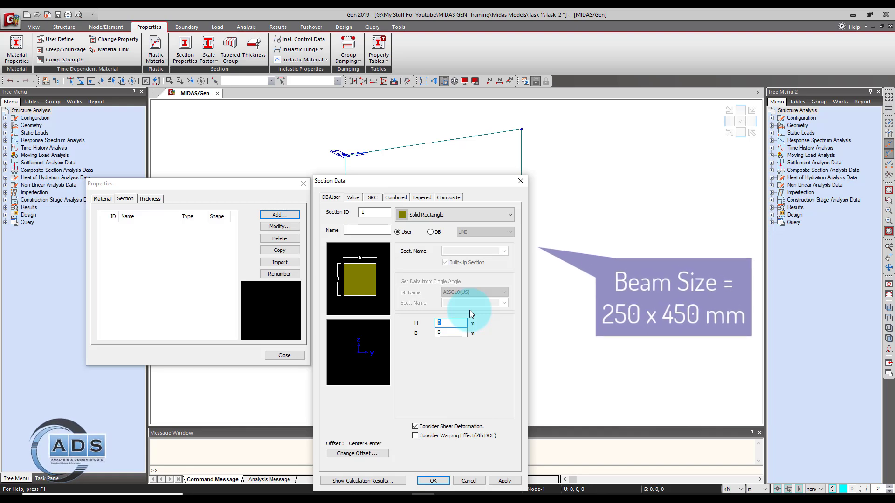
pyautogui.write('0.45')
pyautogui.press('Tab')
pyautogui.write('0.25')
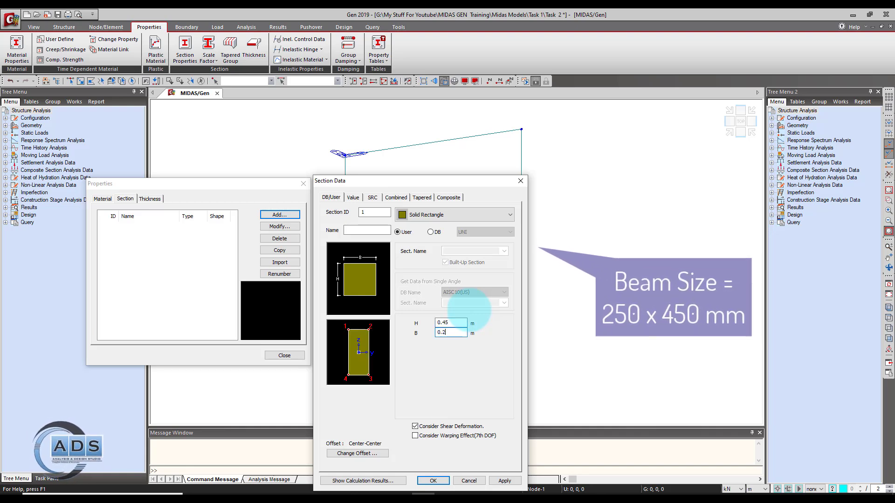
# Name the beam section B250x450, apply it to the model and close the section data
pyautogui.click(375, 229)
pyautogui.write('B250')
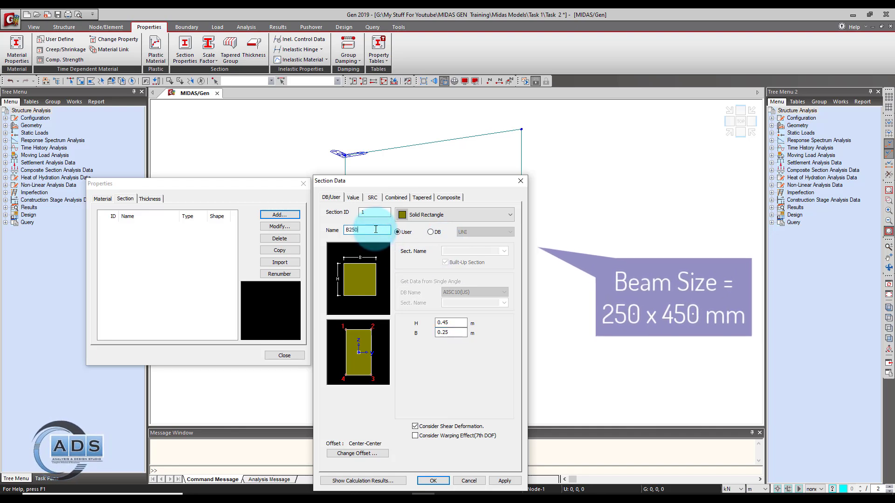
pyautogui.write('x450')
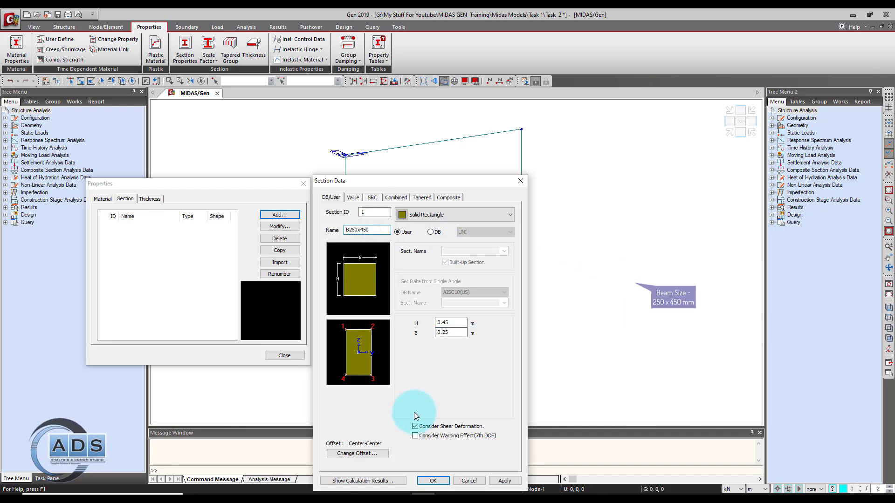
pyautogui.moveTo(461, 185); pyautogui.dragTo(431, 123)
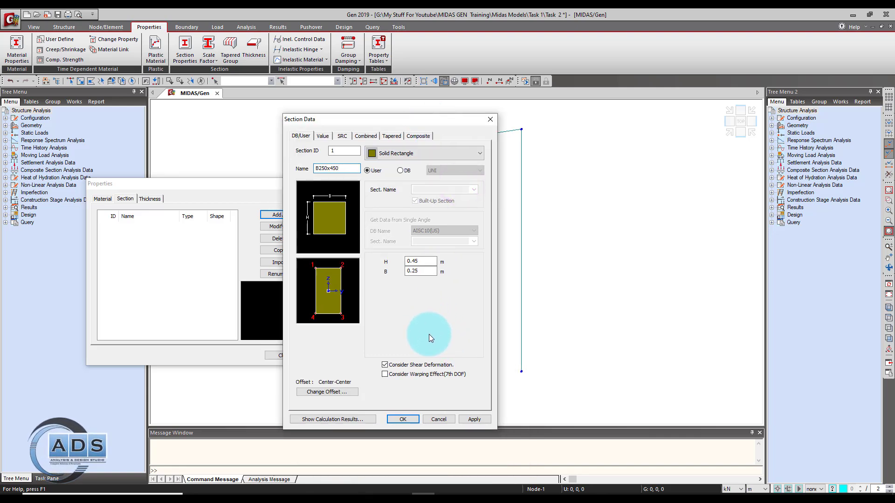
pyautogui.click(473, 419)
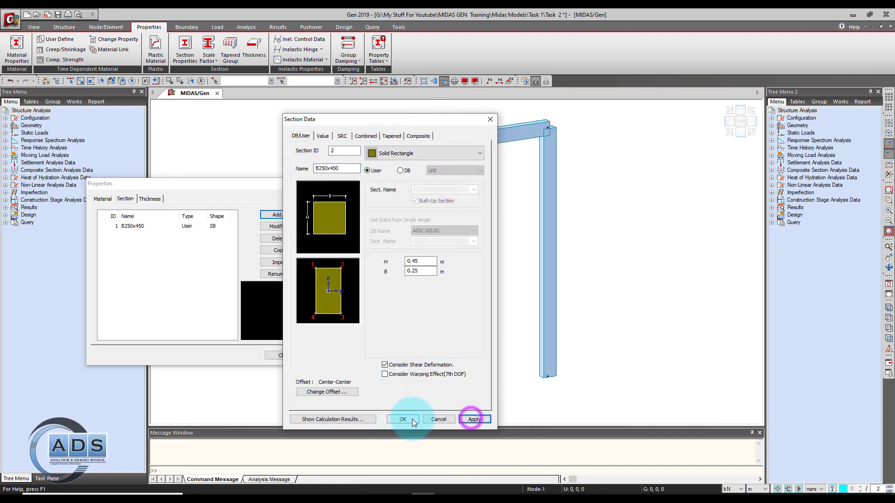
pyautogui.click(439, 420)
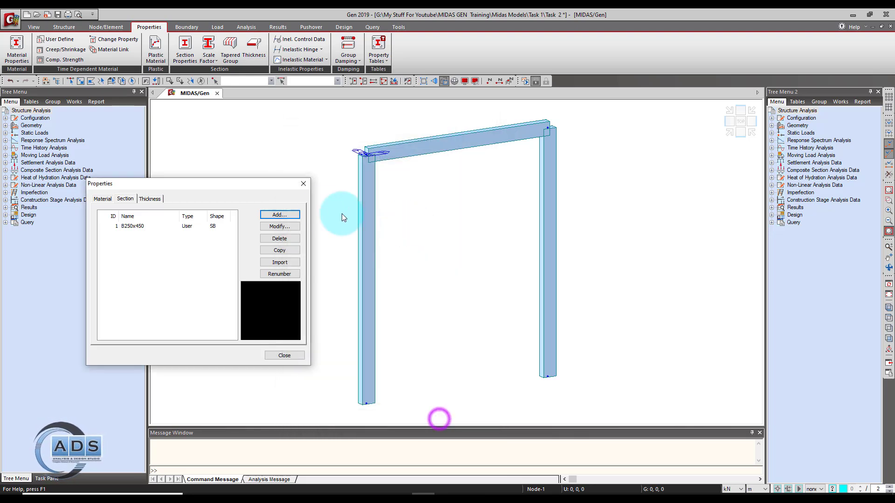
# Duplicate the B250x450 section and rename the copy C250x250, keeping the dialogs clear of the frame
pyautogui.moveTo(285, 186); pyautogui.dragTo(216, 163)
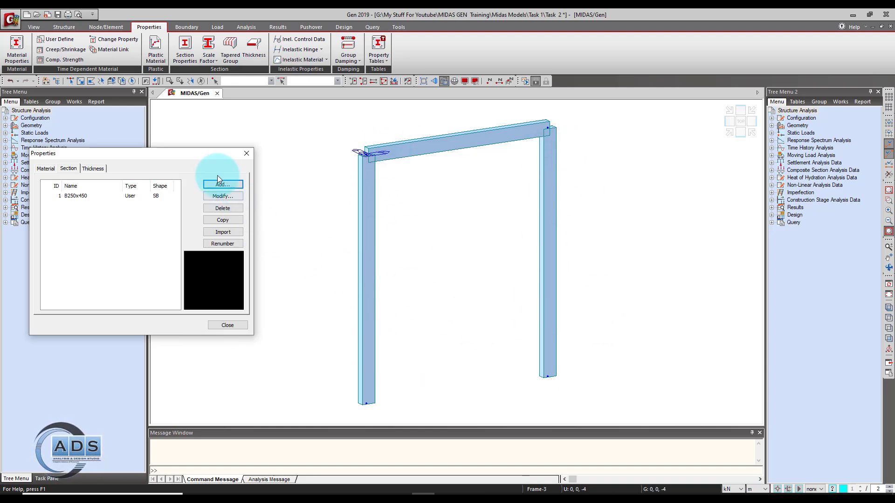
pyautogui.moveTo(192, 157); pyautogui.dragTo(234, 167)
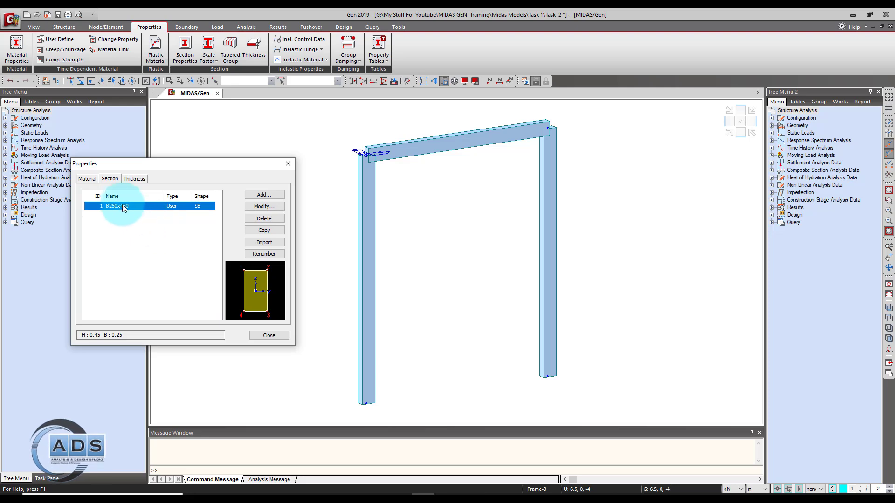
pyautogui.click(268, 233)
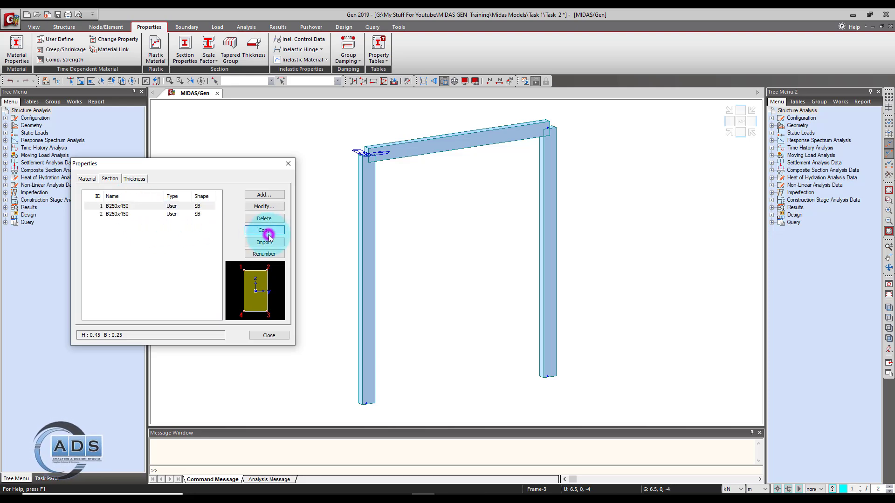
pyautogui.click(127, 214)
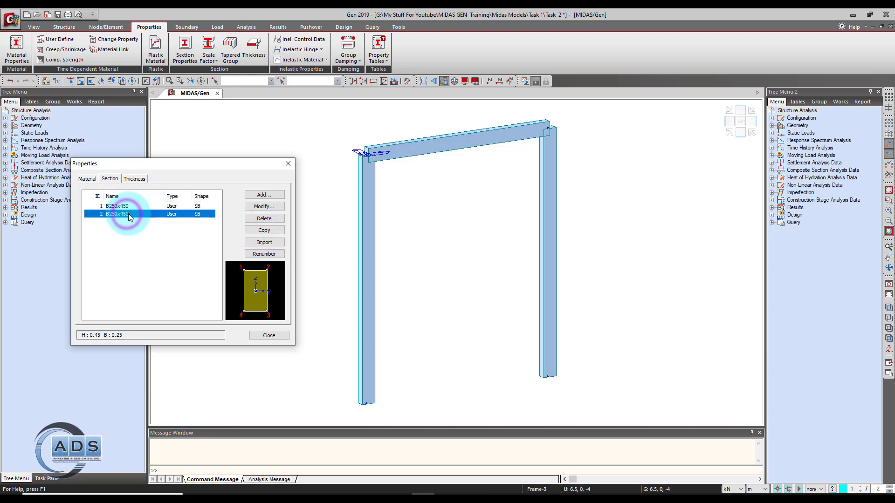
pyautogui.click(276, 208)
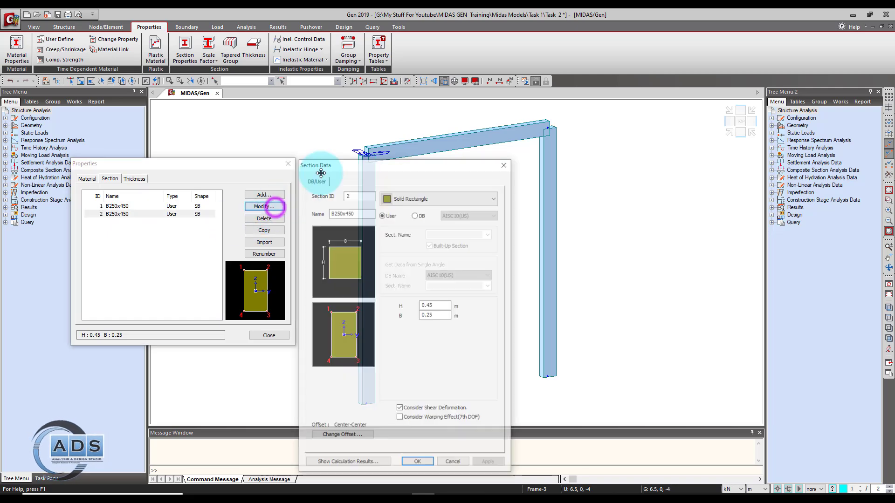
pyautogui.moveTo(330, 172); pyautogui.dragTo(141, 155)
pyautogui.doubleClick(168, 197)
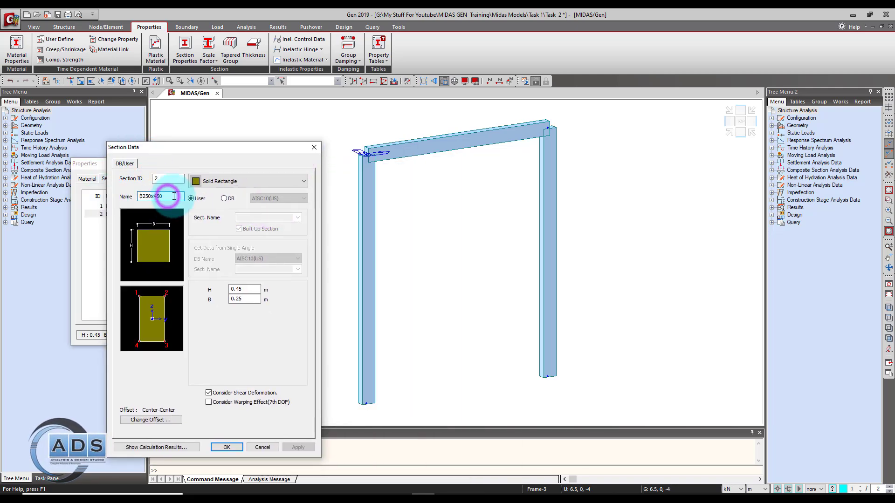
pyautogui.click(134, 197)
pyautogui.doubleClick(170, 198)
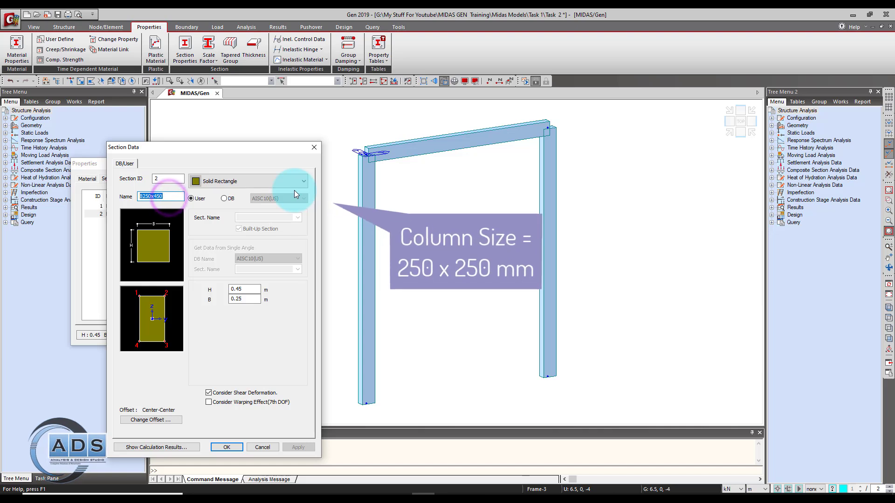
pyautogui.write('C')
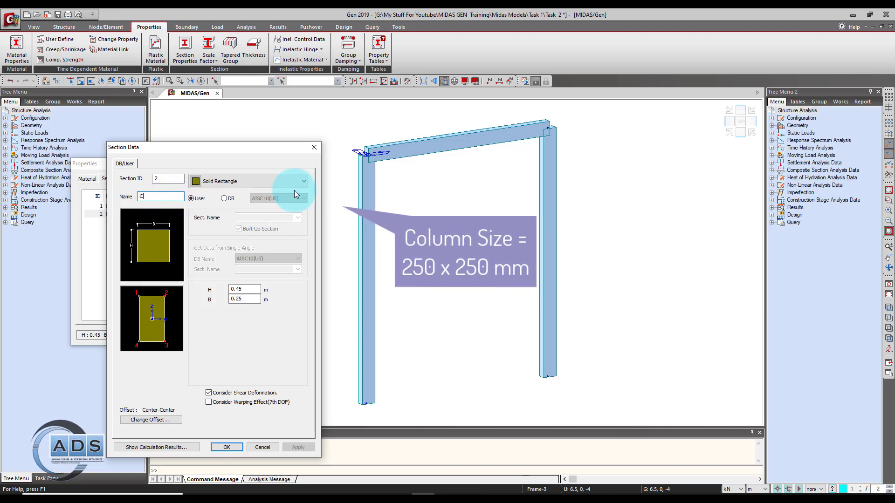
pyautogui.write('250x250')
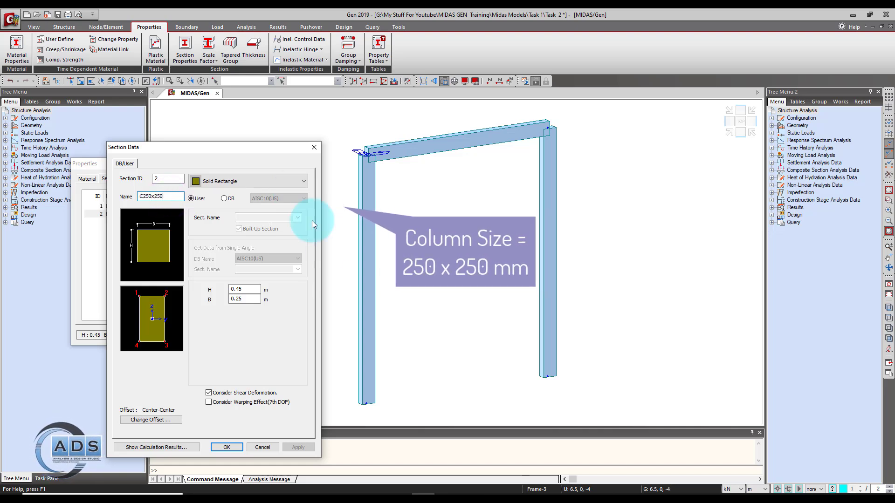
# Set the C250x250 section's H to 0.25 m, save it and close the section properties
pyautogui.doubleClick(252, 289)
pyautogui.write('0.25')
pyautogui.press('Tab')
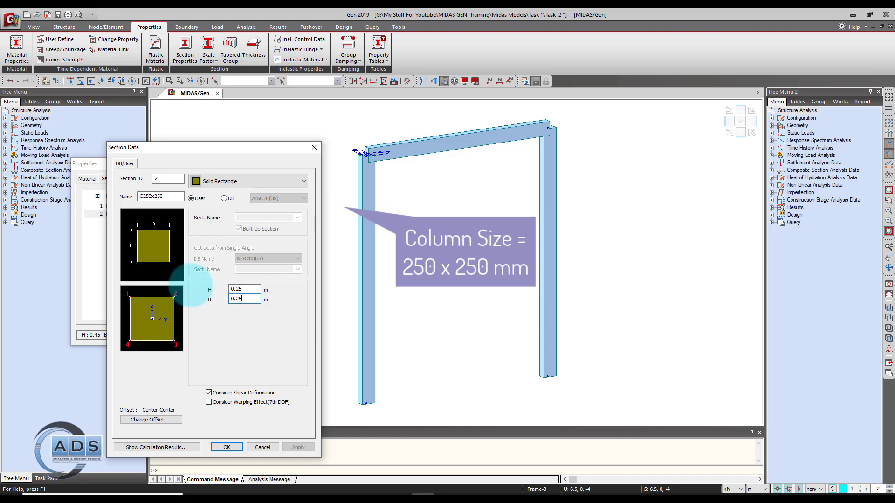
pyautogui.click(229, 447)
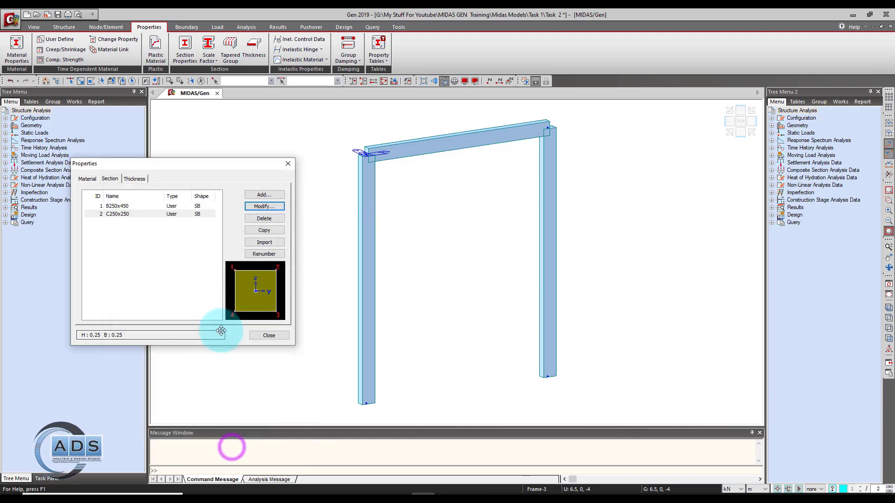
pyautogui.click(265, 337)
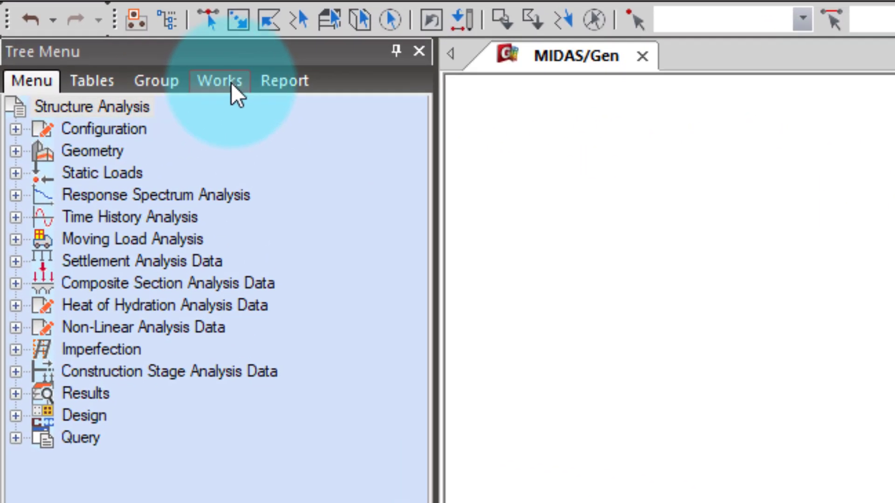
# Show the model's Works tree and examine the assignment options for the Grade C4000 material
pyautogui.click(230, 82)
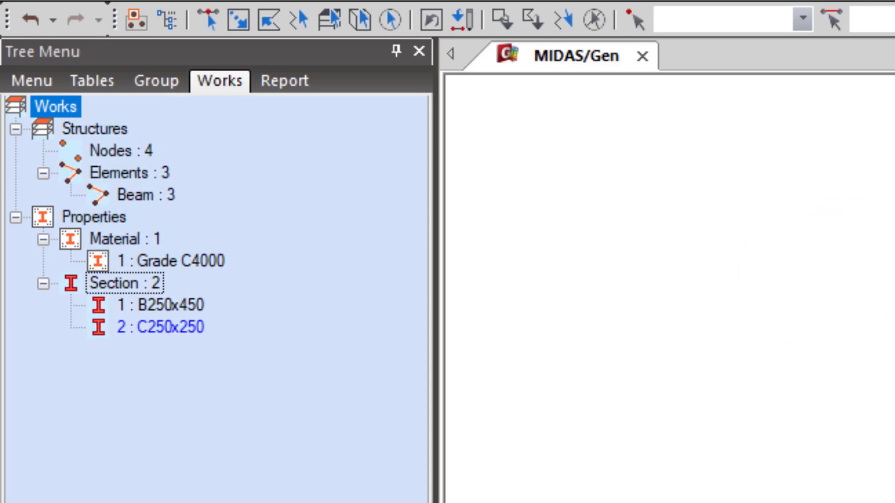
pyautogui.rightClick(198, 263)
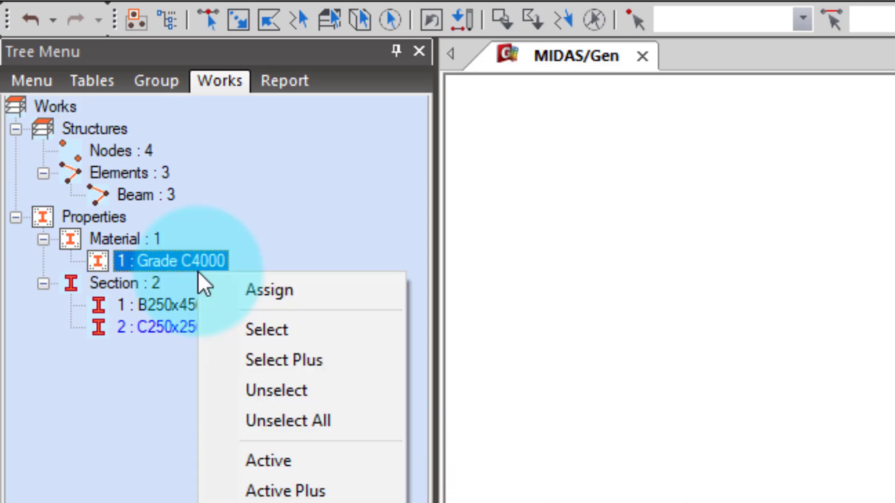
pyautogui.click(276, 222)
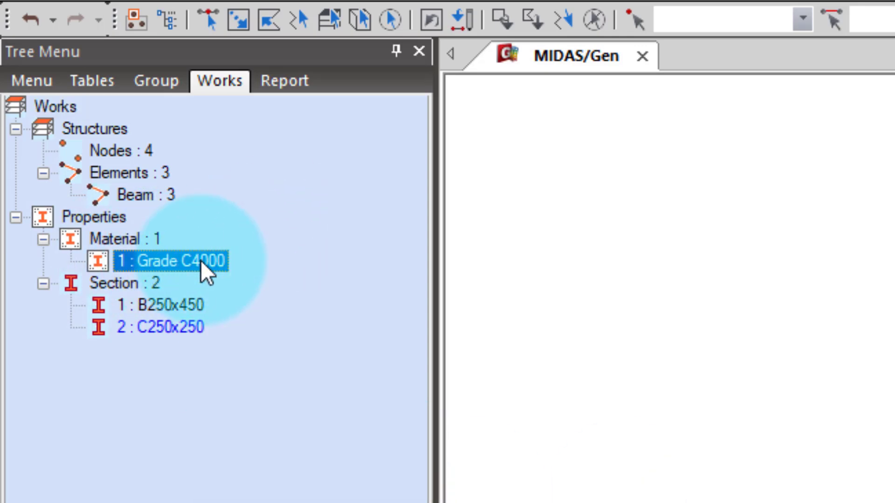
pyautogui.click(336, 269)
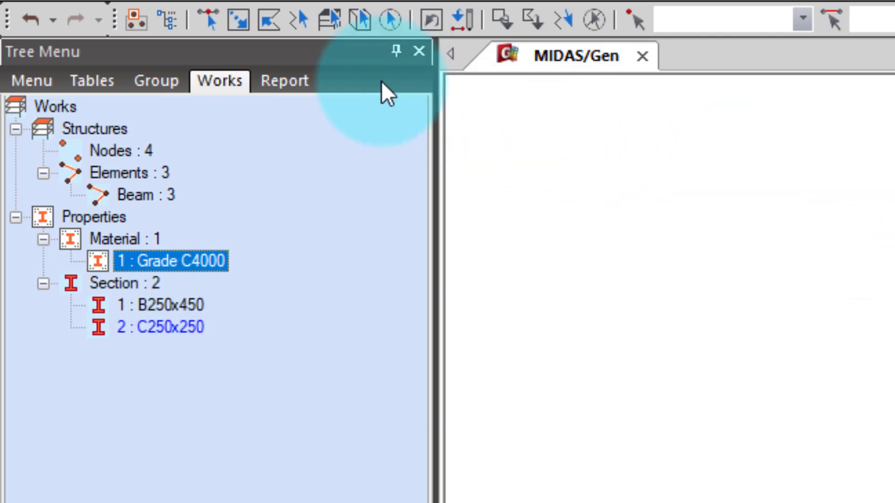
# Select both column elements and assign the C250x250 section to them from the Works tree
pyautogui.click(214, 26)
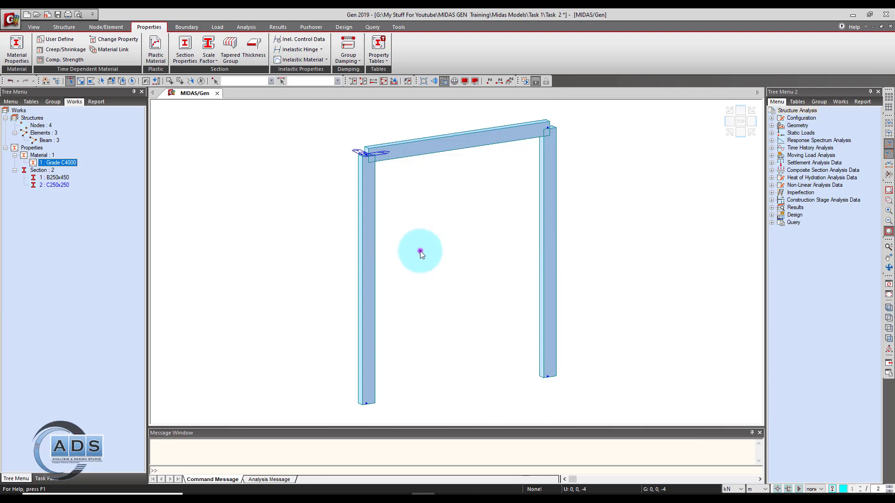
pyautogui.moveTo(420, 251); pyautogui.dragTo(342, 215)
pyautogui.moveTo(607, 223); pyautogui.dragTo(507, 198)
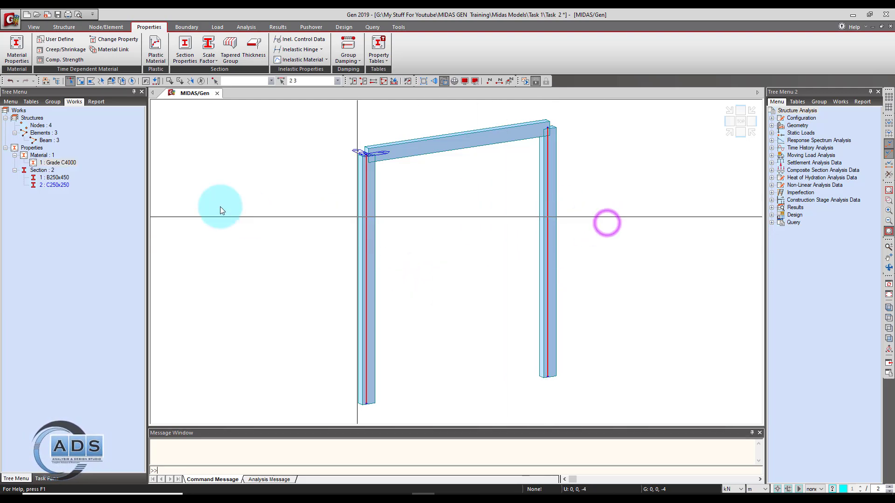
pyautogui.click(55, 185)
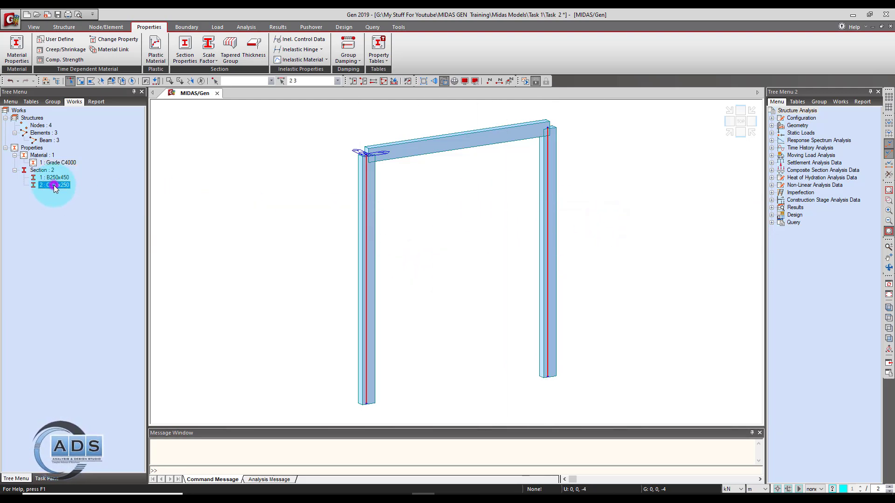
pyautogui.moveTo(54, 186); pyautogui.dragTo(290, 216)
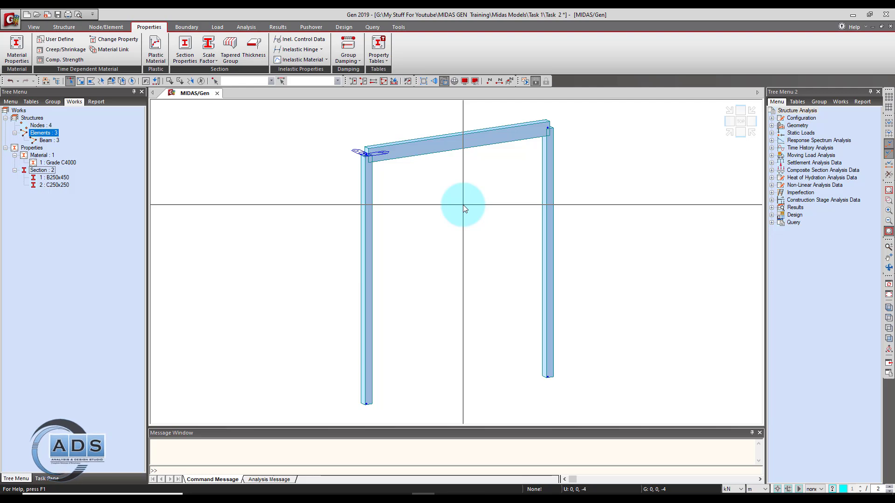
pyautogui.click(86, 213)
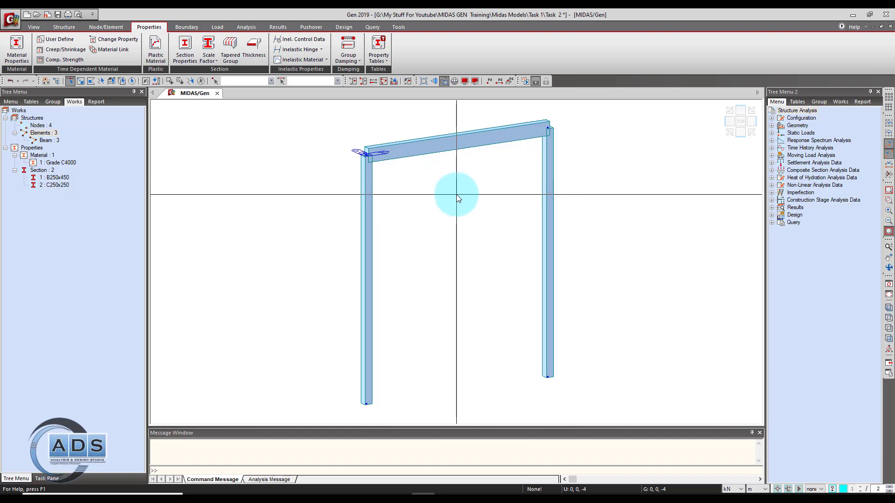
# Turn off the solid section display and show the frame as lines in front view
pyautogui.moveTo(471, 230); pyautogui.dragTo(460, 222, button='middle')
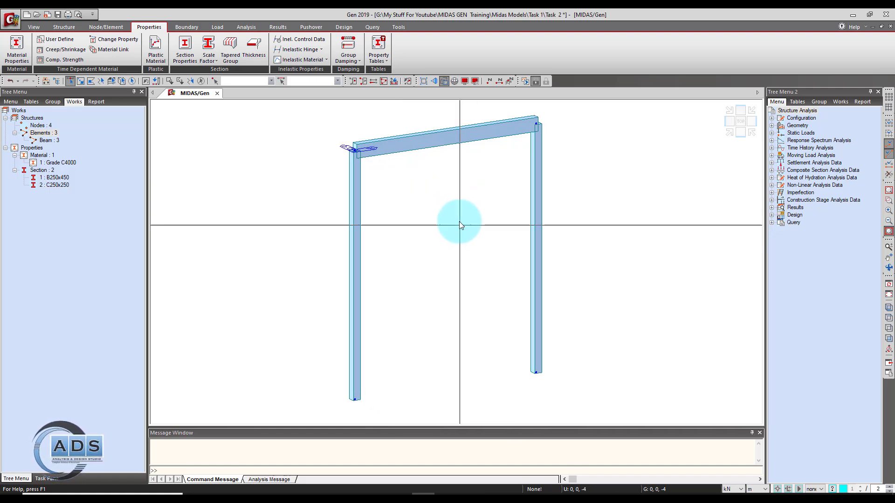
pyautogui.click(442, 83)
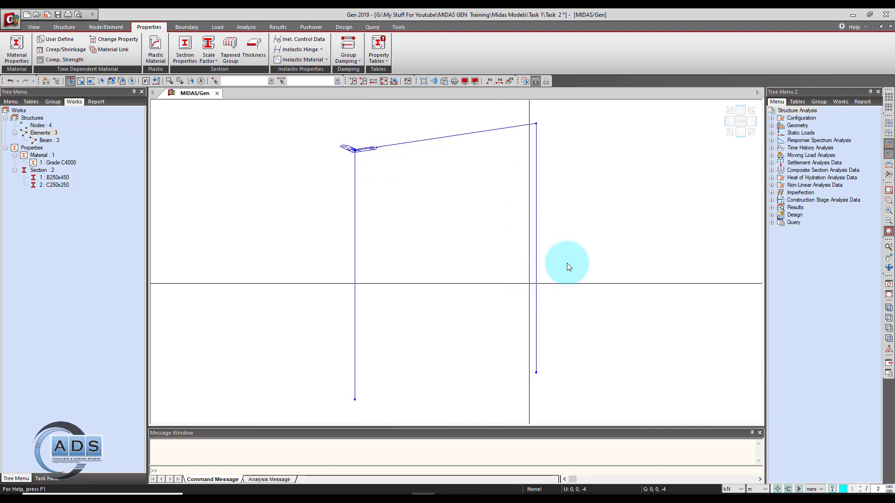
pyautogui.click(740, 132)
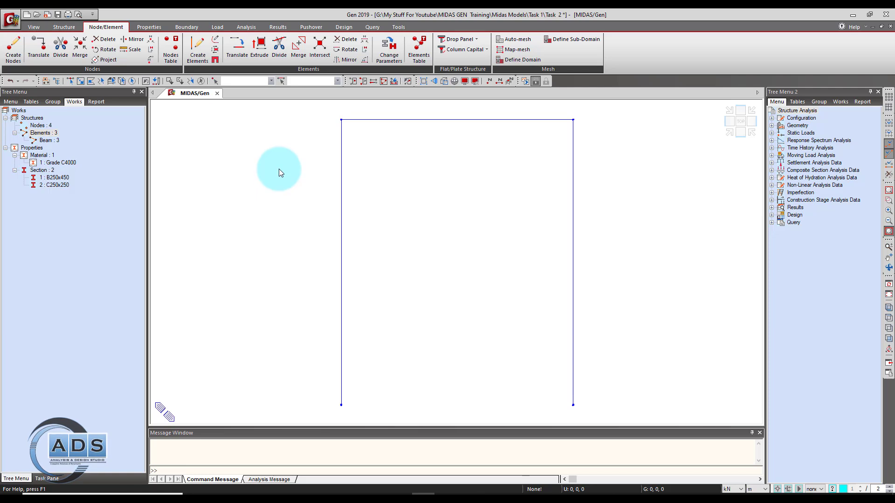
# Define a support type with all displacements and the Rx, Ry and Rz rotations restrained, leaving Rw free
pyautogui.click(189, 28)
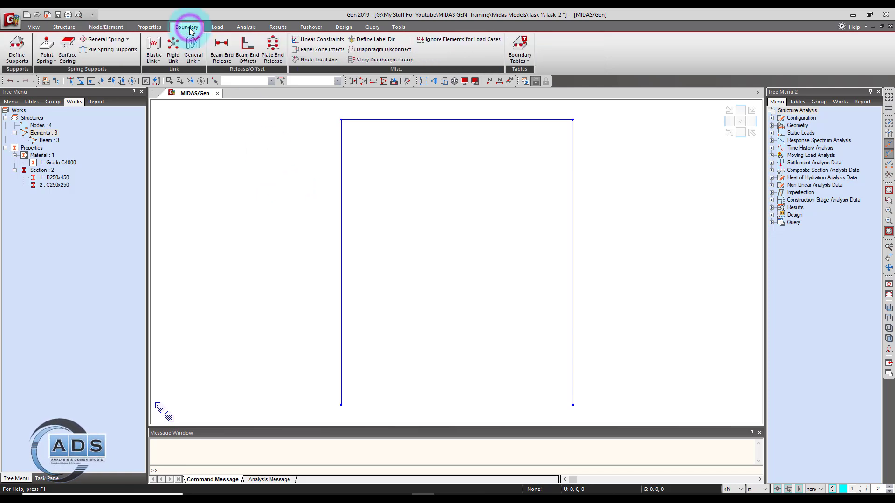
pyautogui.click(21, 57)
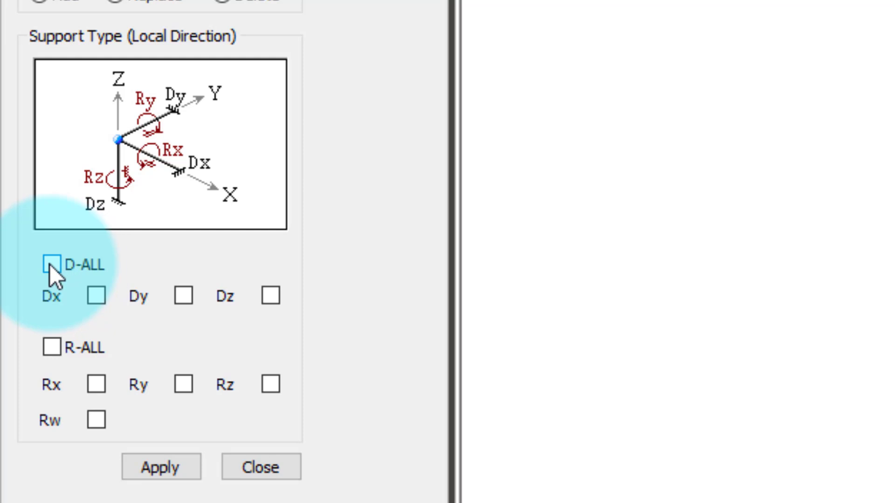
pyautogui.click(50, 264)
pyautogui.click(51, 347)
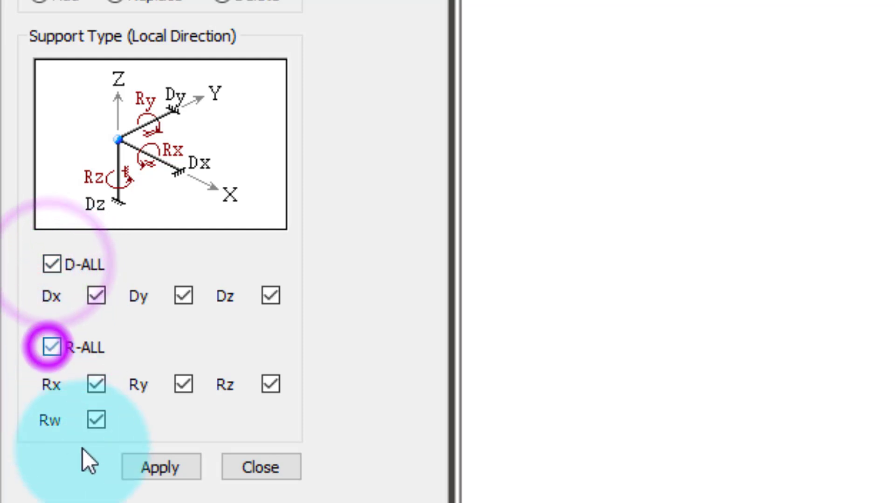
pyautogui.click(96, 421)
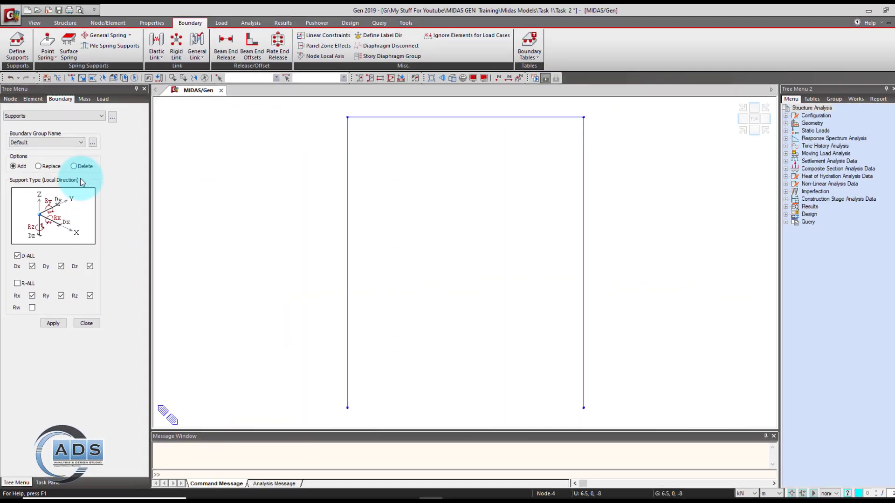
# Select the two column base nodes, apply the fixed support to them and close the support definition
pyautogui.click(70, 81)
pyautogui.click(319, 373)
pyautogui.moveTo(509, 386); pyautogui.dragTo(588, 427)
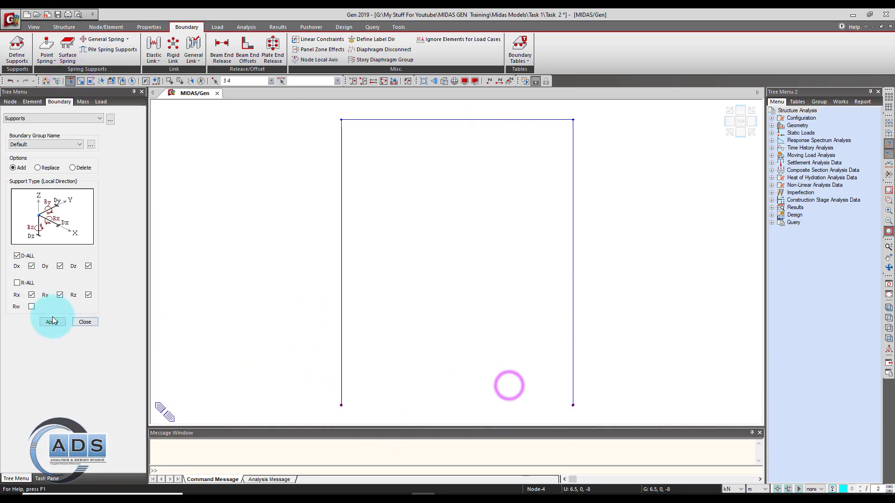
pyautogui.click(52, 322)
pyautogui.click(85, 322)
pyautogui.scroll(-1, 344, 396)
pyautogui.scroll(1, 459, 267)
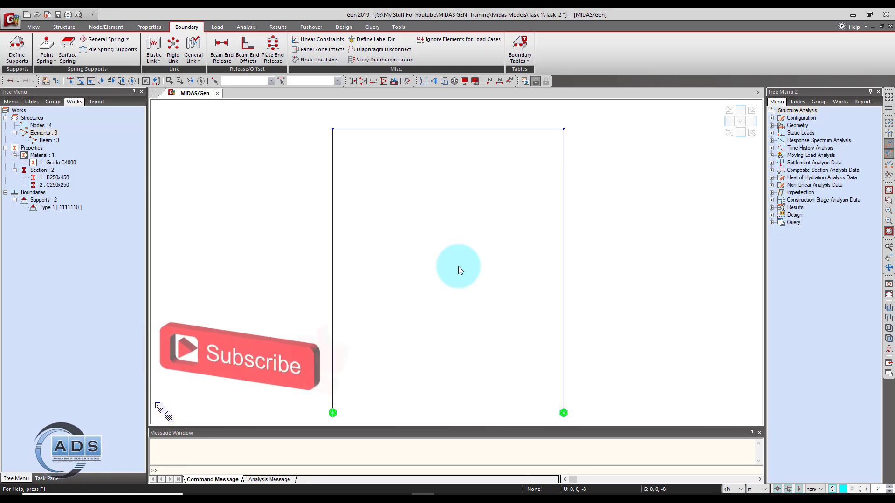
# Add a static load case named Dead with the type Dead Load (D)
pyautogui.click(212, 28)
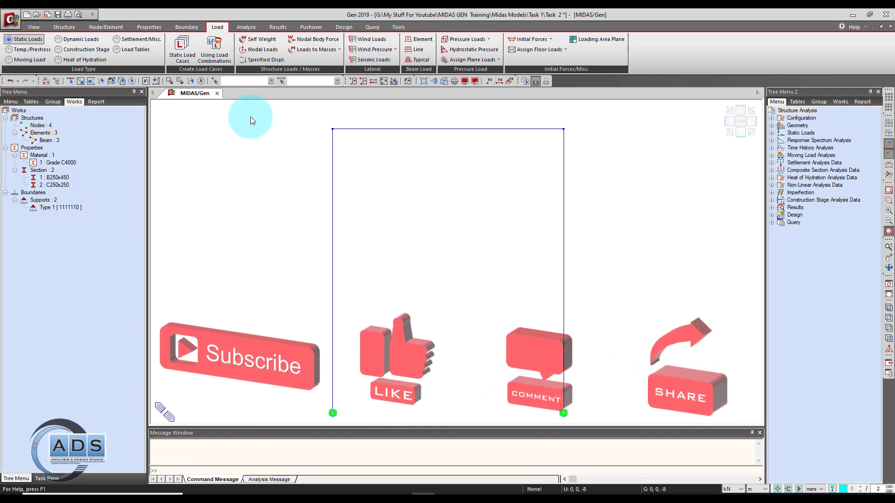
pyautogui.click(185, 54)
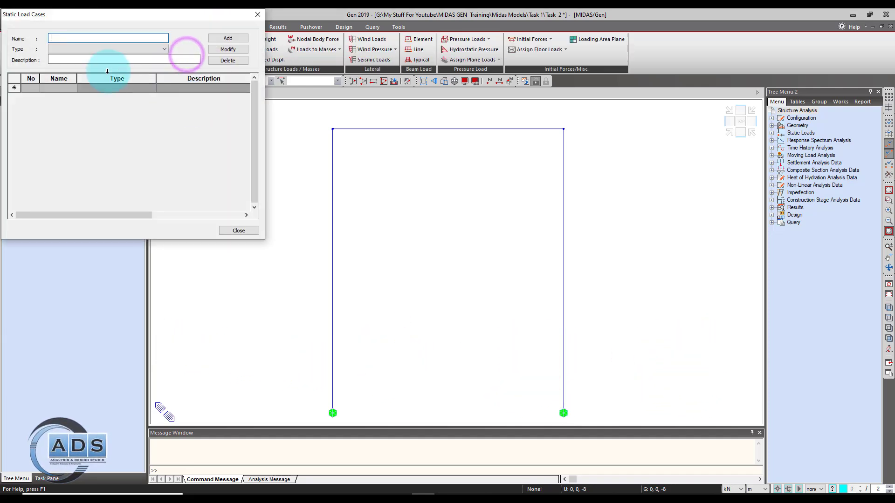
pyautogui.click(119, 38)
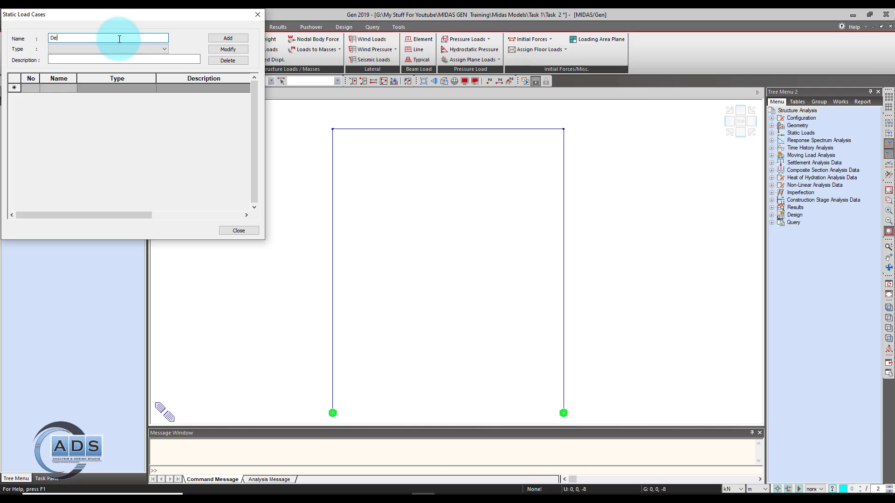
pyautogui.click(127, 49)
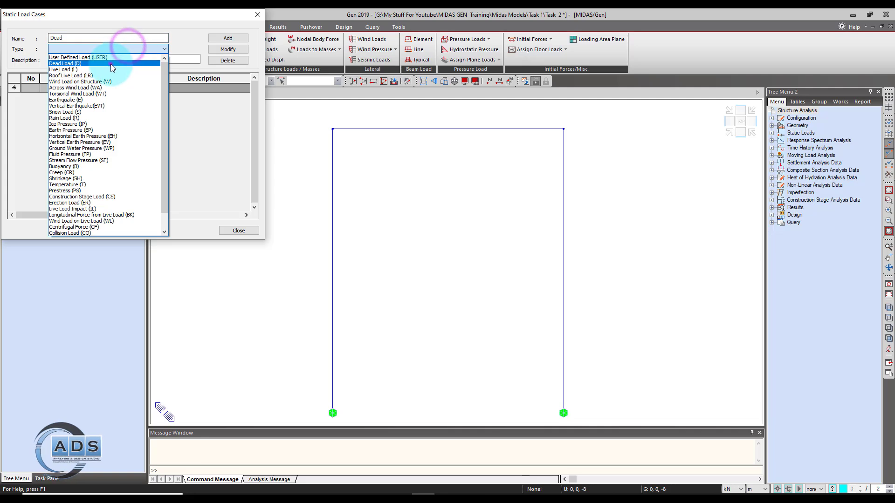
pyautogui.click(110, 63)
pyautogui.click(228, 38)
# Add a second static load case named Live with the type Live Load (L) and close the load case definition
pyautogui.click(144, 50)
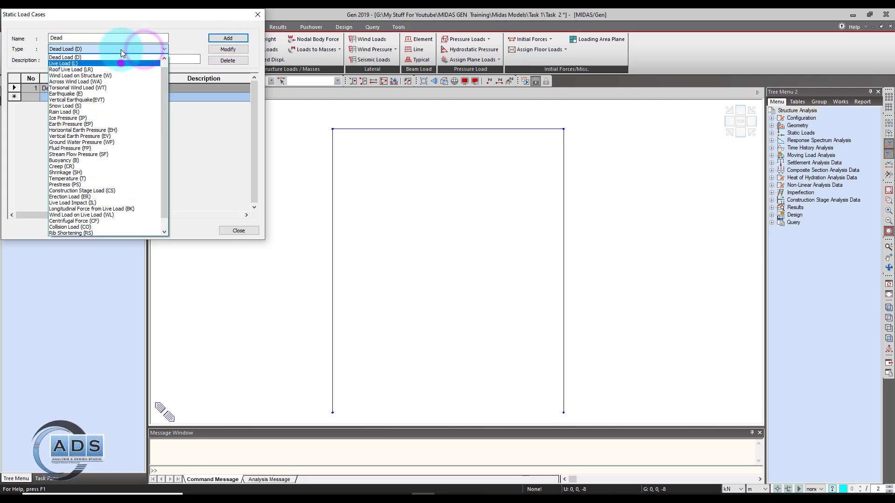
pyautogui.click(119, 64)
pyautogui.click(123, 39)
pyautogui.write('Liv')
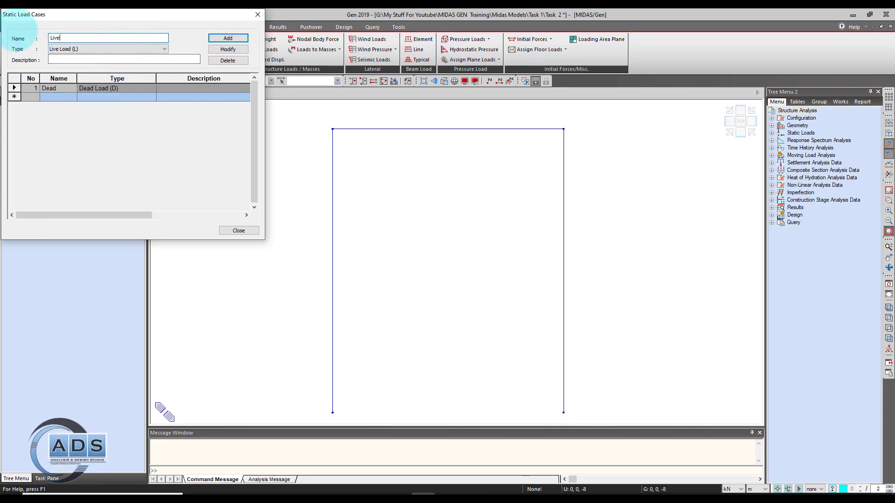
pyautogui.write('e')
pyautogui.click(222, 40)
pyautogui.click(237, 231)
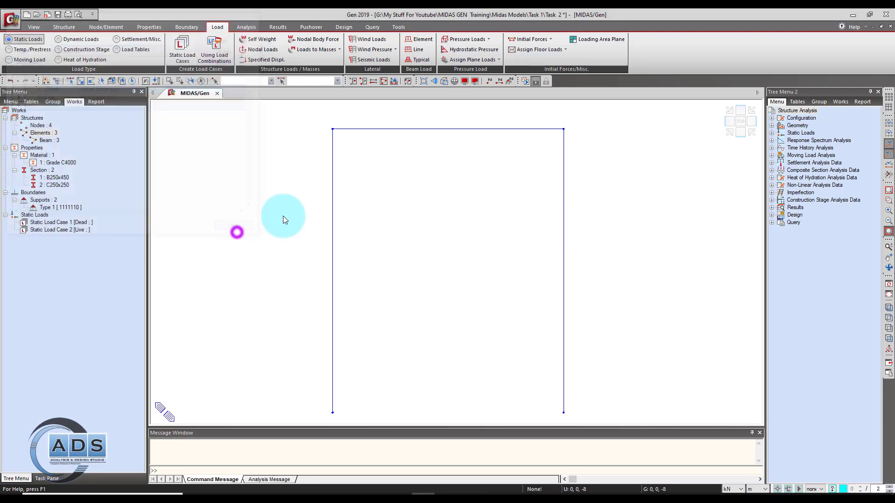
pyautogui.click(305, 203)
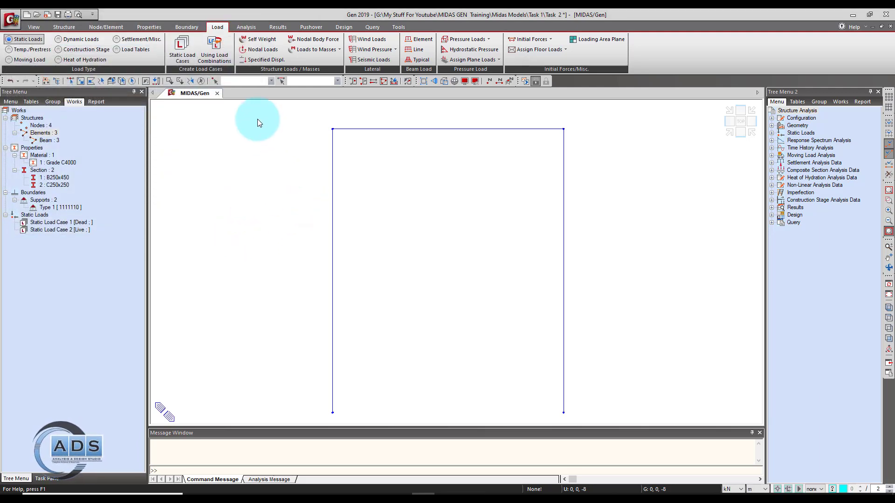
# Add self weight to the Dead load case with a Z factor of -1
pyautogui.click(267, 41)
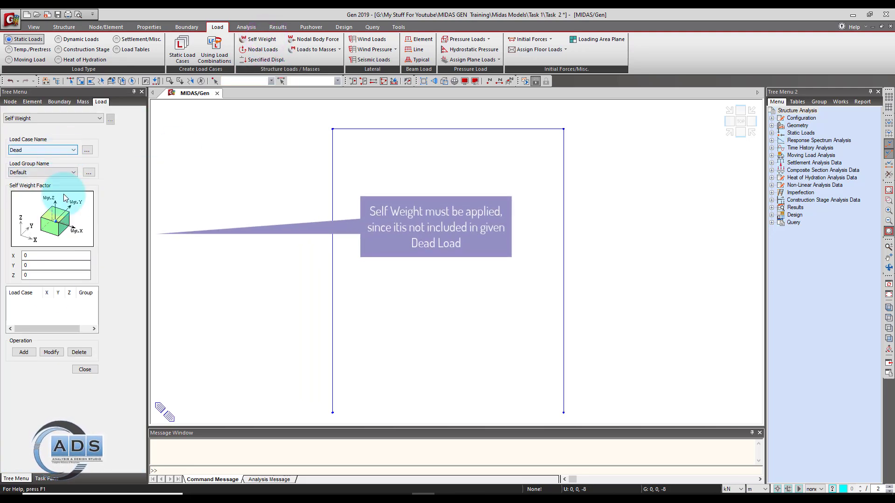
pyautogui.doubleClick(55, 275)
pyautogui.write('-1')
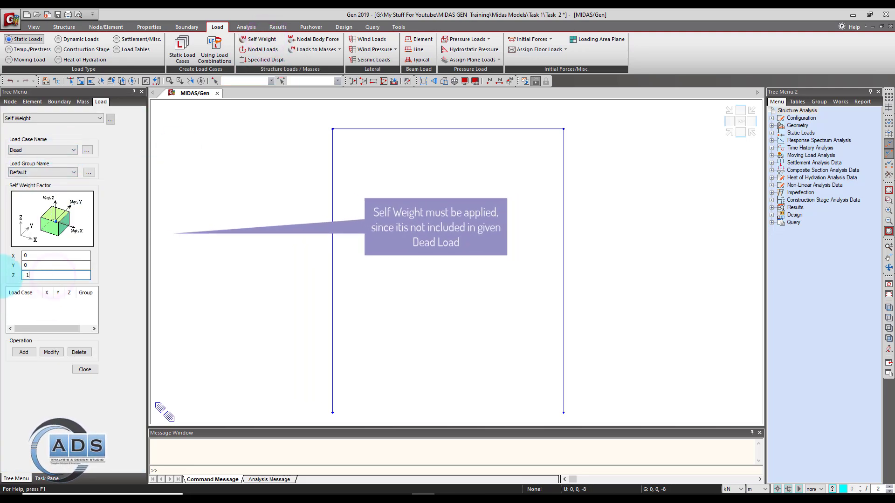
pyautogui.click(24, 352)
pyautogui.click(85, 369)
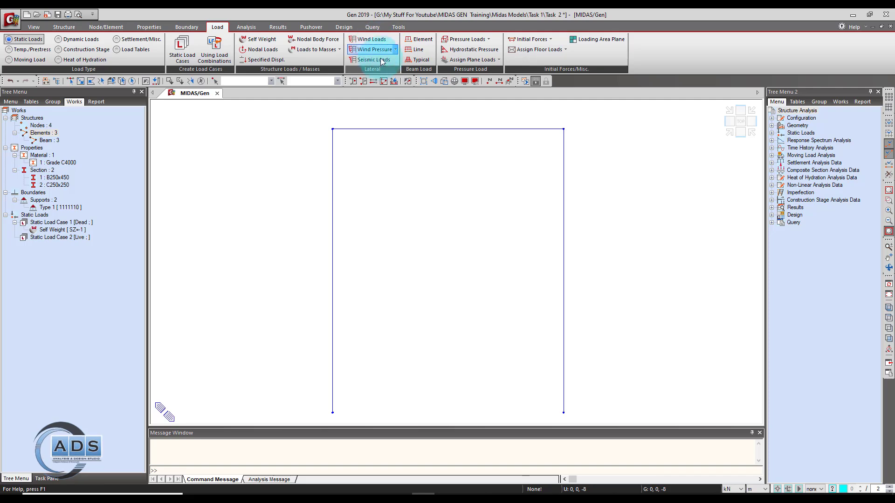
# Apply a uniform element beam load of -3 kN/m in Global Z to the top beam under the Dead load case
pyautogui.click(418, 39)
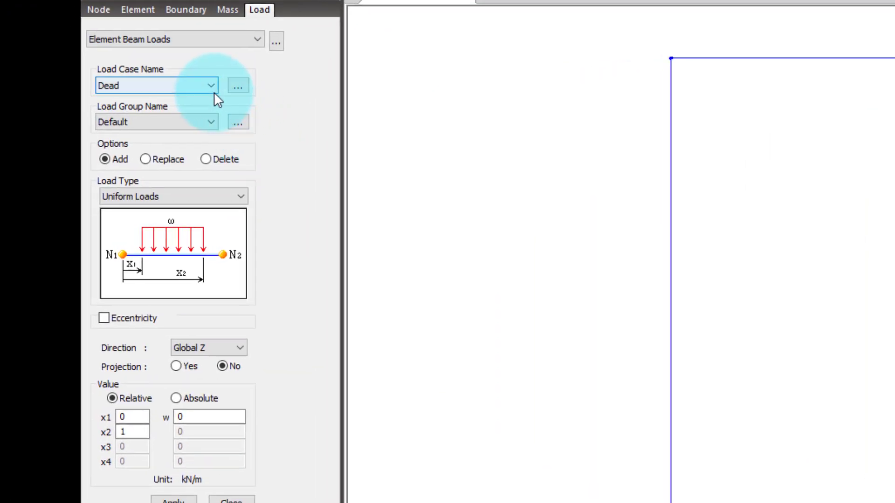
pyautogui.doubleClick(234, 415)
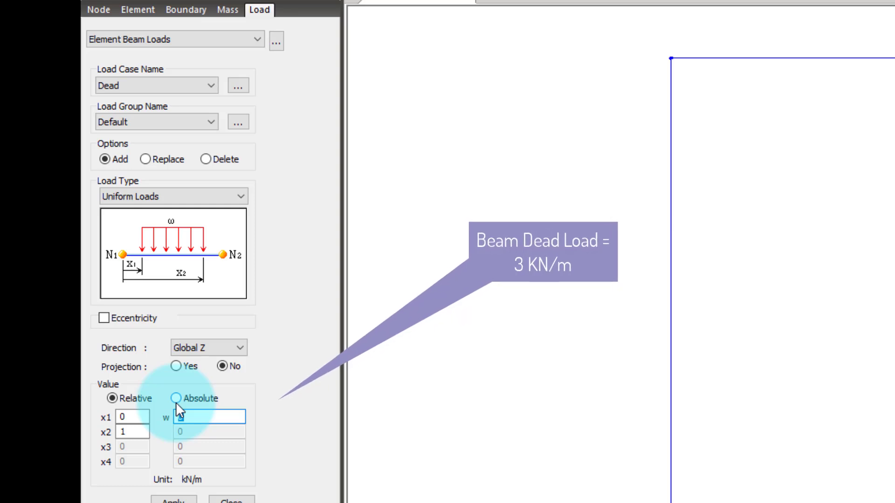
pyautogui.write('-3')
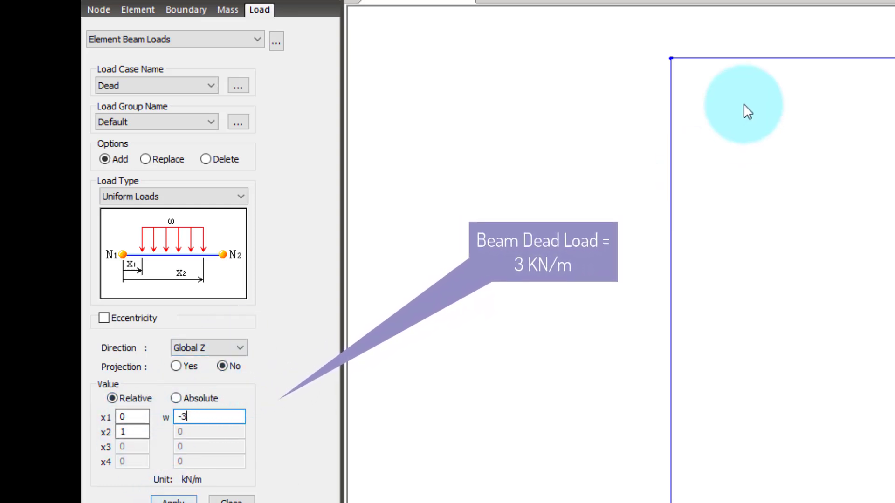
pyautogui.click(206, 1)
pyautogui.moveTo(847, 111); pyautogui.dragTo(804, 19)
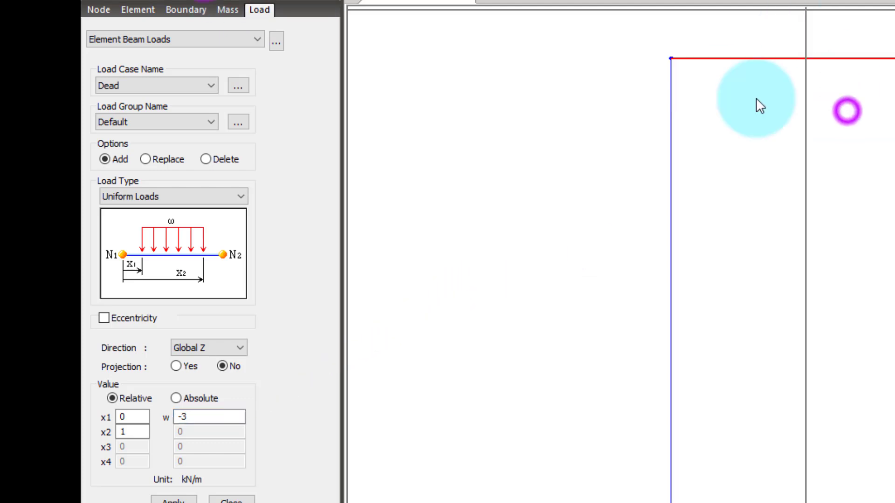
pyautogui.click(180, 501)
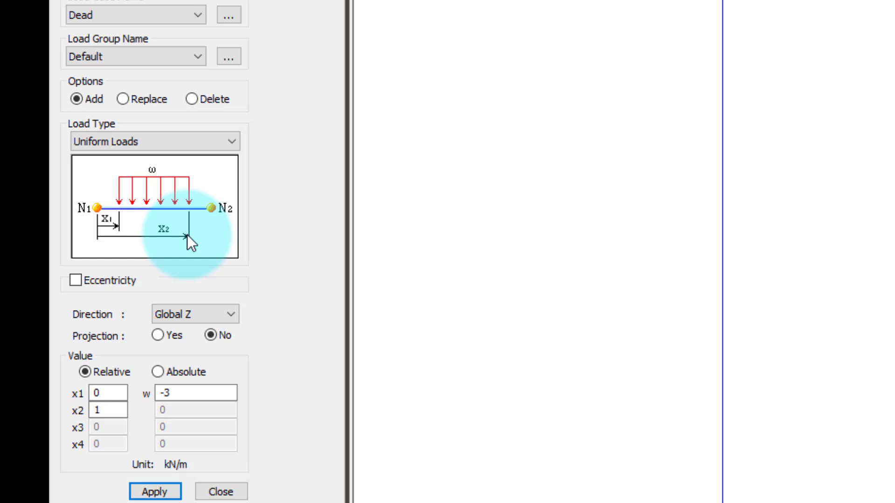
# Apply a uniform beam load of -6 kN/m to the top beam under the Live load case and close the load settings
pyautogui.click(182, 15)
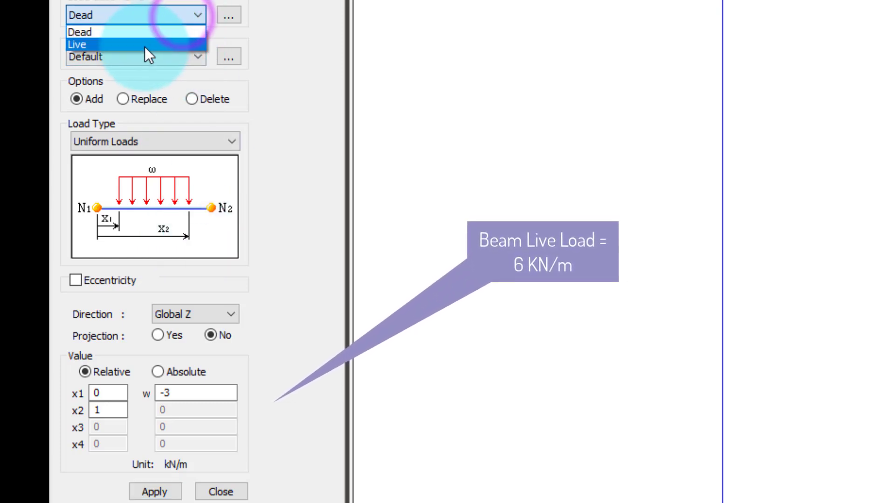
pyautogui.click(146, 34)
pyautogui.click(147, 22)
pyautogui.click(130, 45)
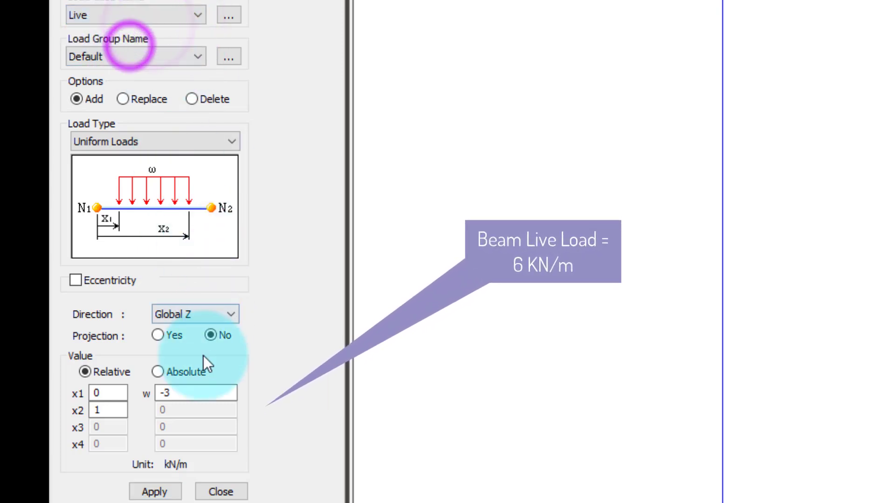
pyautogui.click(195, 393)
pyautogui.press('BackSpace')
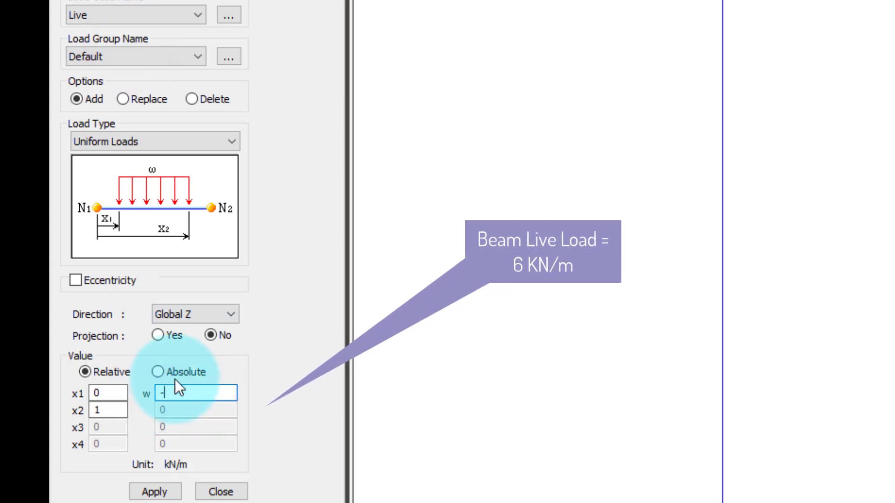
pyautogui.write('6')
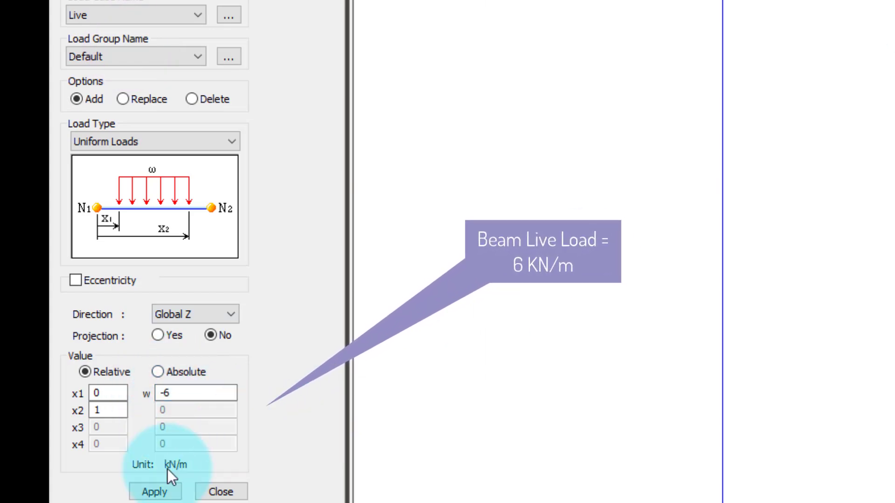
pyautogui.click(153, 489)
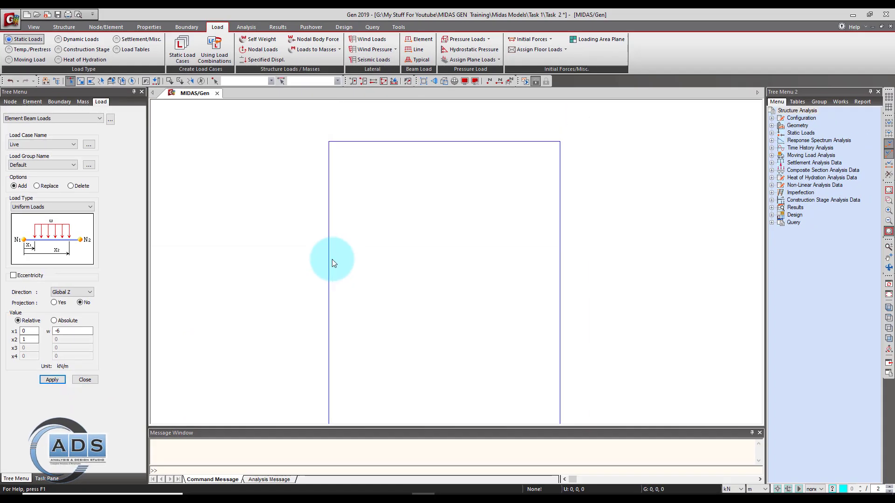
pyautogui.click(99, 392)
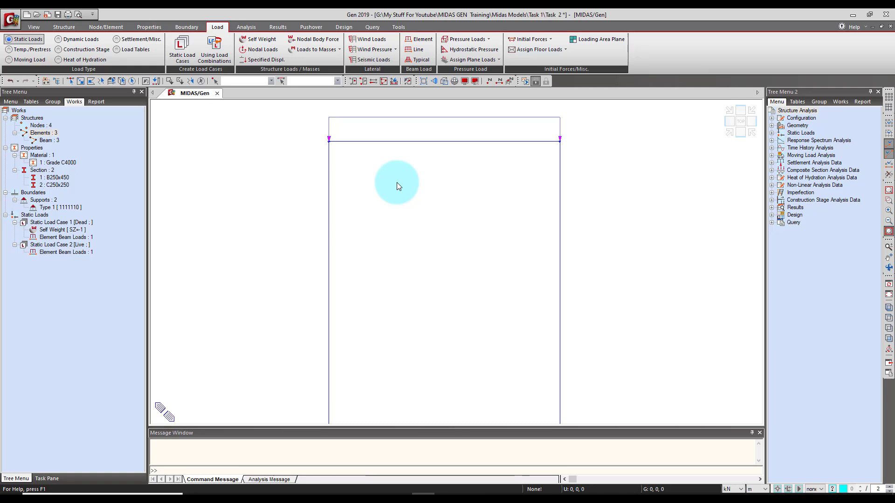
# Select the top beam and set up an element beam load of type Concentrated Forces under the Dead load case
pyautogui.moveTo(461, 183); pyautogui.dragTo(426, 120)
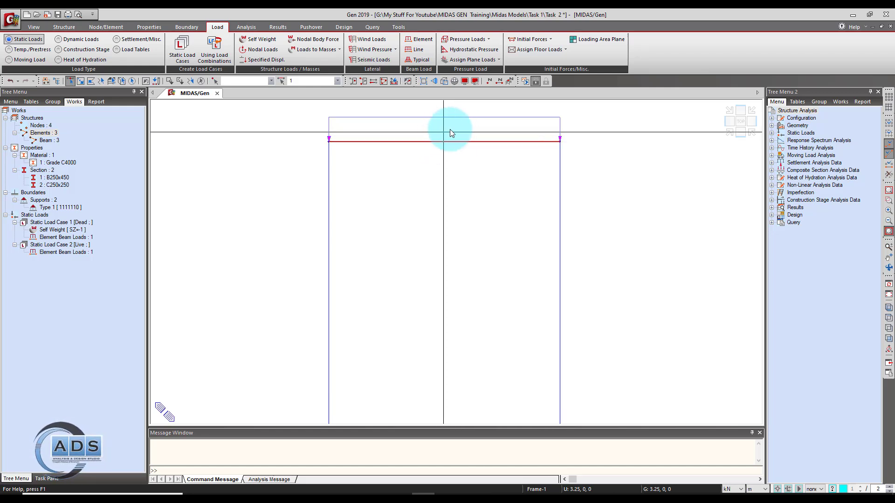
pyautogui.click(262, 50)
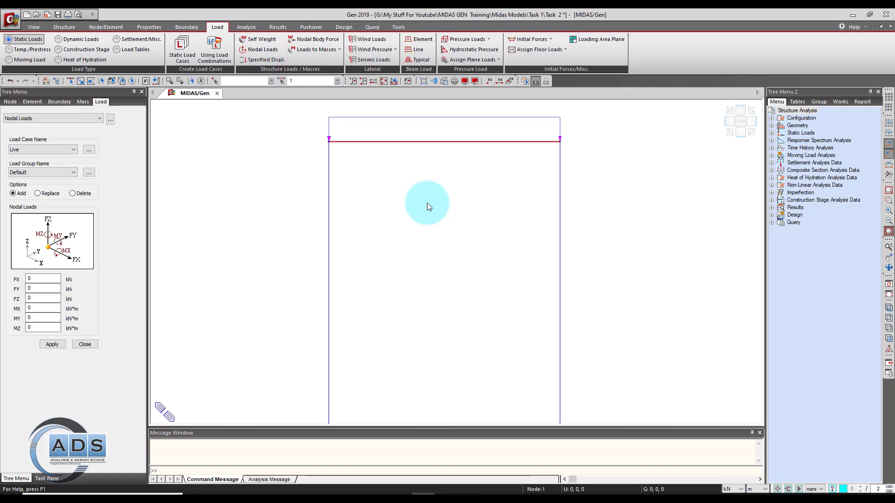
pyautogui.click(86, 344)
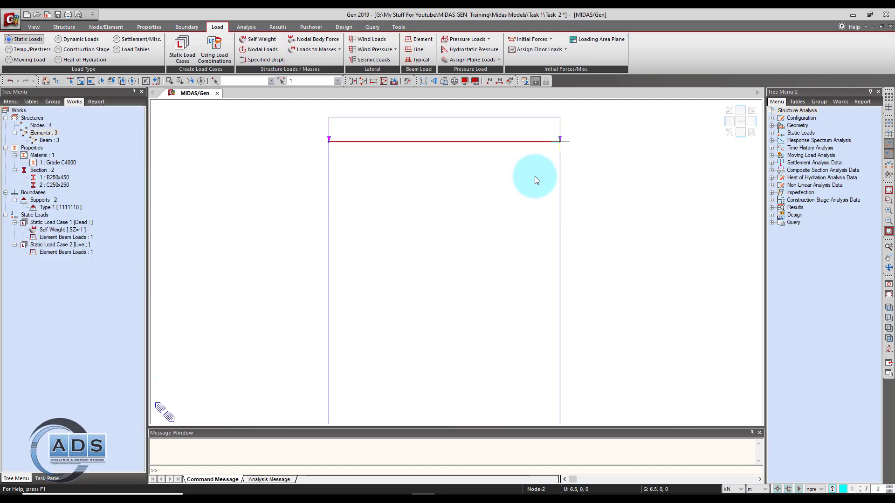
pyautogui.click(419, 39)
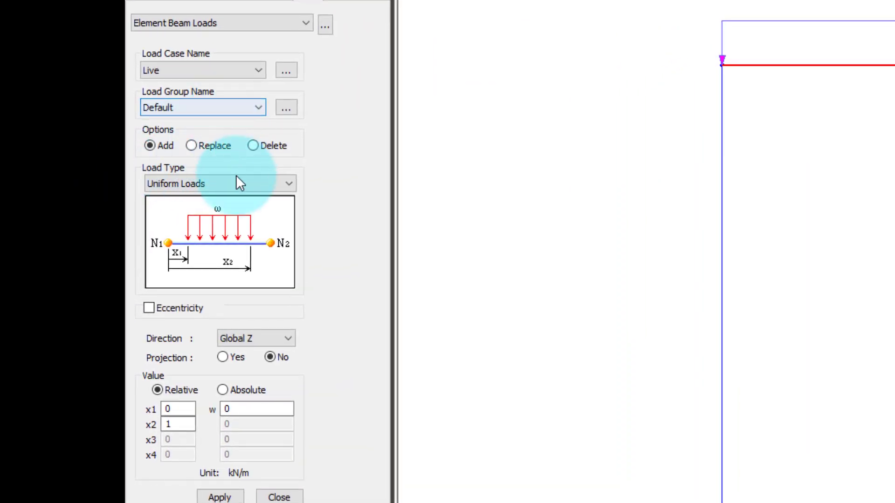
pyautogui.click(290, 184)
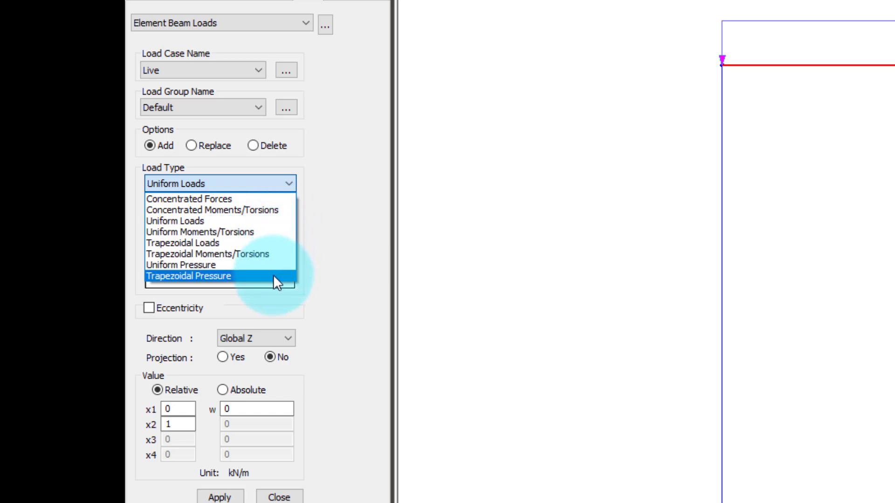
pyautogui.click(254, 199)
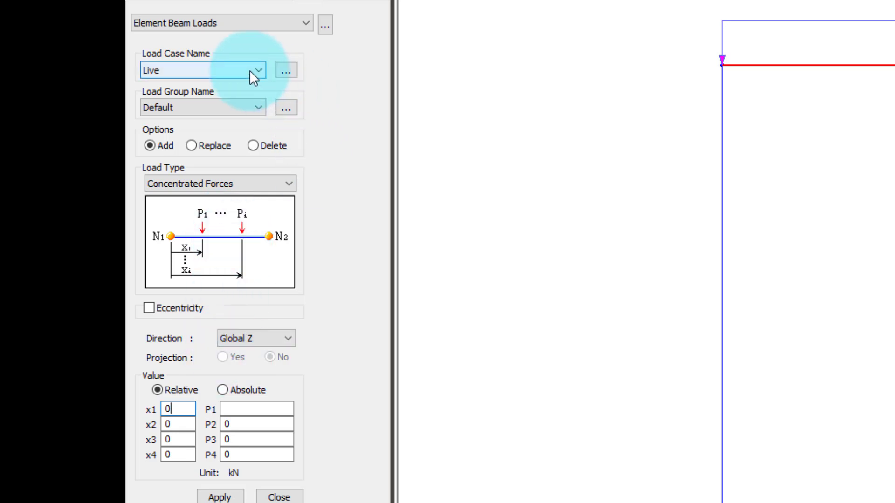
pyautogui.click(251, 71)
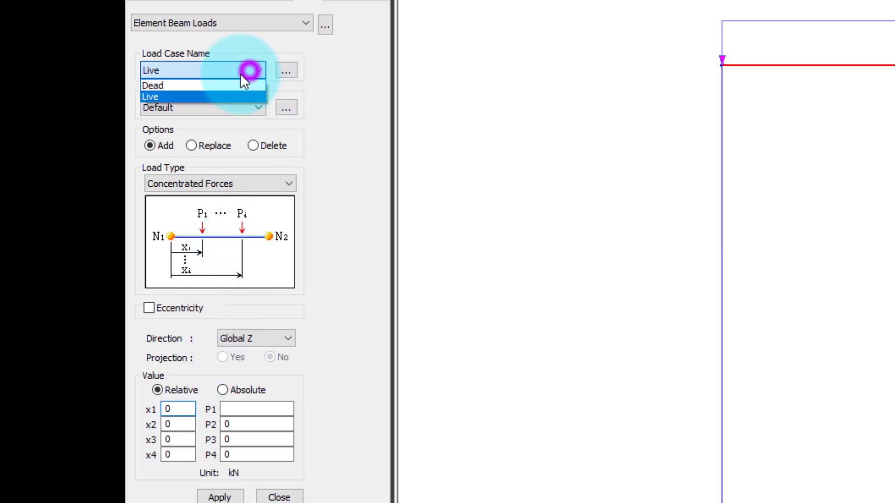
pyautogui.click(220, 82)
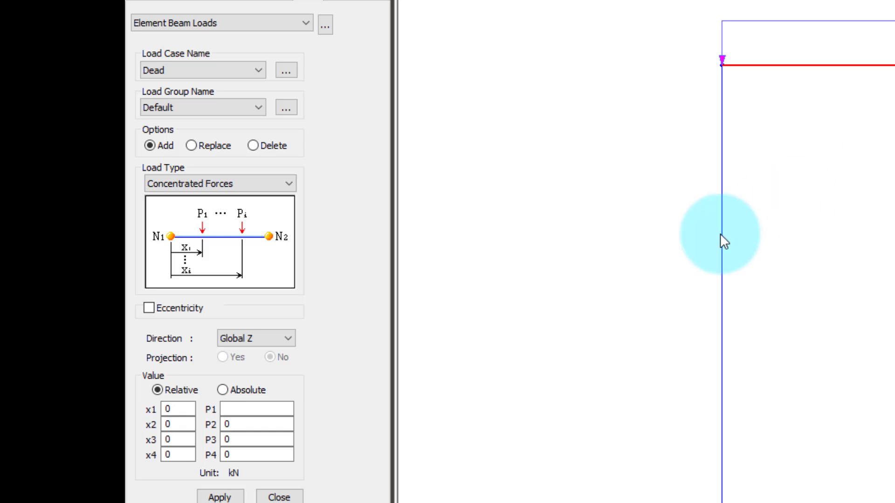
# Apply a -10 kN concentrated force in Global Z at an absolute distance of 3.25 m along the top beam
pyautogui.click(223, 391)
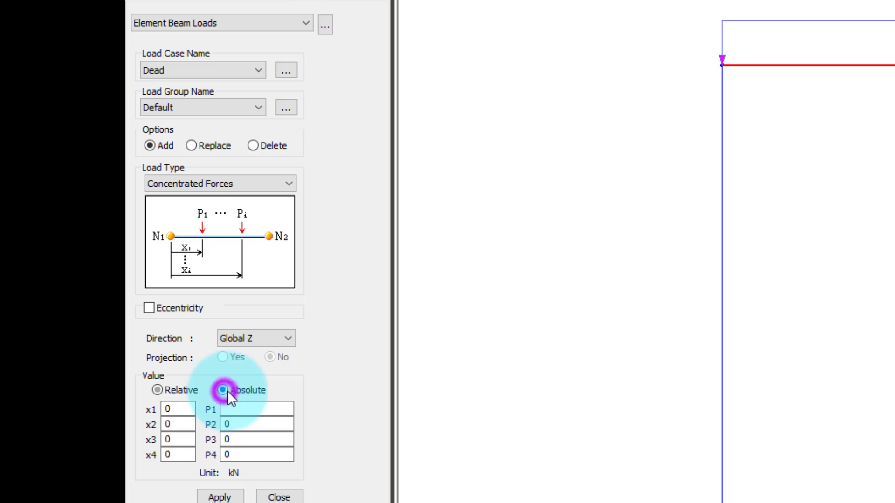
pyautogui.click(186, 408)
pyautogui.doubleClick(186, 408)
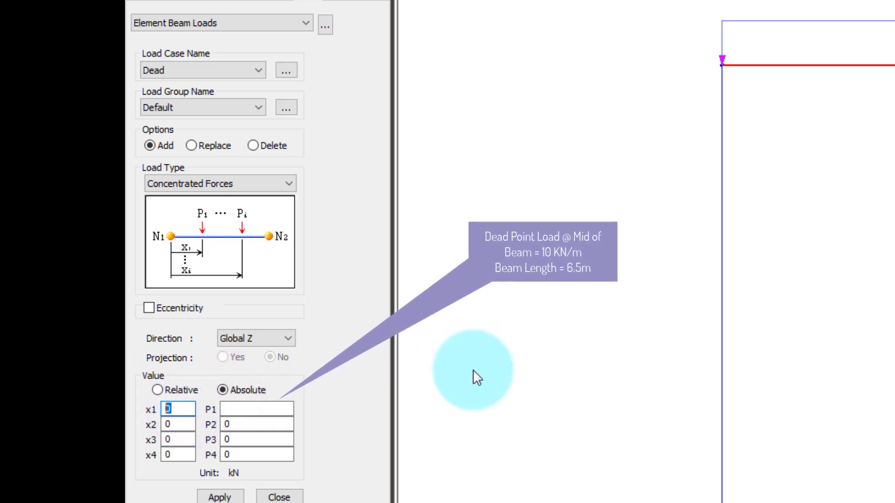
pyautogui.write('3.25')
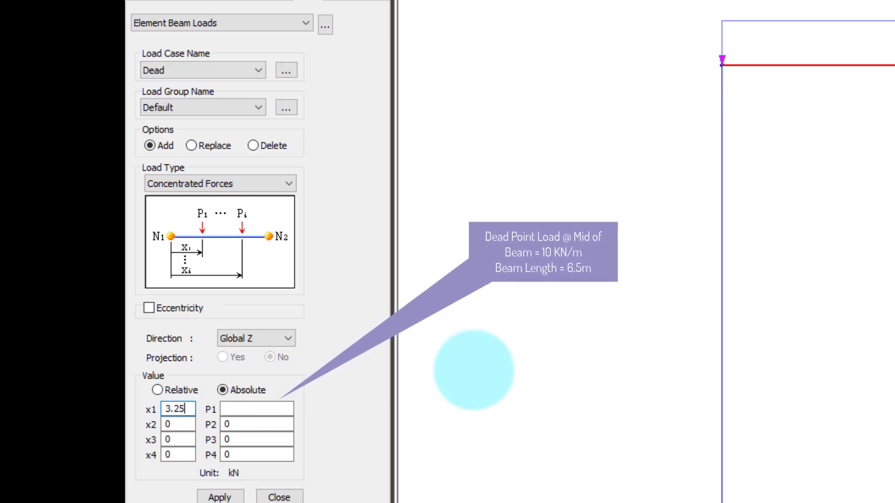
pyautogui.click(285, 409)
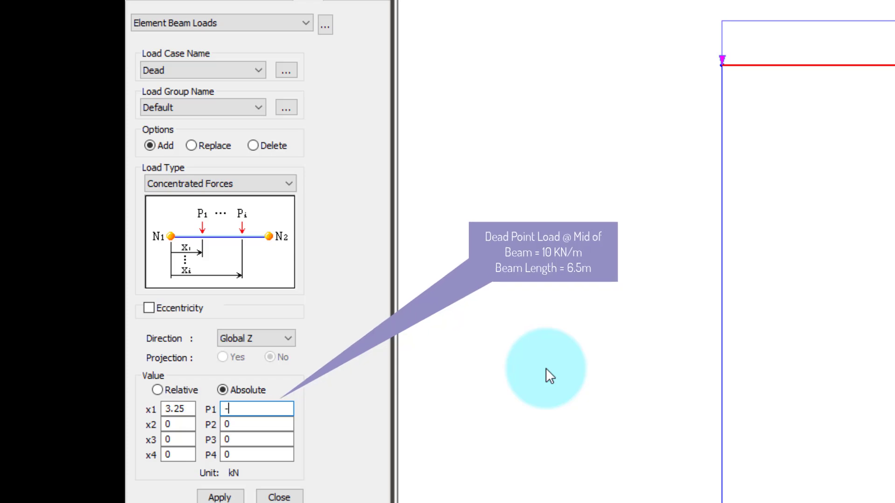
pyautogui.write('-10')
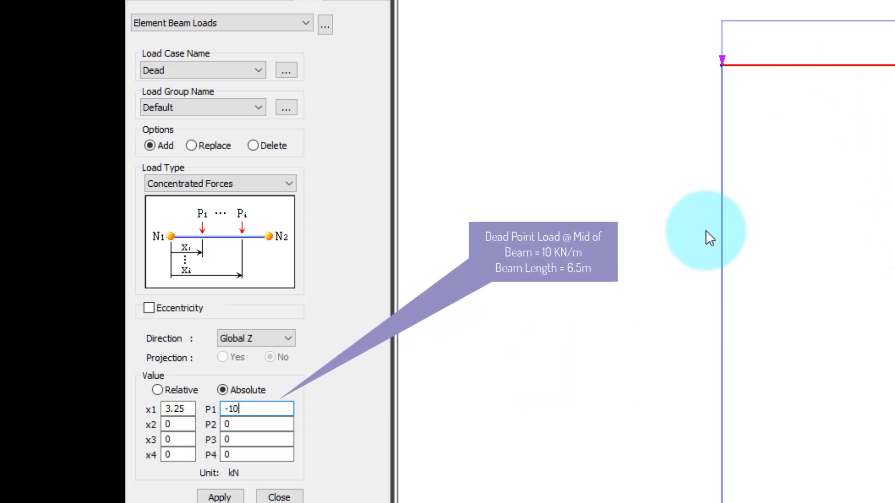
pyautogui.click(219, 497)
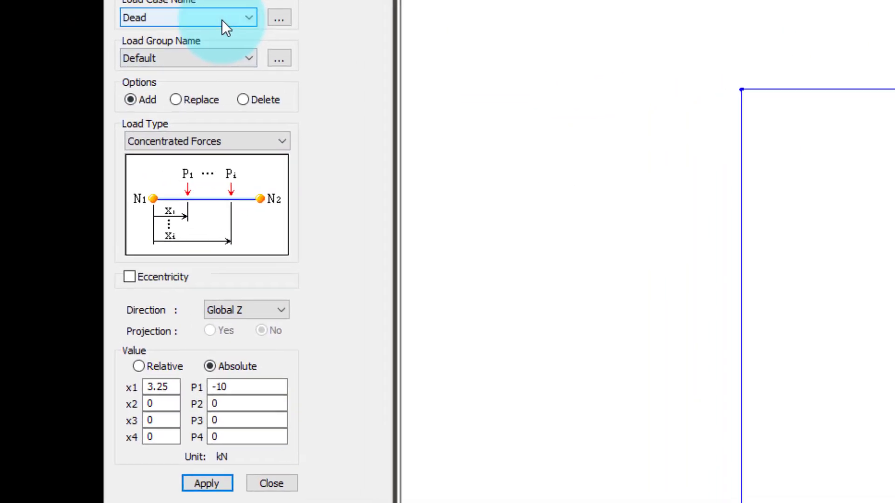
# Apply a -15 kN concentrated force at 3.25 m on the top beam under the Live load case and close the load settings
pyautogui.click(89, 149)
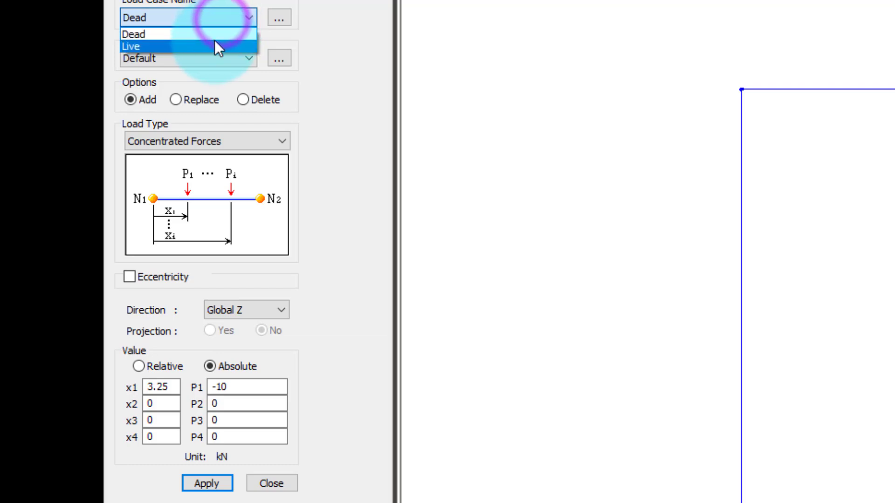
pyautogui.click(215, 42)
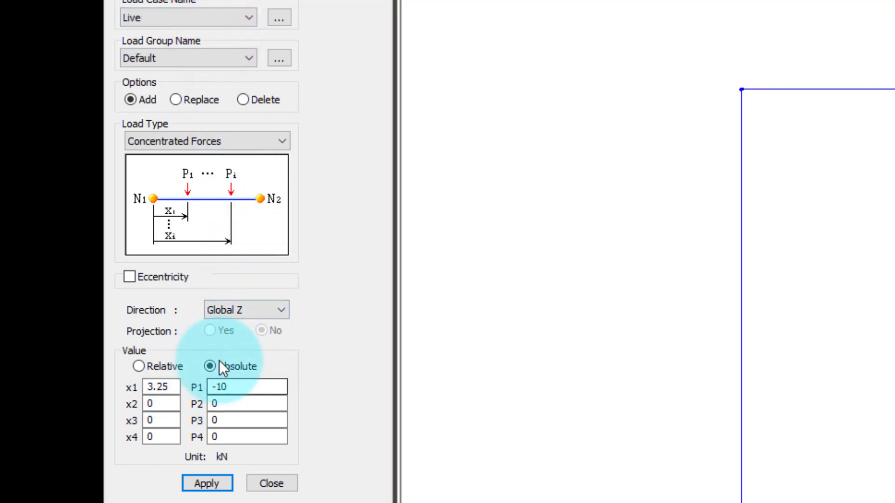
pyautogui.doubleClick(161, 386)
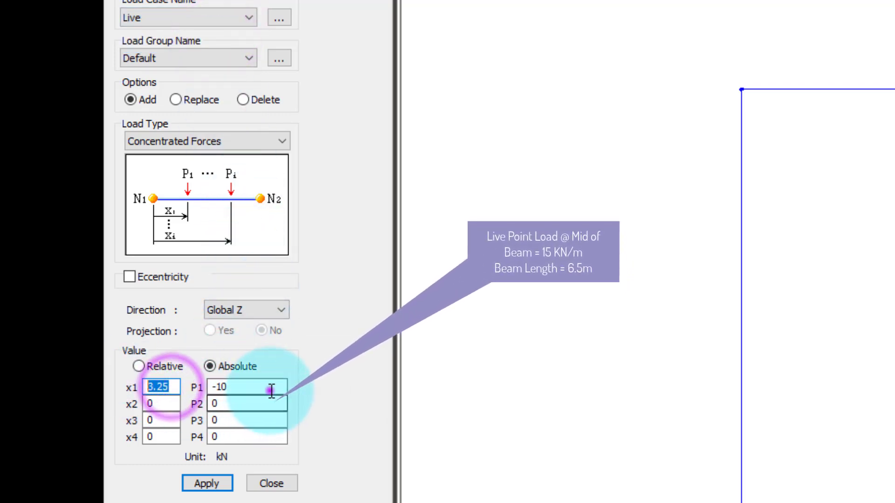
pyautogui.doubleClick(267, 389)
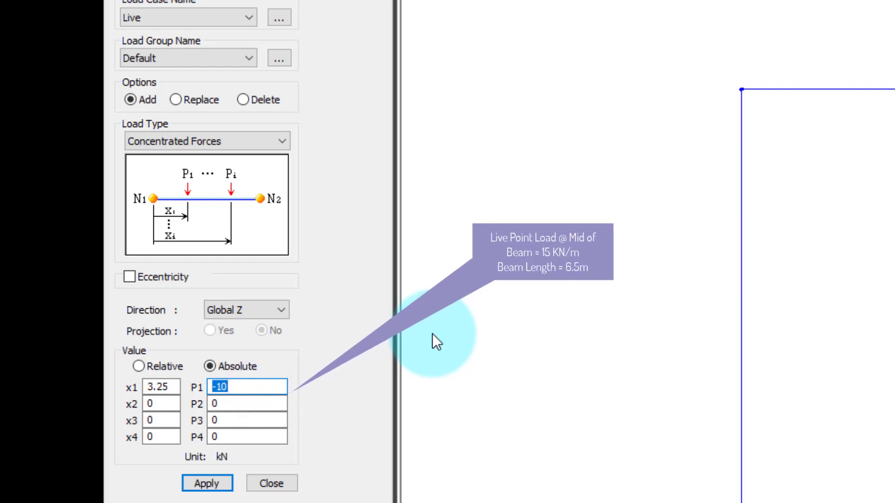
pyautogui.write('-15')
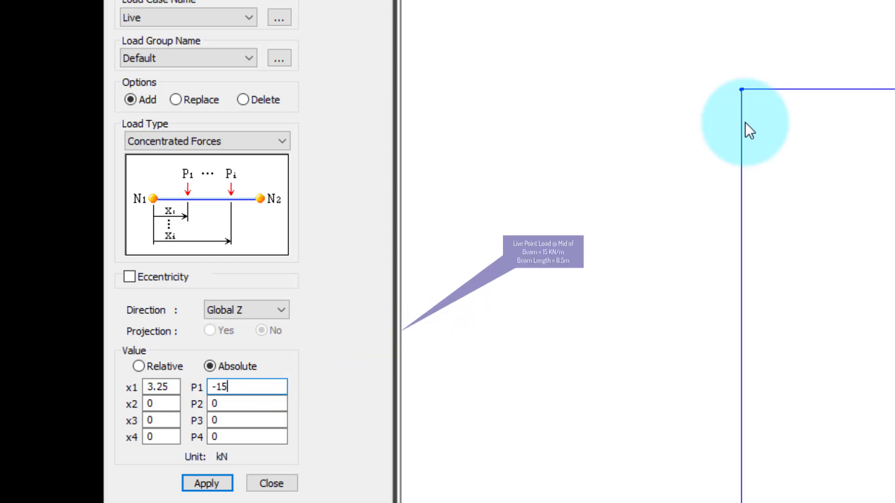
pyautogui.moveTo(812, 155); pyautogui.dragTo(795, 57)
pyautogui.click(203, 485)
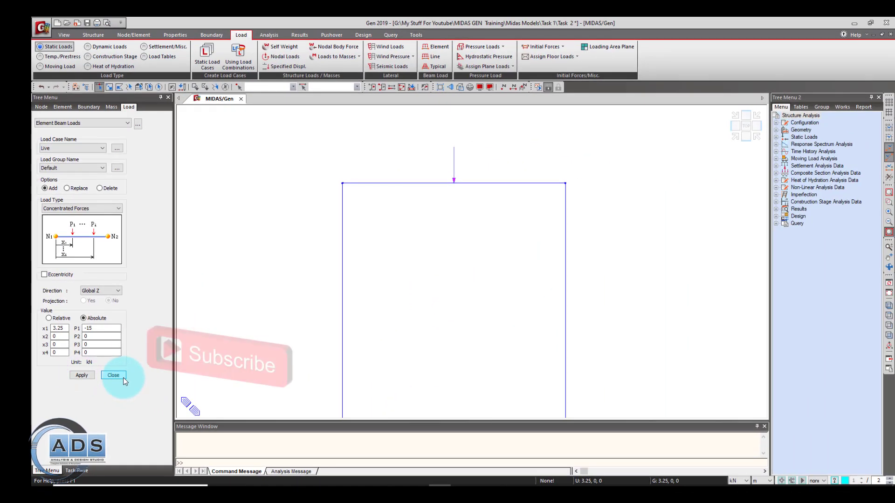
pyautogui.click(123, 377)
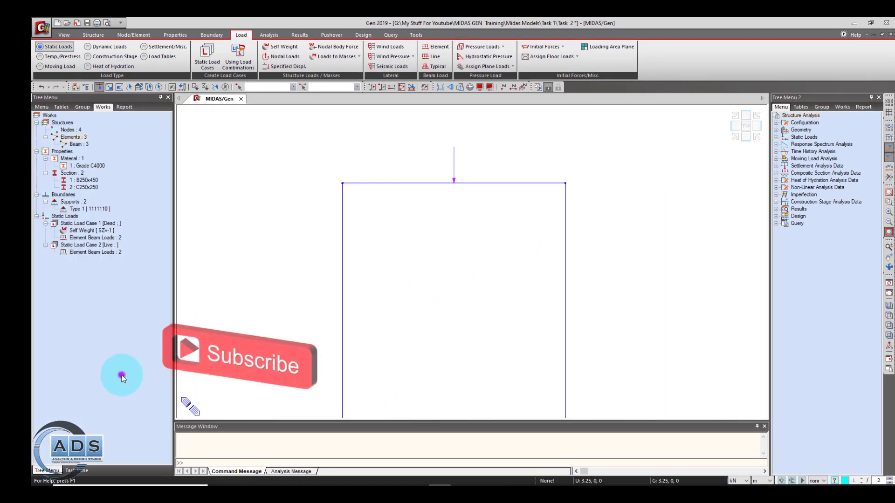
# Display the element beam loads of the Dead load case and those of the Live load case on the frame
pyautogui.moveTo(493, 222); pyautogui.dragTo(493, 190, button='middle')
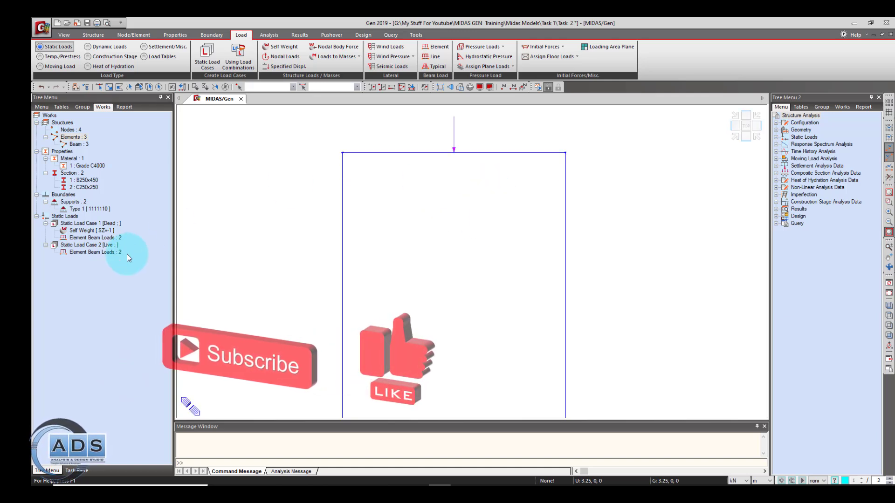
pyautogui.click(154, 154)
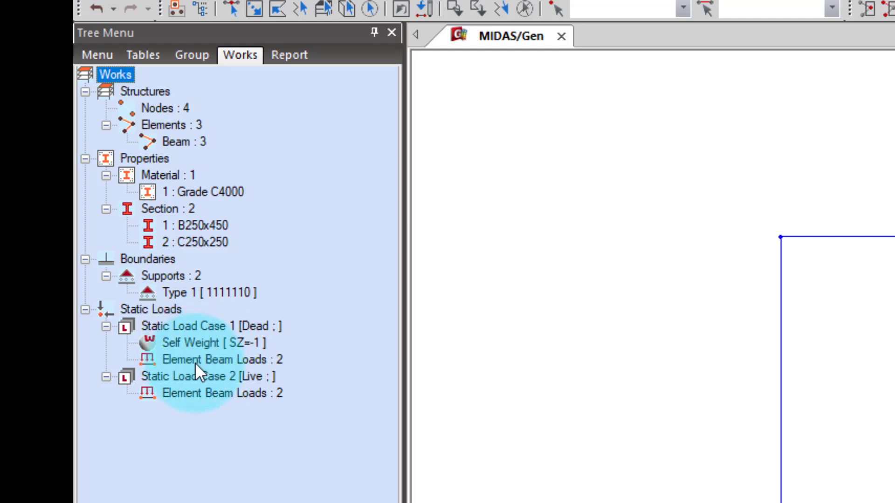
pyautogui.rightClick(247, 360)
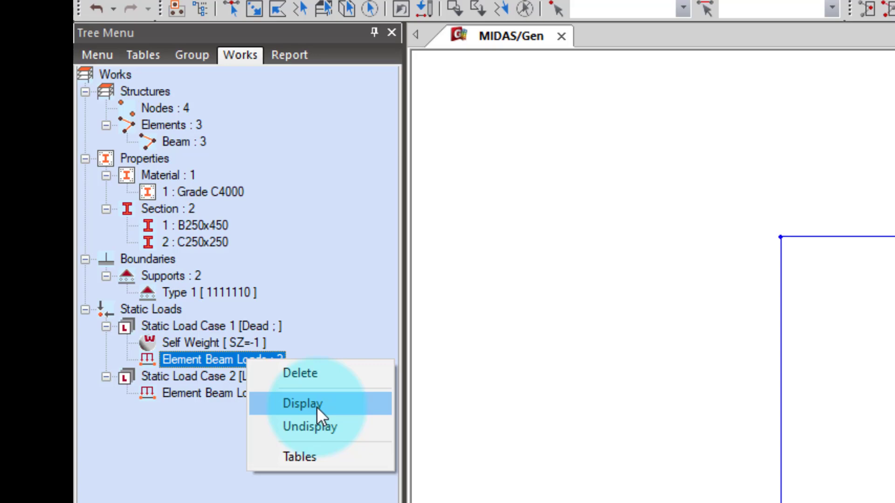
pyautogui.click(317, 405)
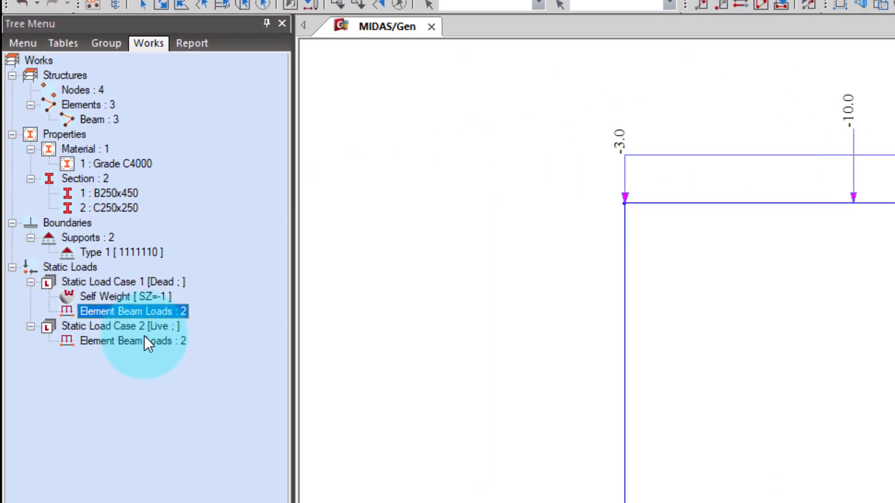
pyautogui.rightClick(73, 252)
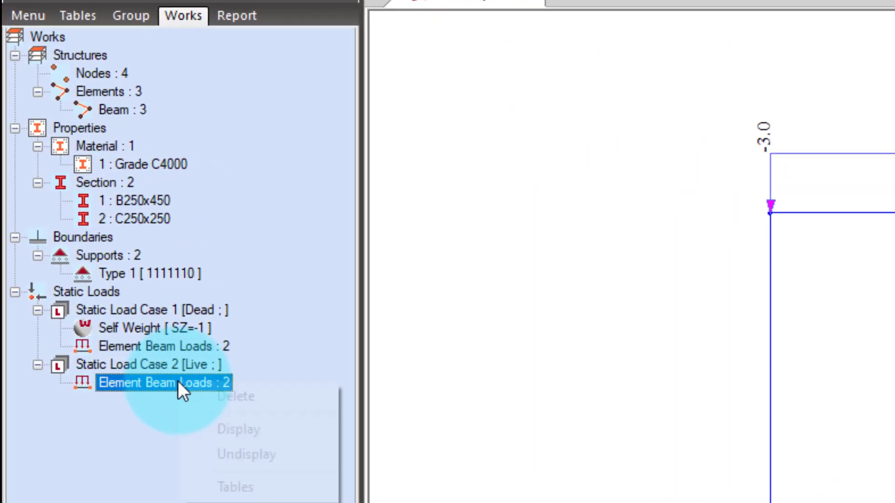
pyautogui.click(255, 435)
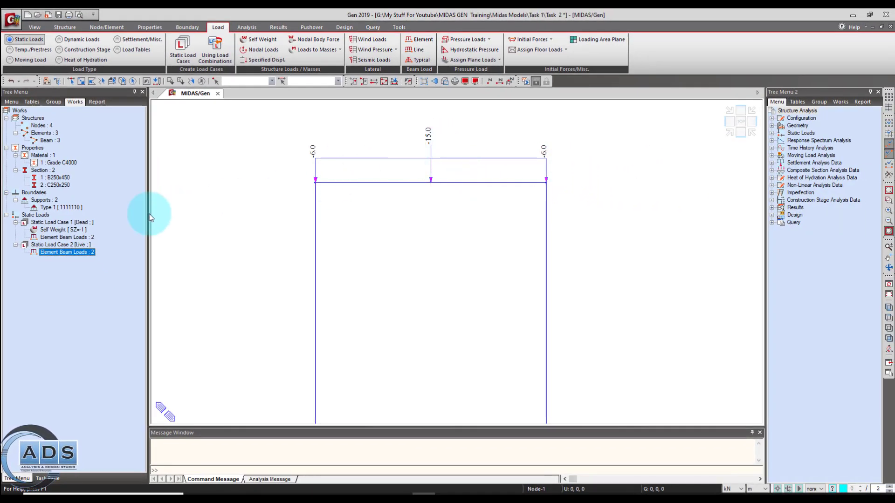
# Hide the Live load case's element beam loads and bring the whole frame into view
pyautogui.rightClick(90, 254)
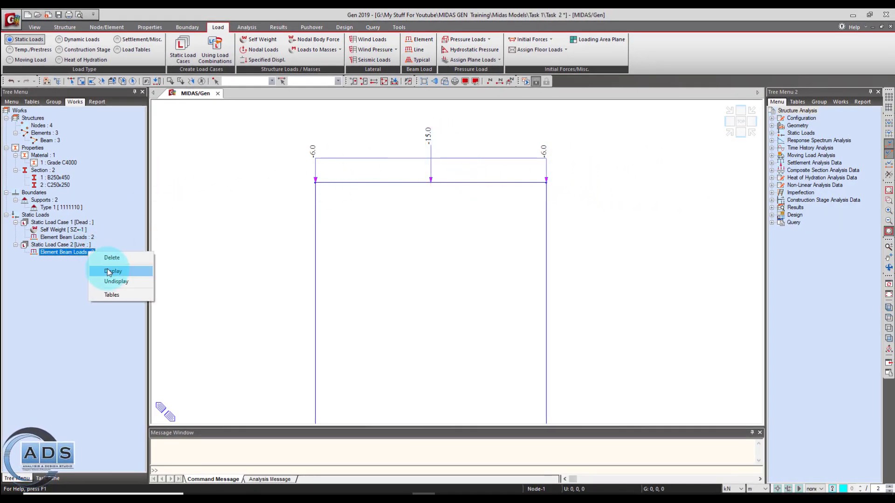
pyautogui.click(111, 283)
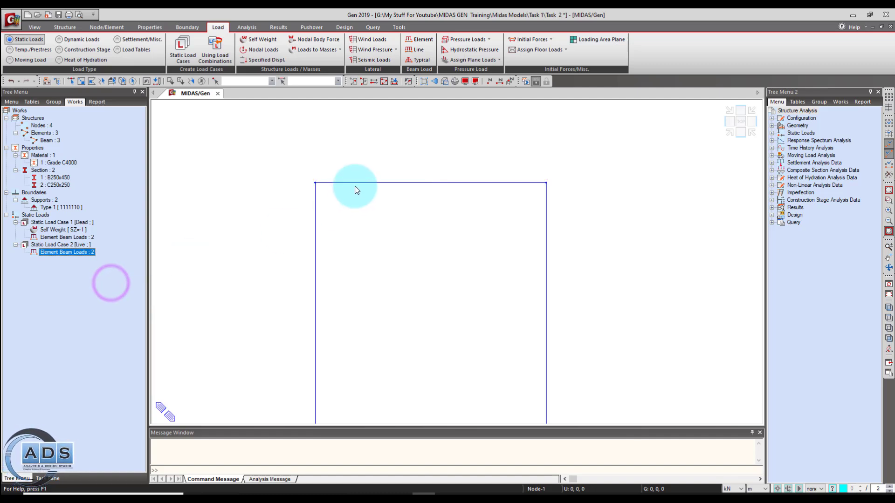
pyautogui.moveTo(412, 284); pyautogui.dragTo(404, 256, button='middle')
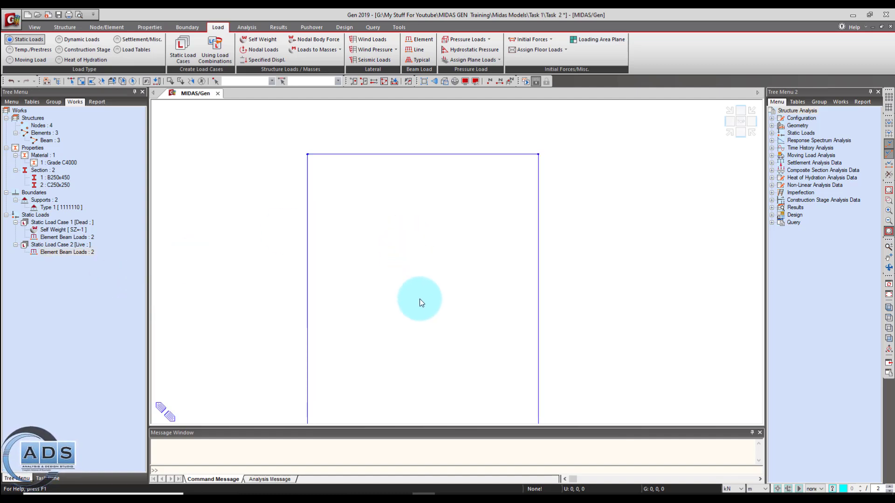
pyautogui.moveTo(420, 297); pyautogui.dragTo(432, 260, button='middle')
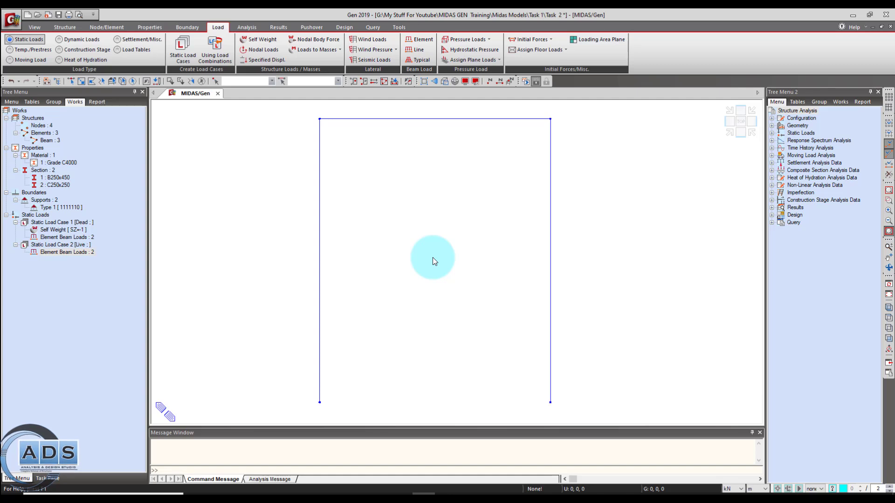
# Set the structure type to X-Z Plane and confirm the setting
pyautogui.click(65, 27)
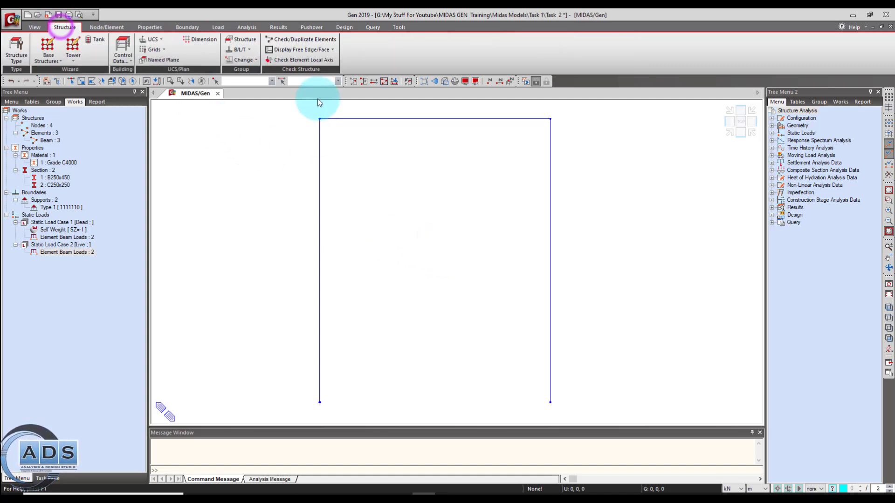
pyautogui.click(20, 57)
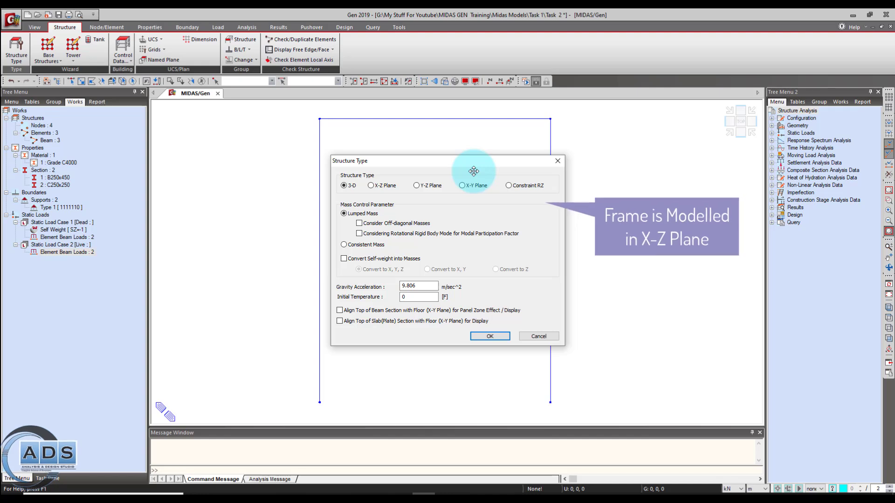
pyautogui.click(383, 186)
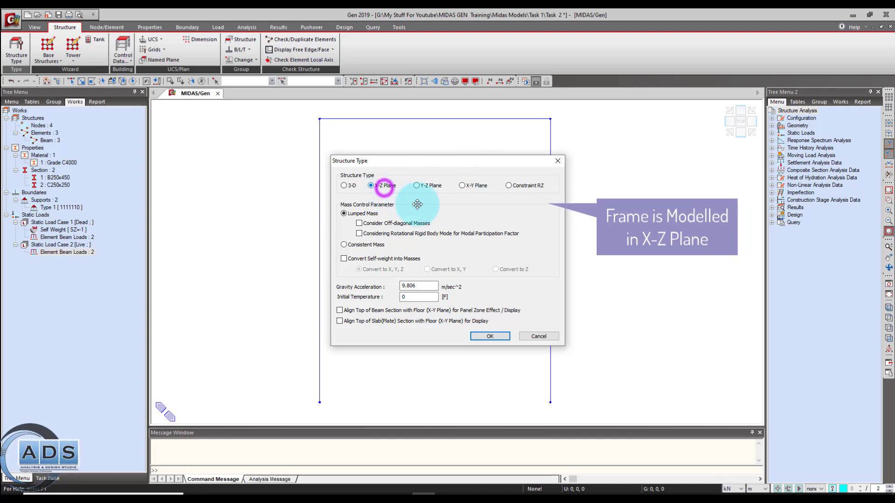
pyautogui.click(488, 338)
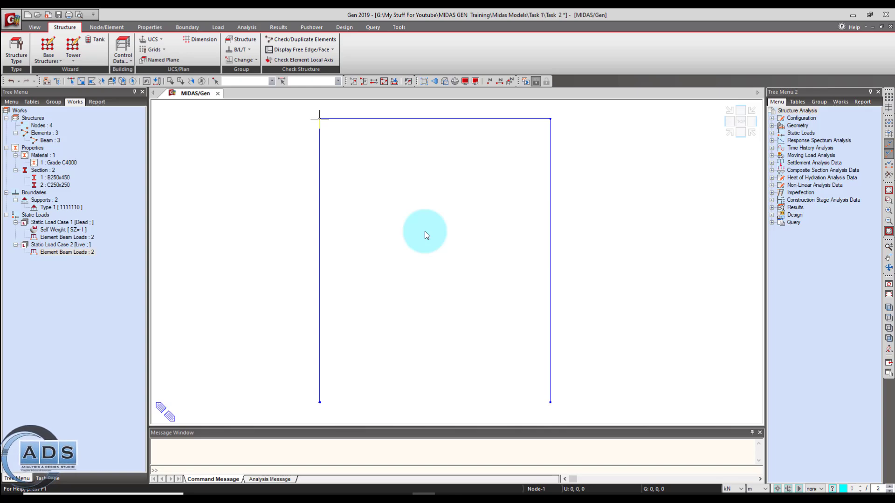
# Add a stiffness scale factor for section B250x450 with Iyy and Izz set to 0.35
pyautogui.click(160, 26)
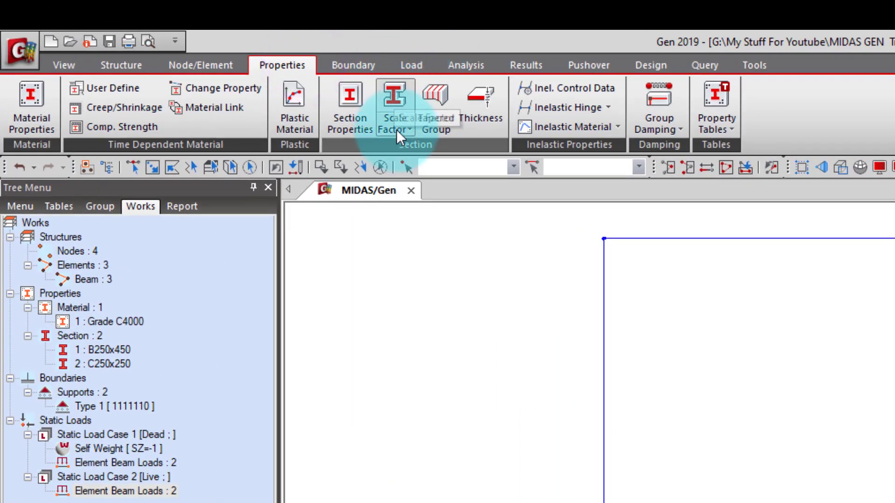
pyautogui.click(399, 97)
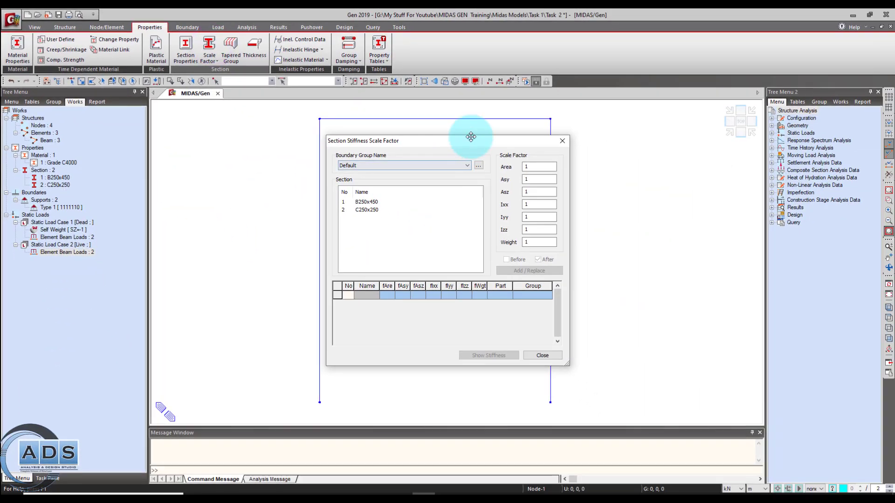
pyautogui.moveTo(500, 154); pyautogui.dragTo(361, 169)
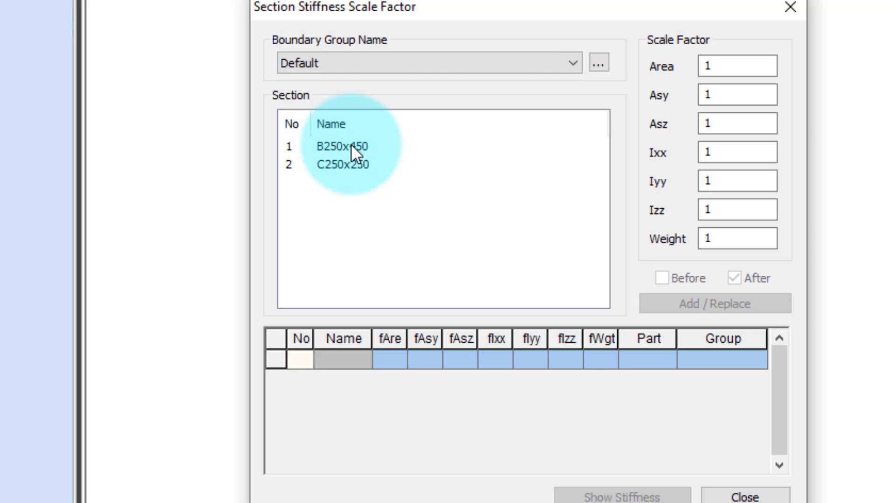
pyautogui.click(351, 145)
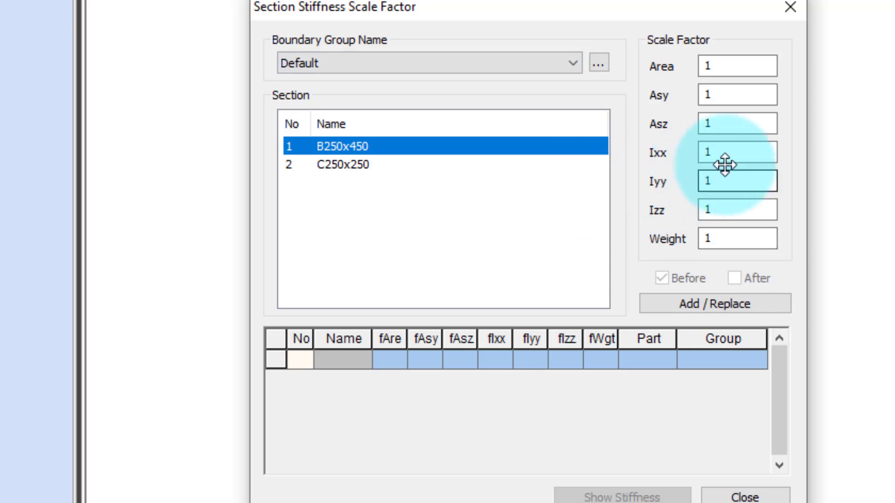
pyautogui.doubleClick(741, 182)
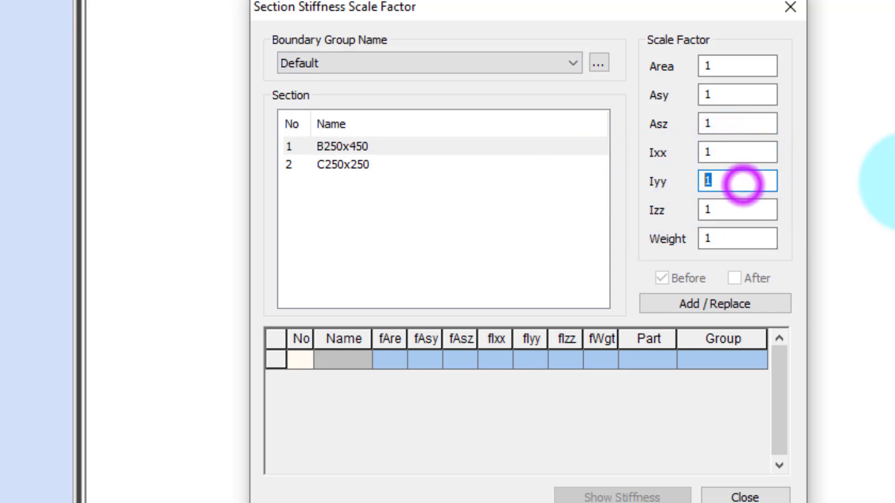
pyautogui.write('0.35')
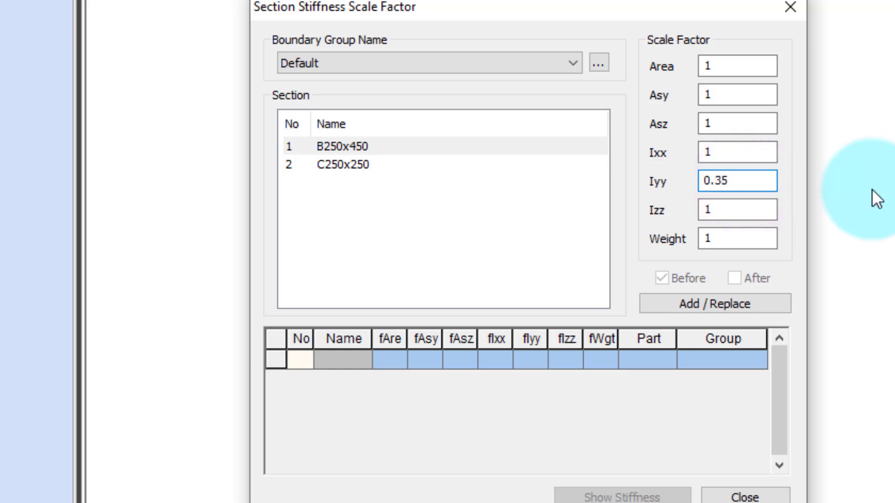
pyautogui.doubleClick(749, 209)
pyautogui.write('0.35')
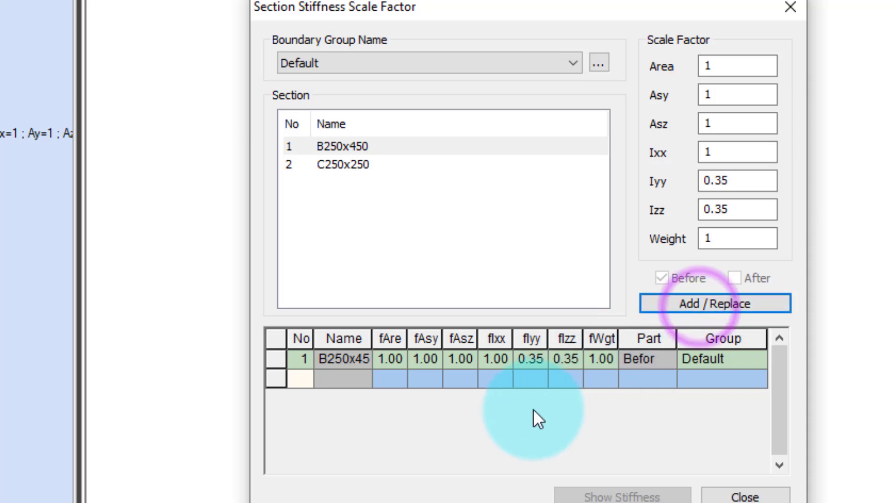
# Add a stiffness scale factor for section C250x250 with Iyy and Izz set to 0.7, and close the scale factor settings
pyautogui.click(355, 165)
pyautogui.doubleClick(769, 182)
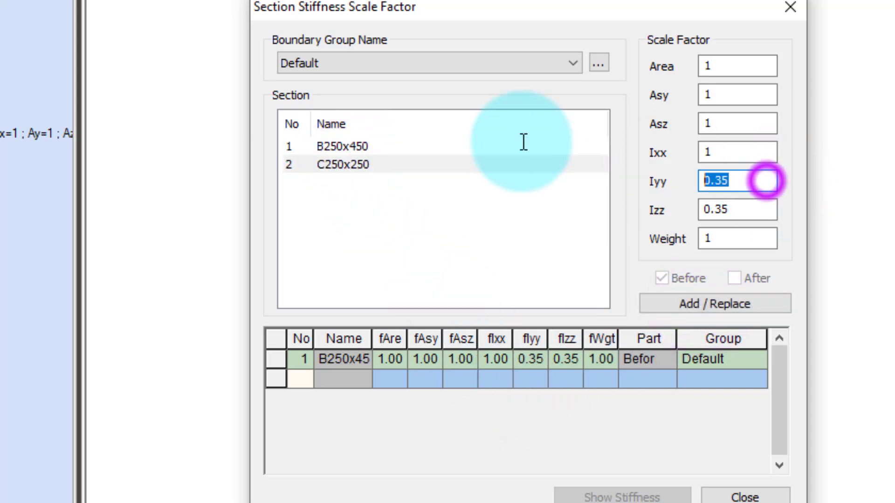
pyautogui.write('0.')
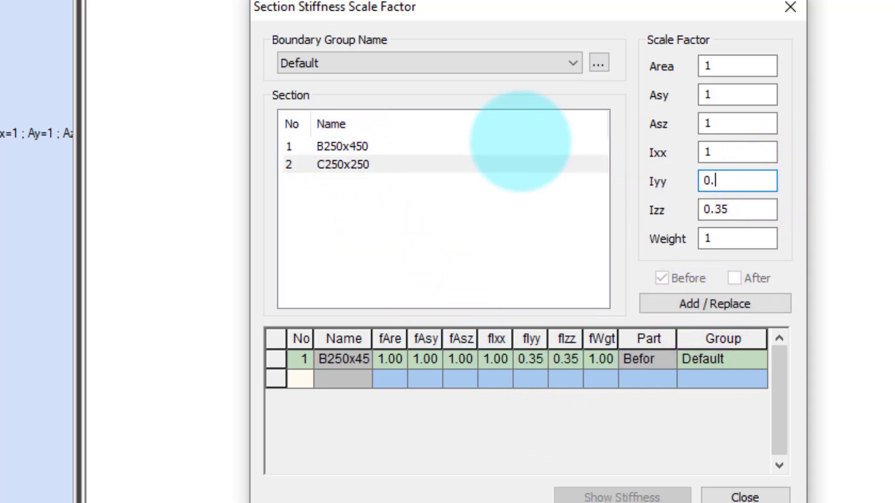
pyautogui.write('7')
pyautogui.doubleClick(748, 210)
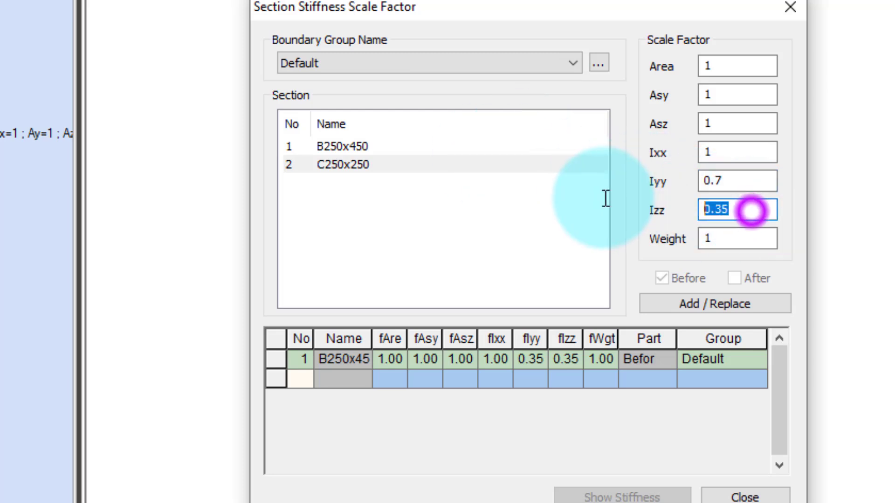
pyautogui.write('0.7')
pyautogui.click(671, 303)
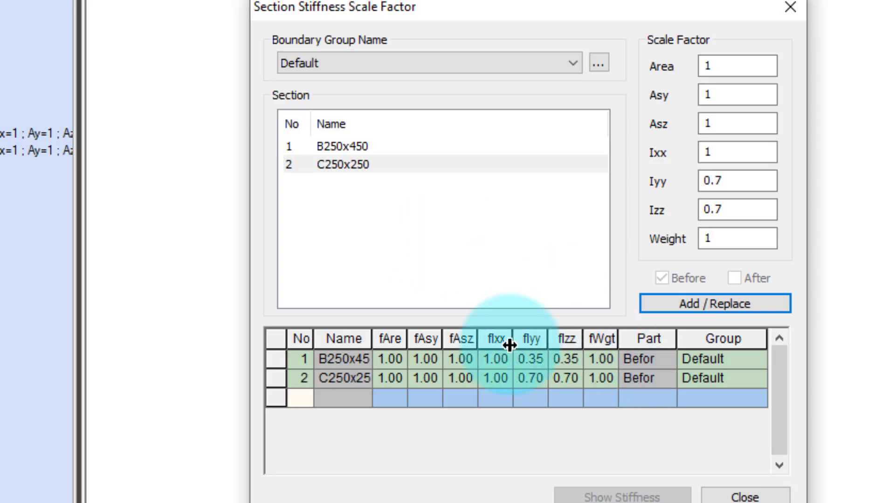
pyautogui.click(731, 495)
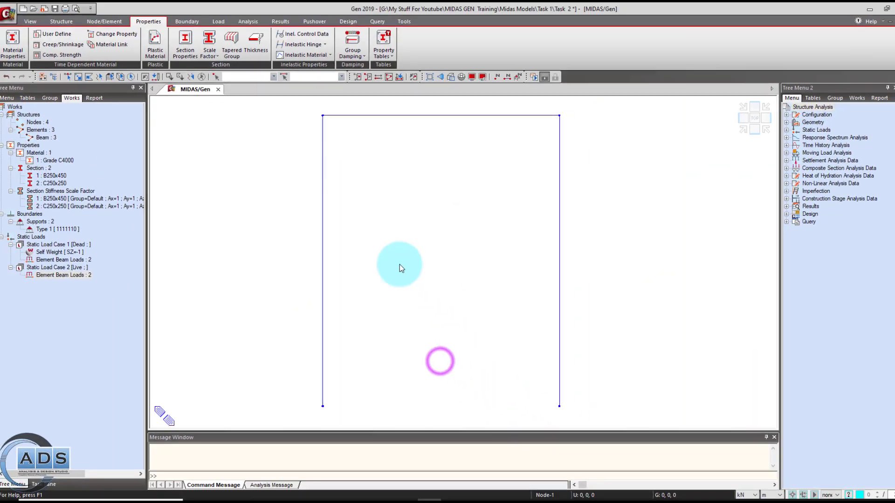
# Run the analysis and display the Dead load case's combined FXYZ support reactions with values to one decimal place
pyautogui.click(247, 27)
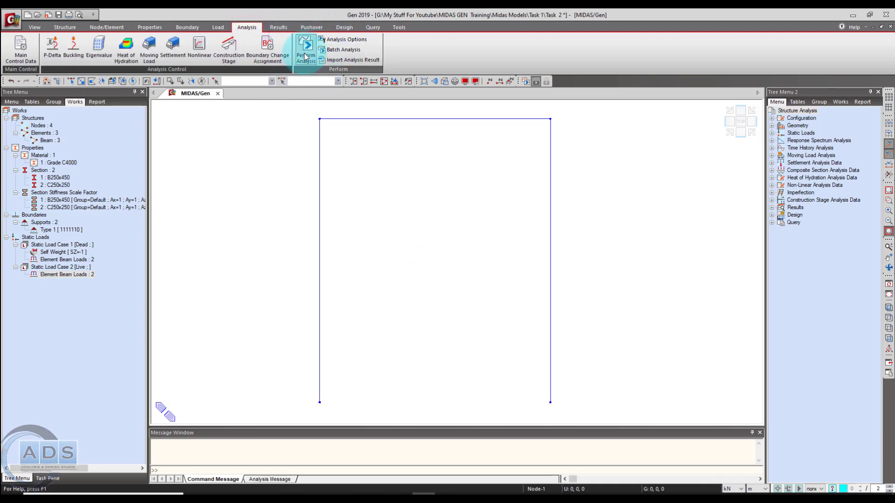
pyautogui.click(309, 56)
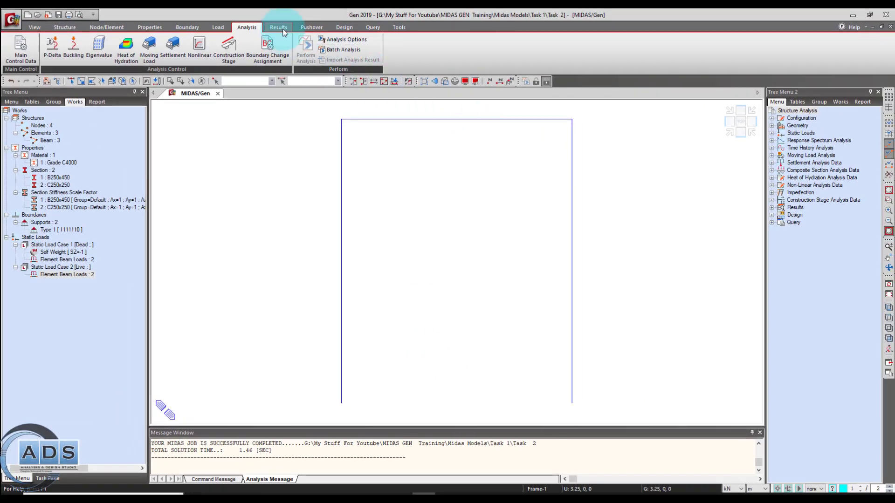
pyautogui.click(281, 28)
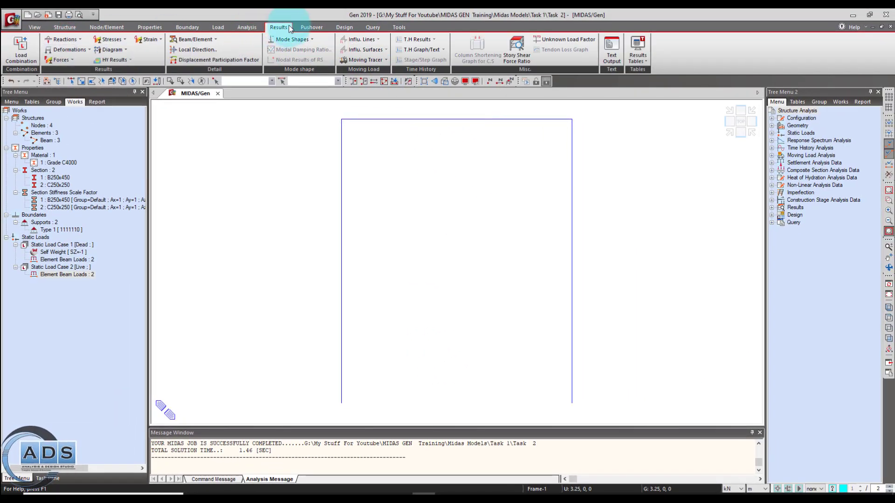
pyautogui.click(76, 38)
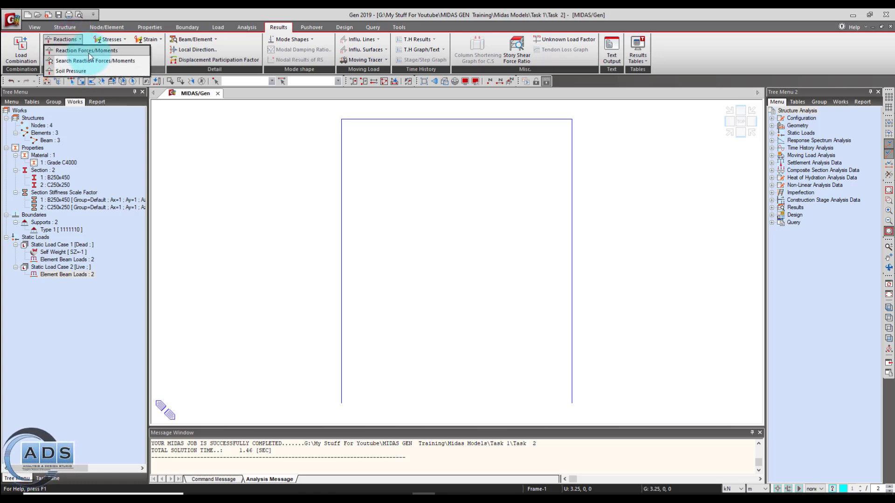
pyautogui.click(88, 52)
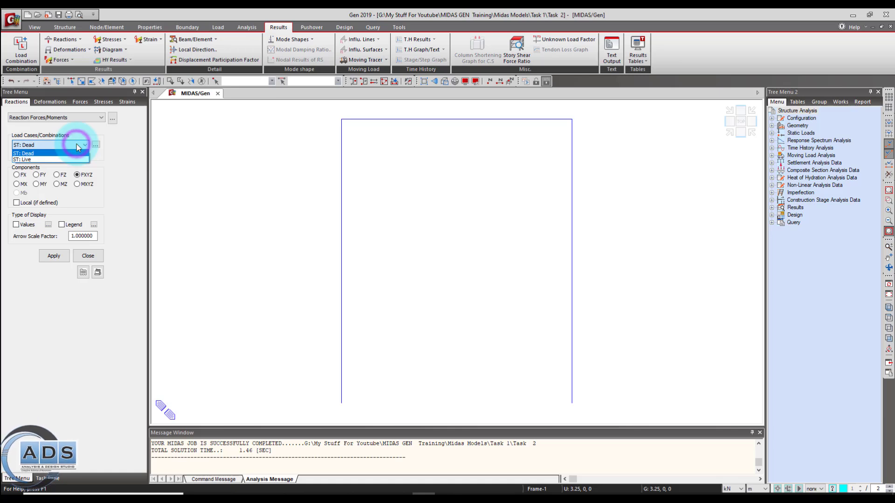
pyautogui.click(77, 145)
pyautogui.click(55, 256)
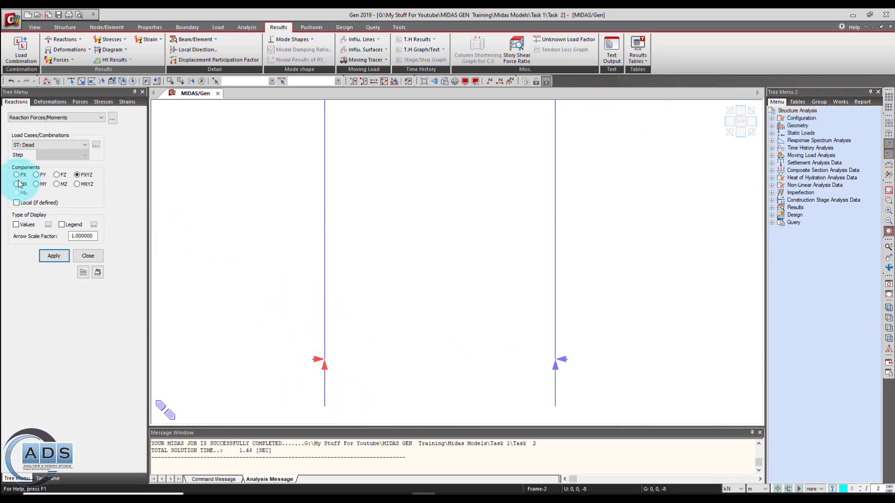
pyautogui.click(48, 225)
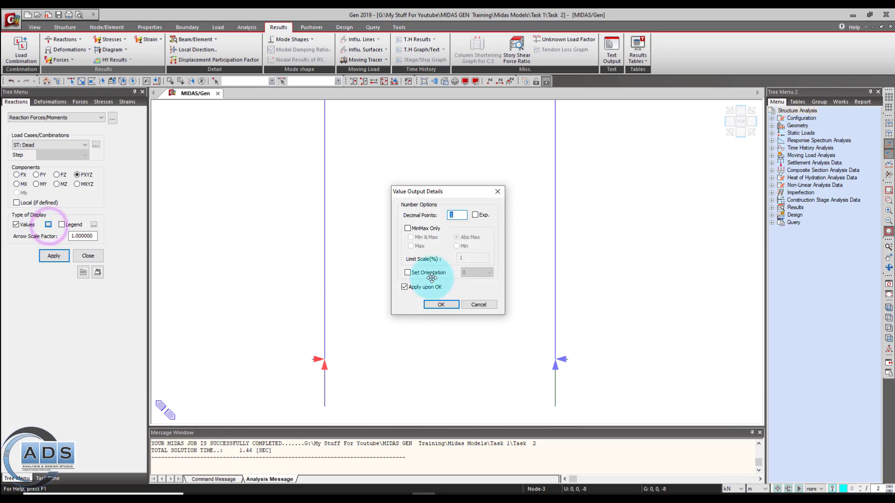
pyautogui.click(441, 304)
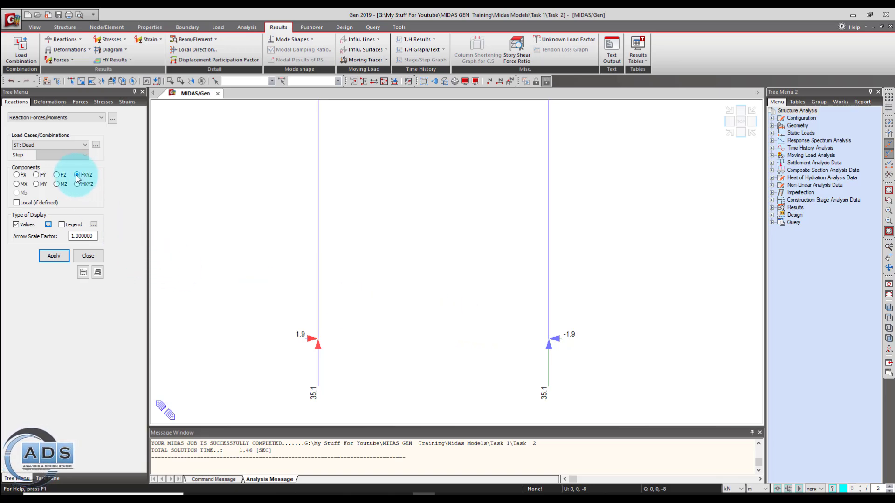
# Display the Dead load case's FX, FY and FZ support reactions one by one, ending with the combined FXYZ reactions
pyautogui.click(17, 175)
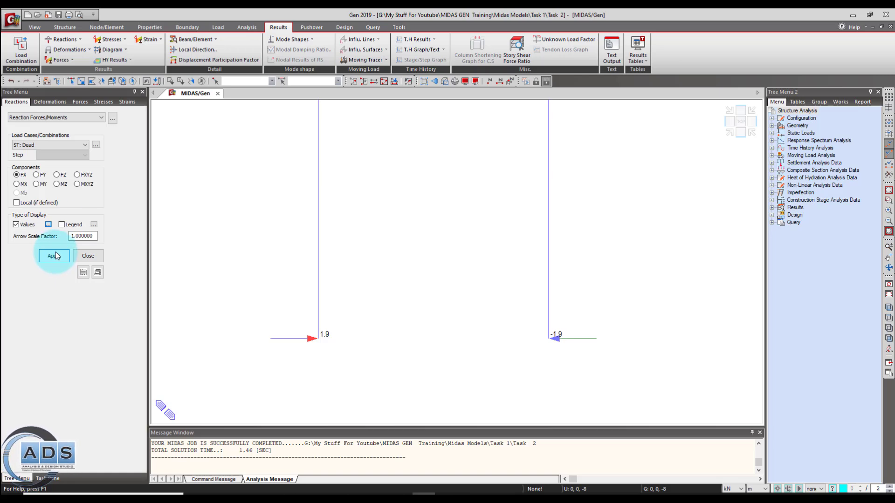
pyautogui.click(36, 174)
pyautogui.click(60, 256)
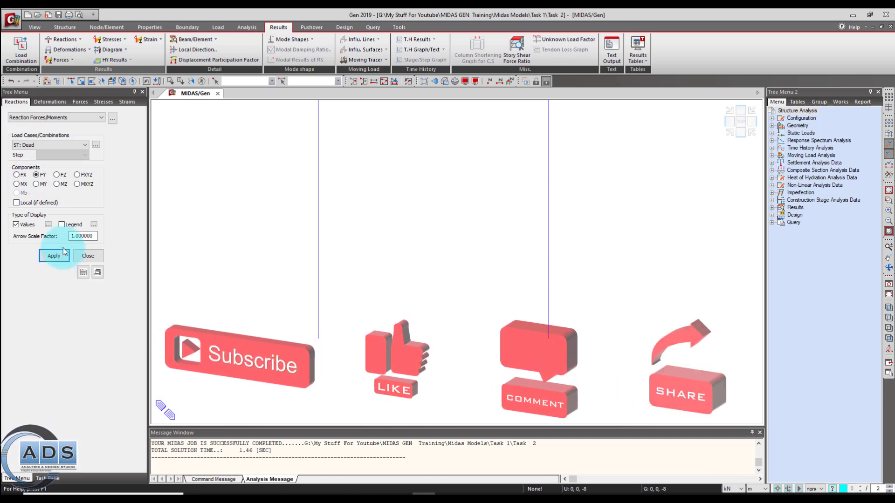
pyautogui.click(56, 175)
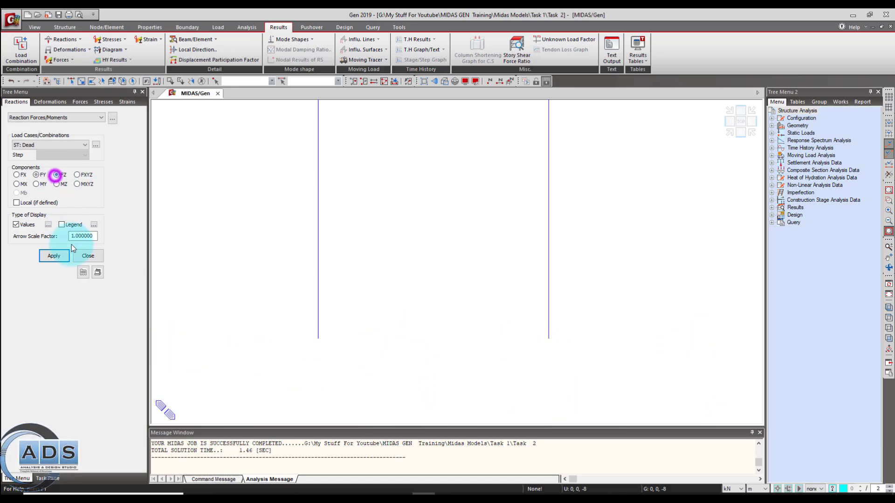
pyautogui.click(53, 256)
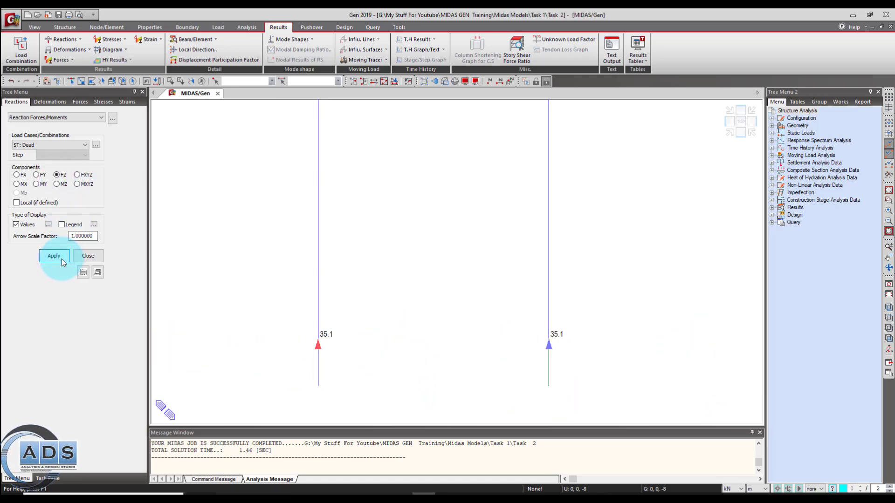
pyautogui.click(77, 174)
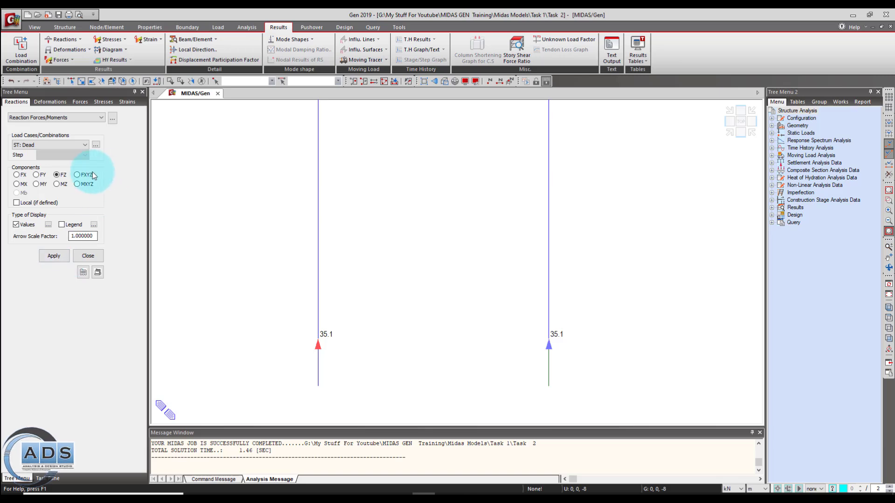
pyautogui.click(63, 257)
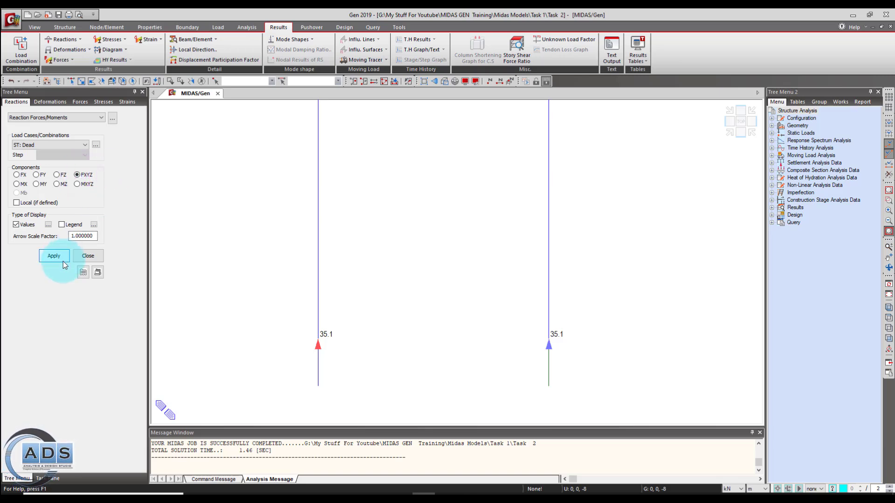
pyautogui.click(63, 257)
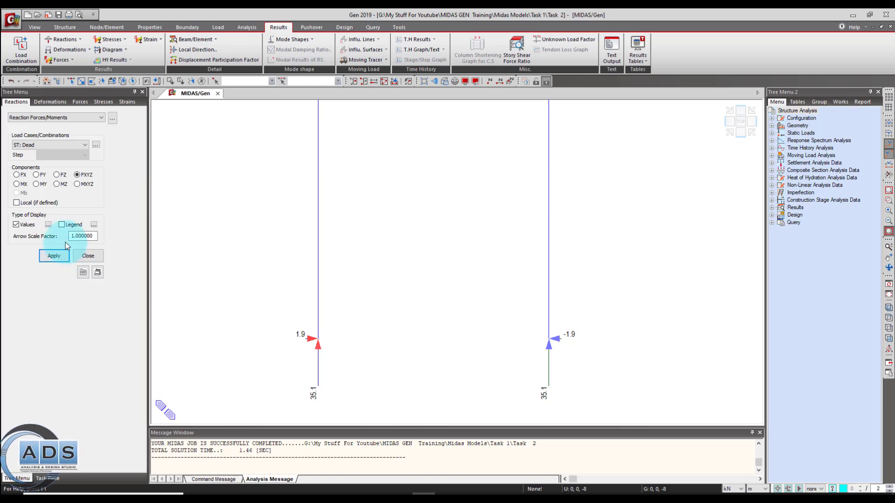
# Display the Dead load case's MX, MY, MZ and combined MXYZ support moments in turn, examining them in an isometric view
pyautogui.click(18, 185)
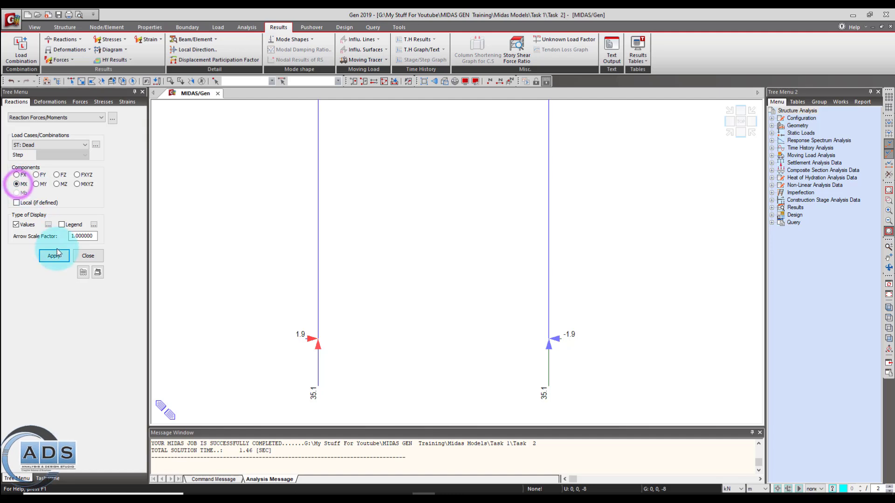
pyautogui.click(59, 255)
pyautogui.click(36, 184)
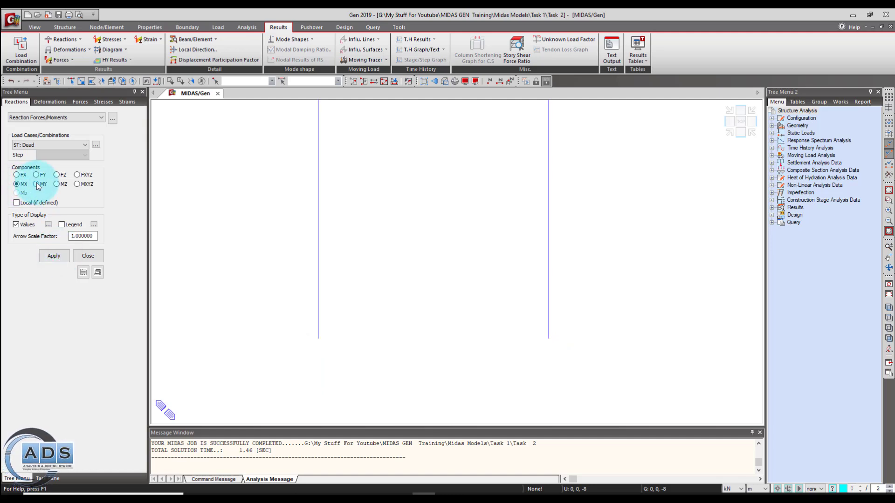
pyautogui.click(55, 256)
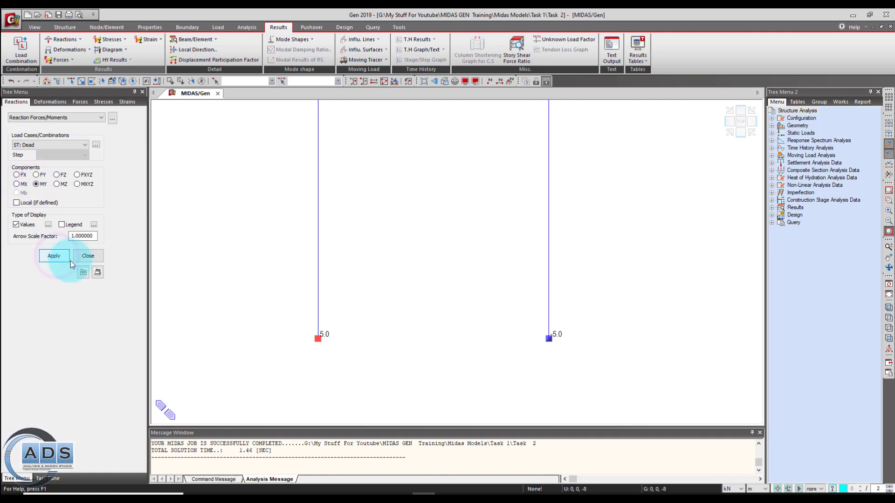
pyautogui.click(729, 134)
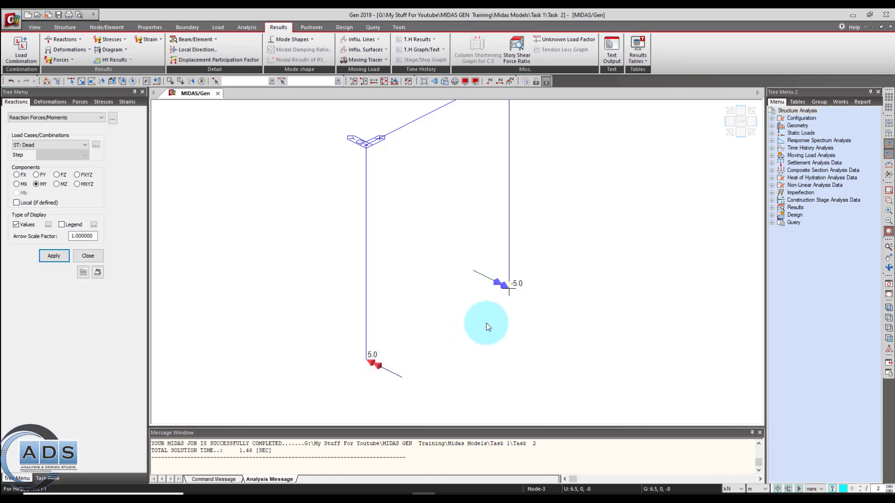
pyautogui.click(57, 185)
pyautogui.click(54, 256)
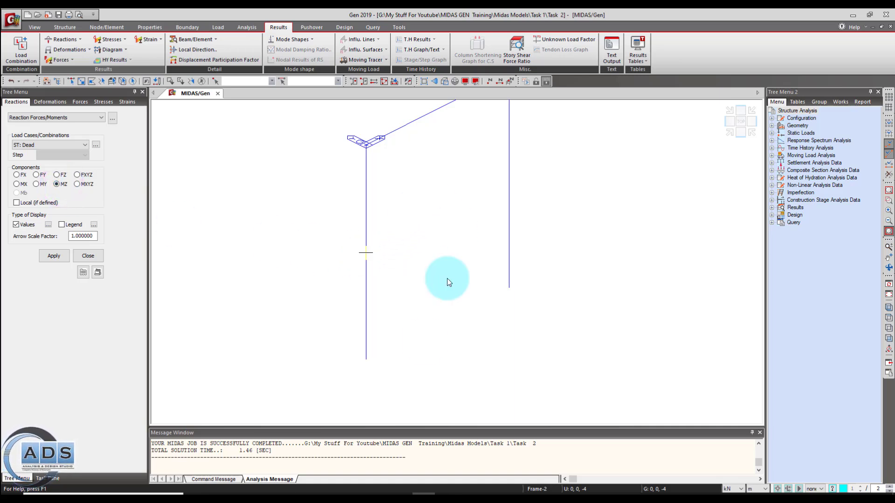
pyautogui.click(77, 185)
pyautogui.click(54, 257)
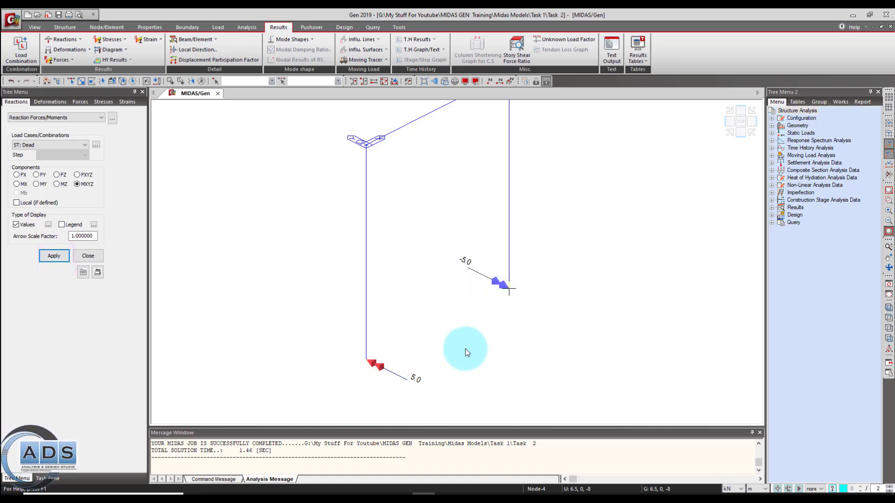
pyautogui.moveTo(606, 250); pyautogui.dragTo(602, 265, button='middle')
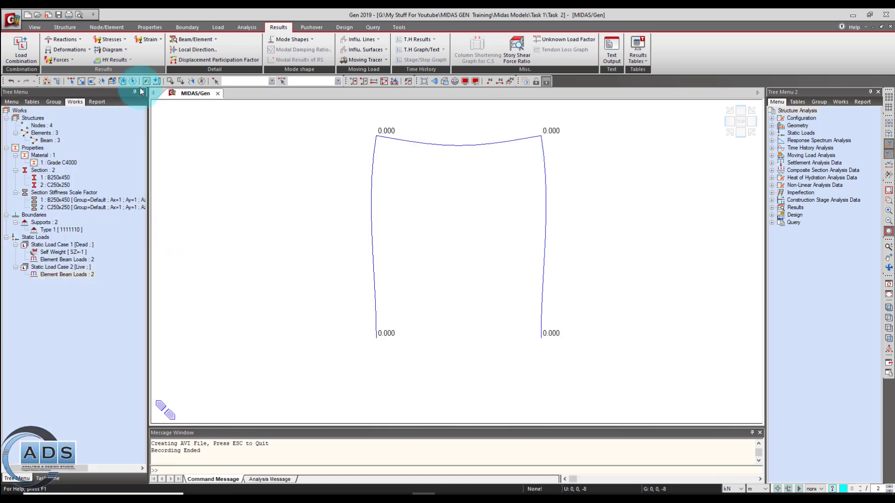
# Display the Dead load case's DXYZ displacement contour on the deformed frame and record its animation
pyautogui.click(86, 52)
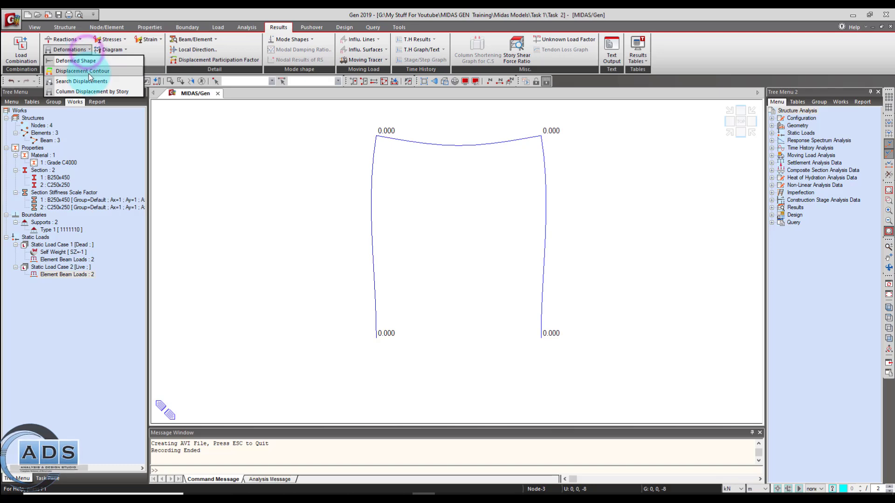
pyautogui.click(93, 72)
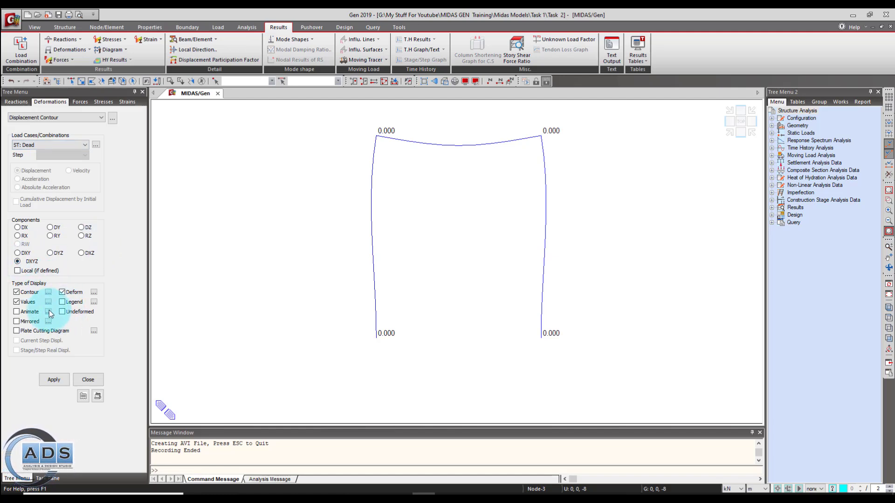
pyautogui.click(54, 379)
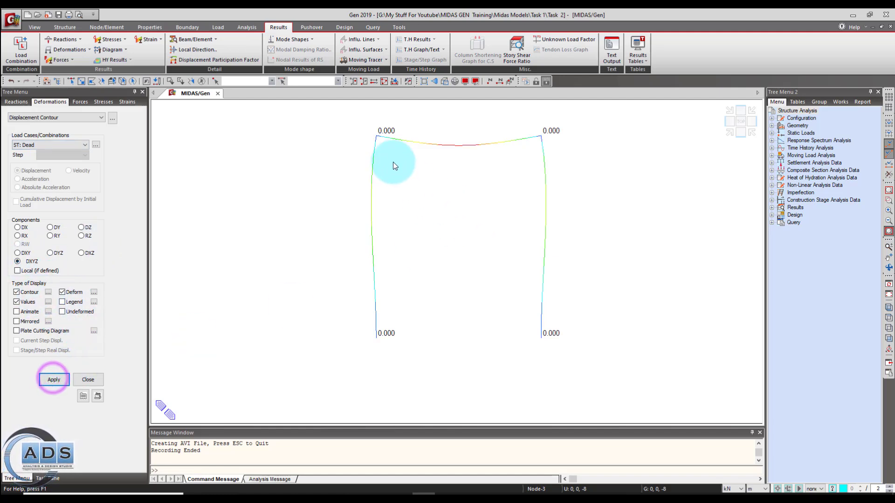
pyautogui.click(30, 311)
pyautogui.click(54, 379)
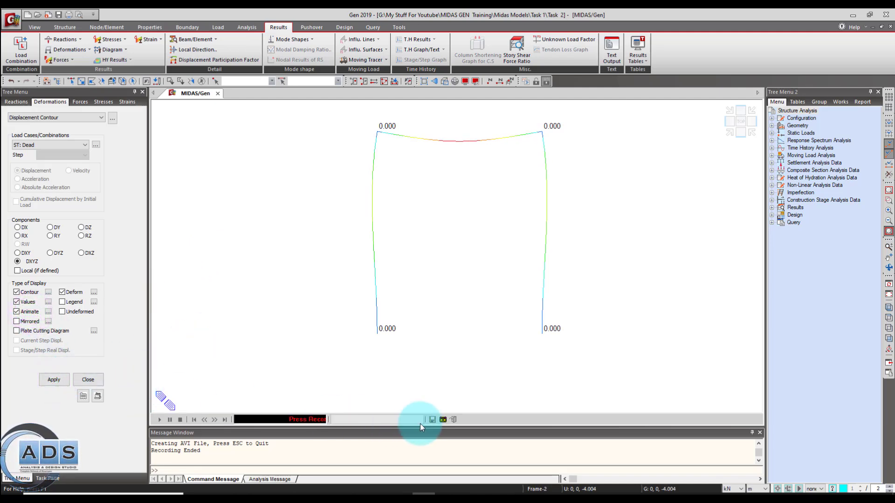
pyautogui.click(442, 420)
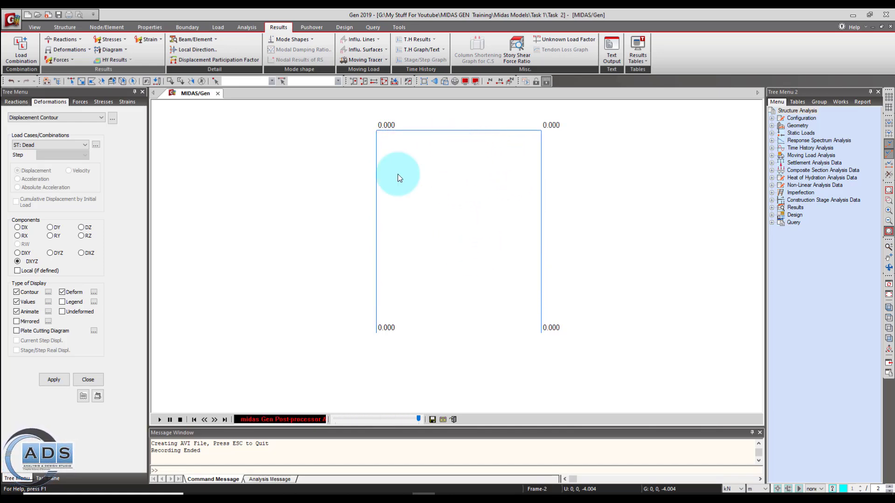
# Show the displacement contour legend with fixed values to 6 decimal places, and close the deformation results
pyautogui.click(93, 302)
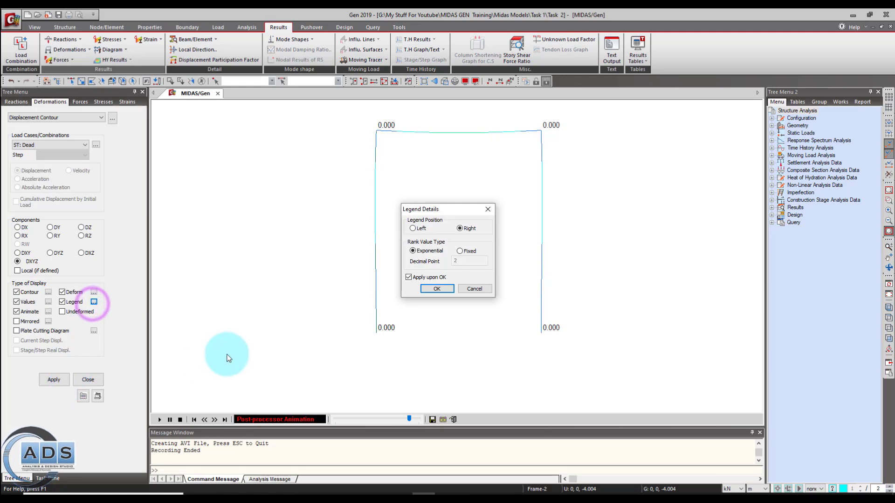
pyautogui.click(459, 251)
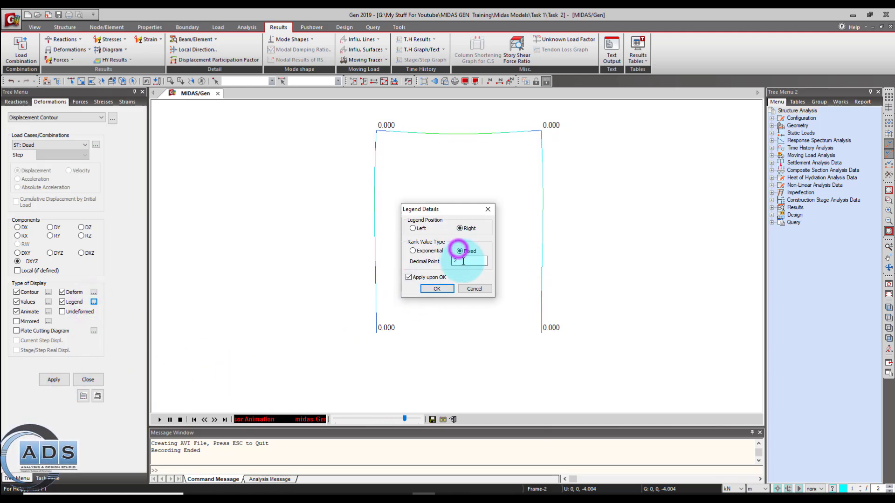
pyautogui.write('6')
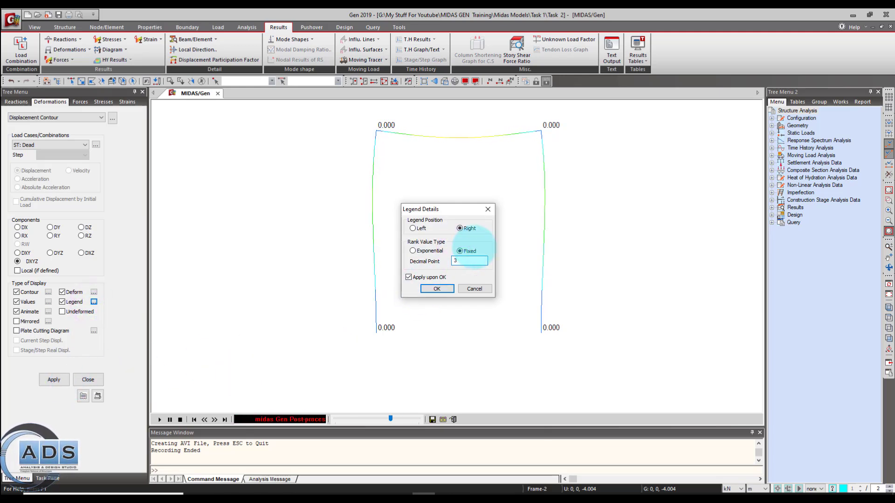
pyautogui.click(437, 289)
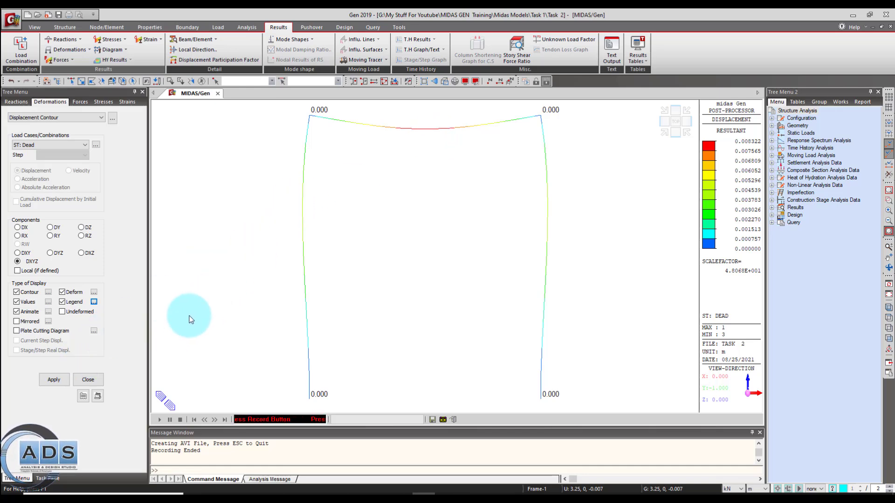
pyautogui.click(88, 380)
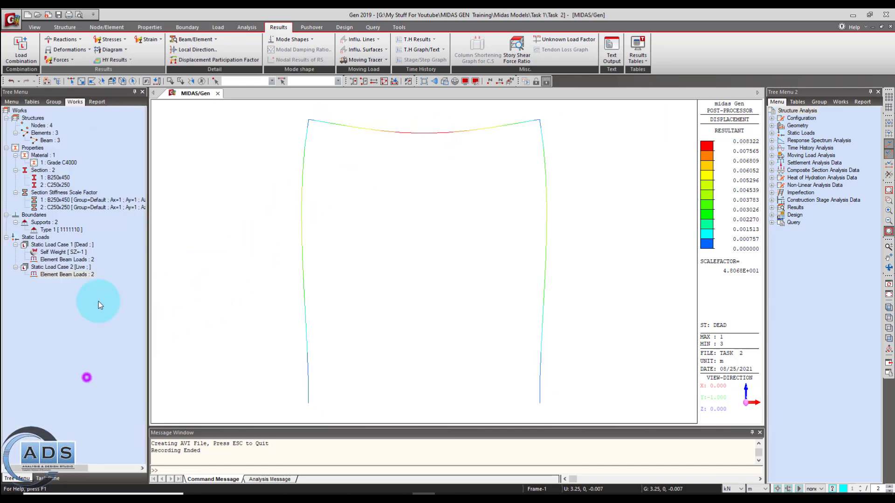
# Display the Dead load case's My beam diagram with contour and values, using solid fill
pyautogui.click(73, 60)
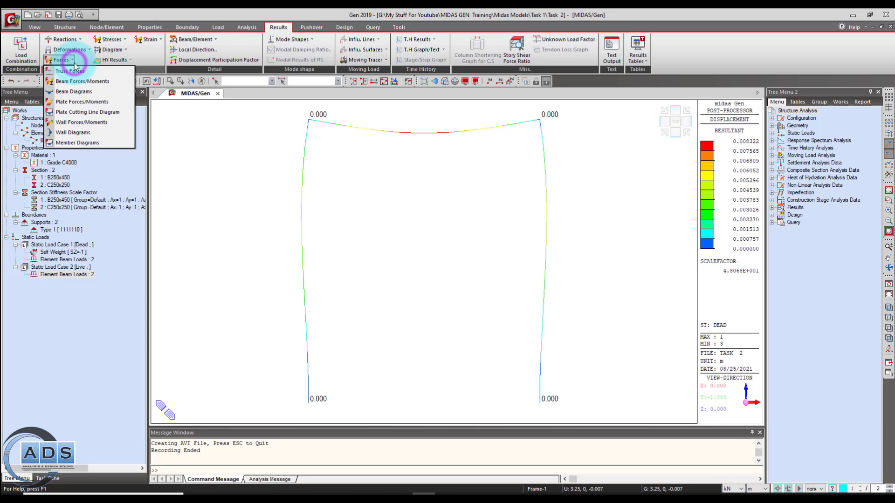
pyautogui.click(74, 91)
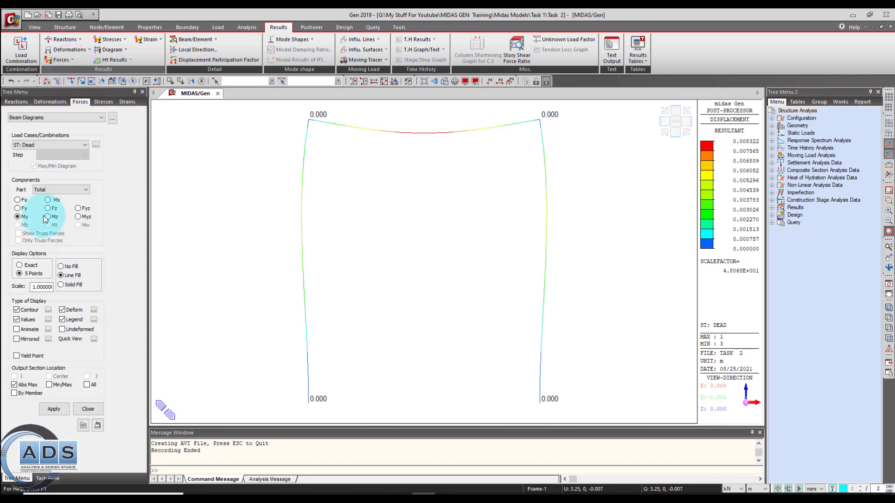
pyautogui.click(82, 144)
pyautogui.click(82, 144)
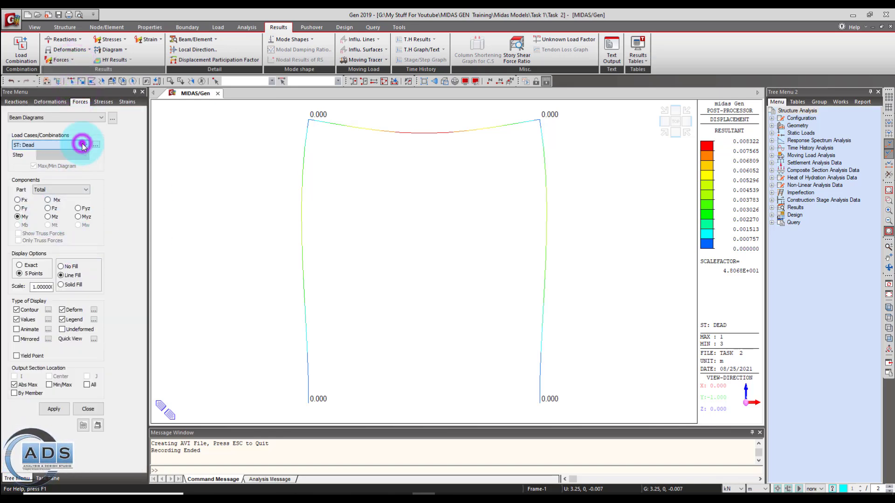
pyautogui.click(53, 408)
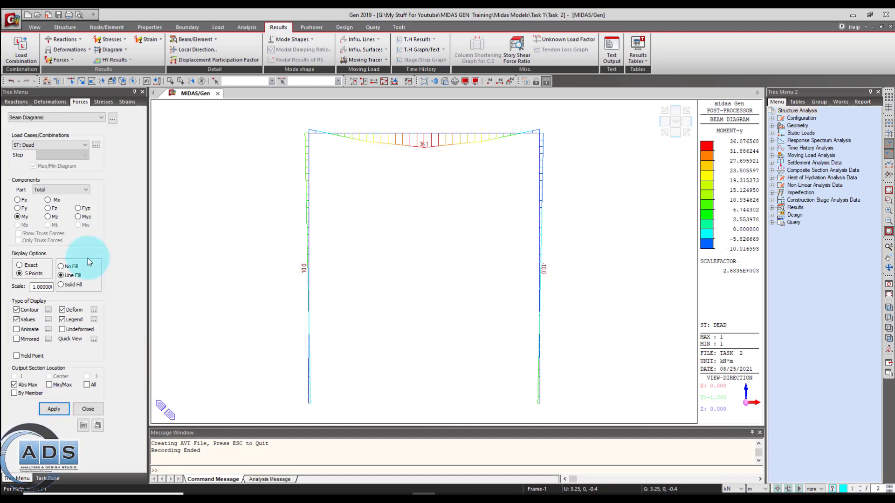
pyautogui.click(60, 285)
pyautogui.click(54, 409)
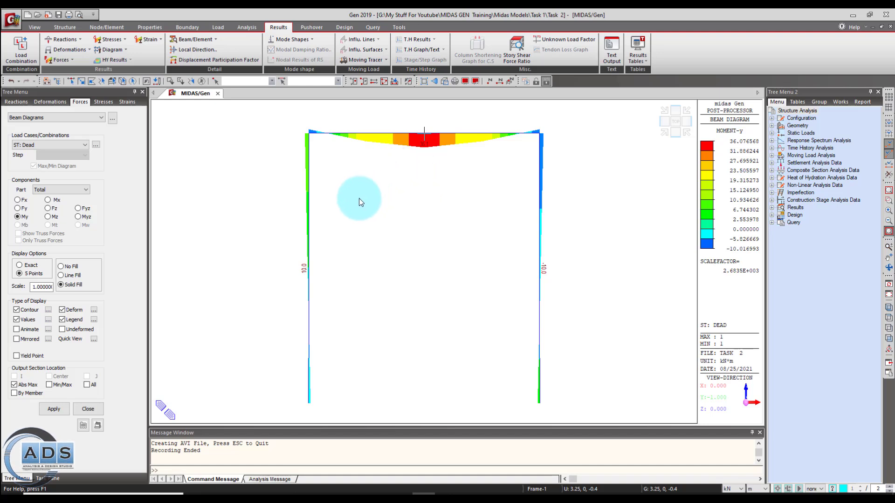
# Set the font size of the element output values to 10 in the display options
pyautogui.click(475, 81)
pyautogui.click(405, 202)
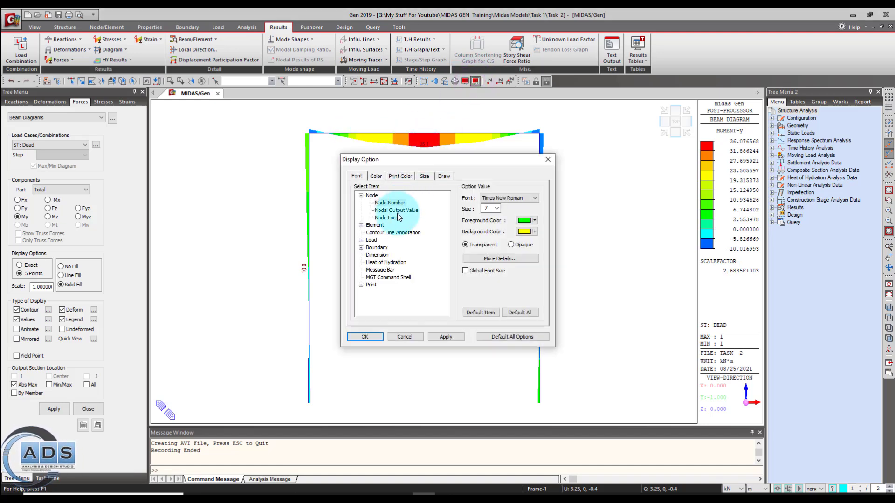
pyautogui.click(361, 225)
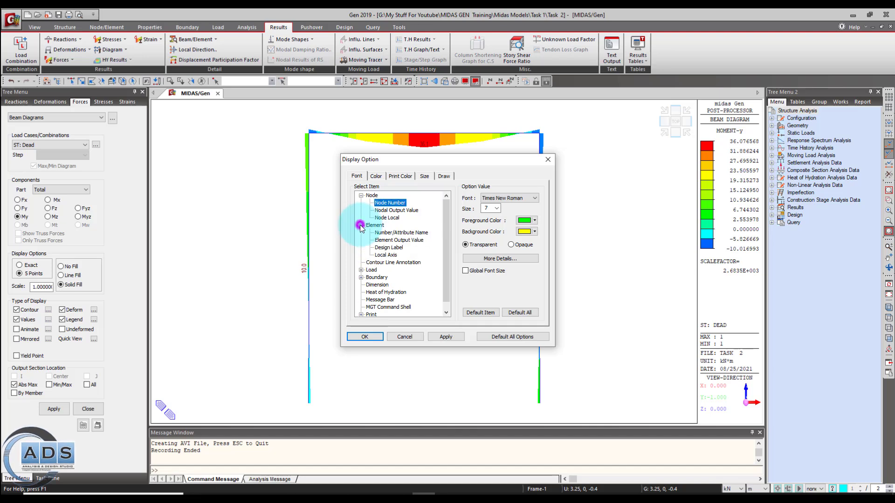
pyautogui.click(409, 240)
pyautogui.click(492, 209)
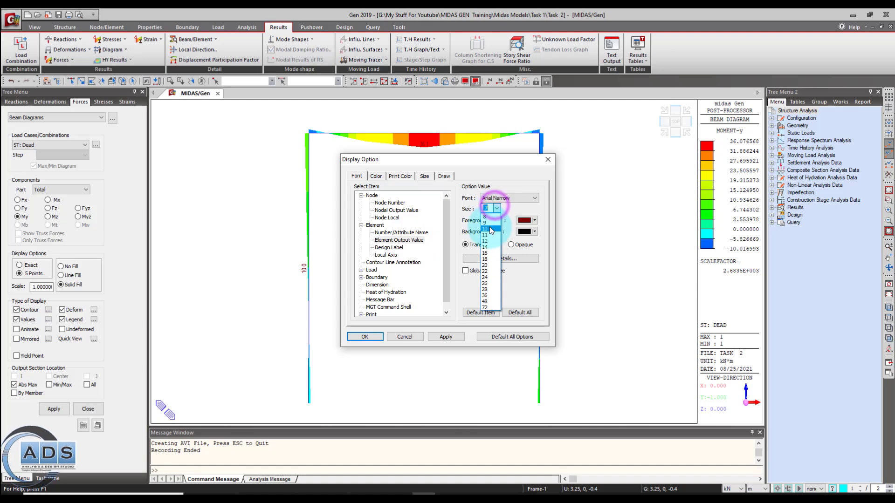
pyautogui.click(488, 226)
pyautogui.click(446, 336)
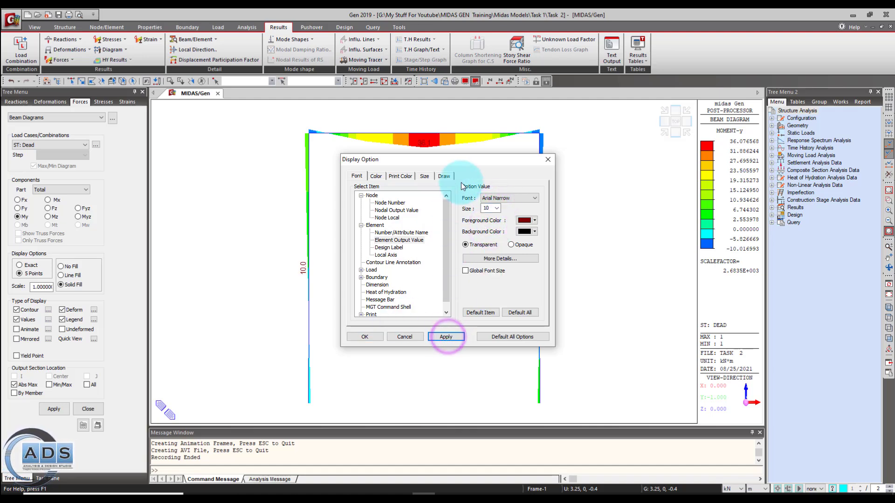
pyautogui.click(368, 337)
pyautogui.click(310, 290)
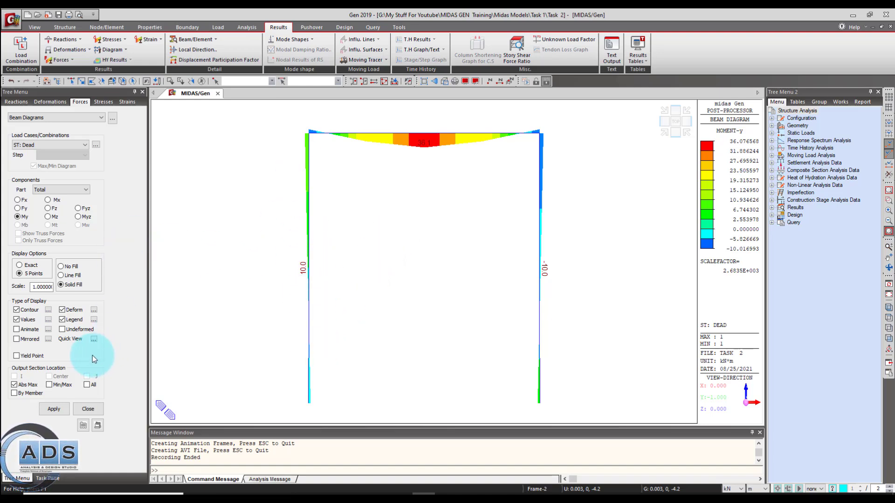
# Inspect the left column's detailed My diagram for the Dead and Live load cases, reading values at several positions along its length
pyautogui.click(93, 339)
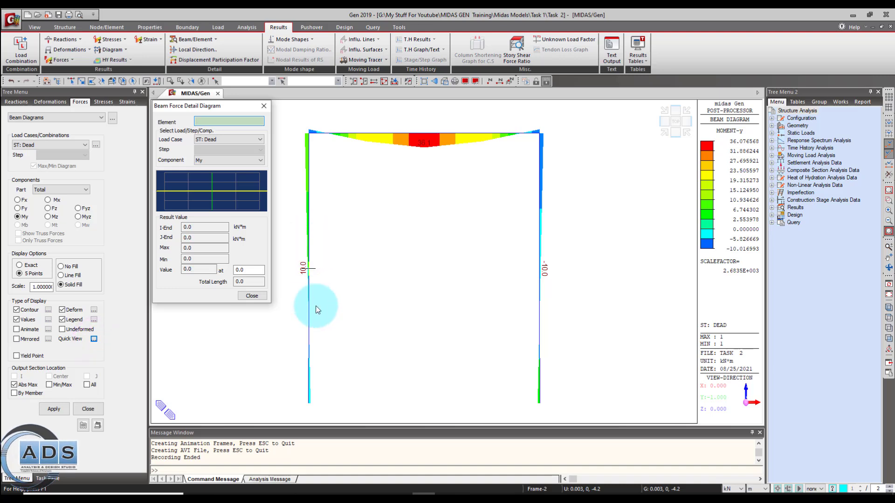
pyautogui.click(309, 272)
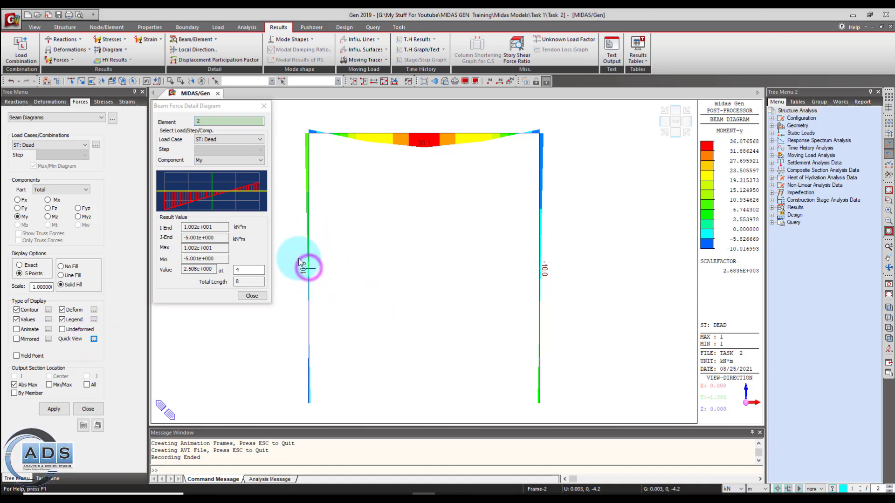
pyautogui.click(232, 139)
pyautogui.click(226, 154)
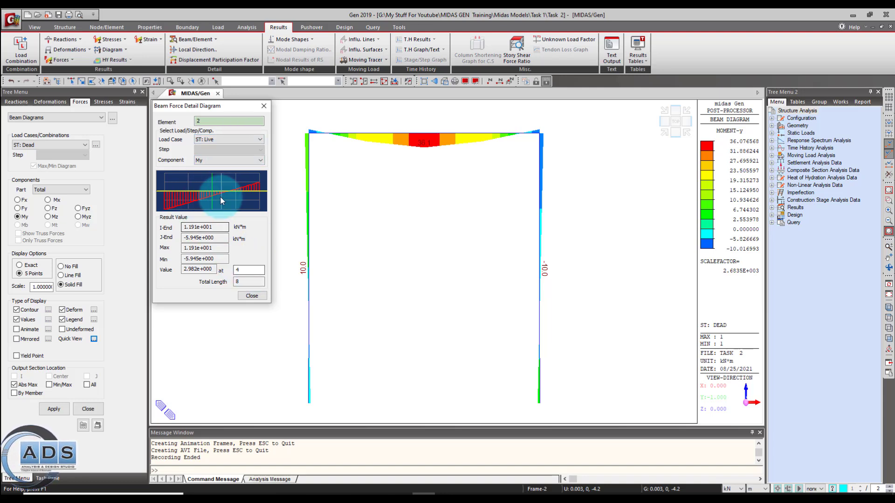
pyautogui.click(170, 191)
pyautogui.click(248, 192)
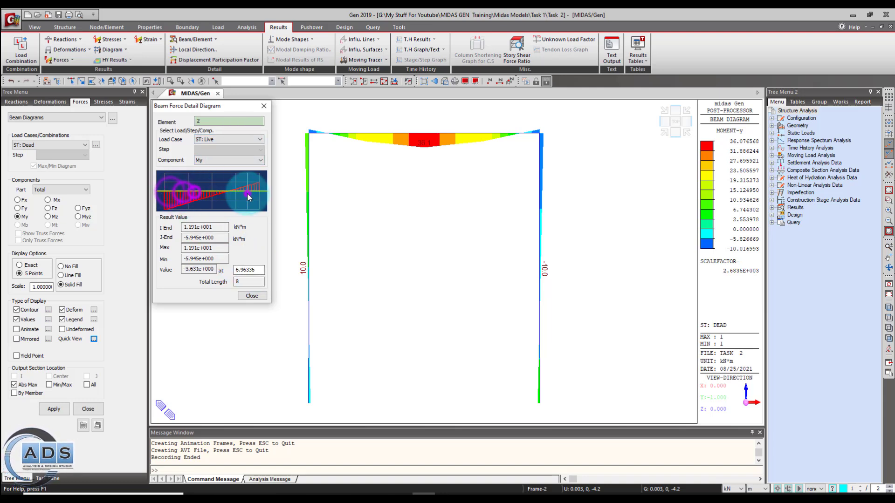
pyautogui.moveTo(183, 270); pyautogui.dragTo(232, 268)
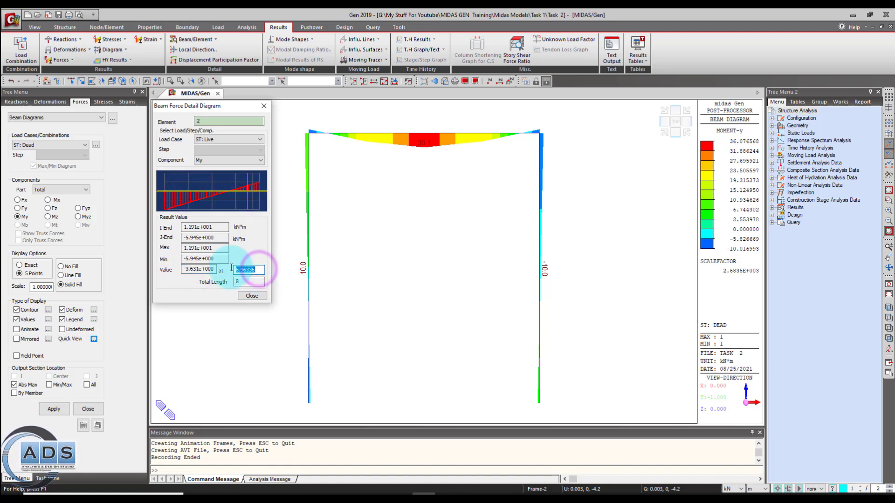
# Inspect the top beam's detailed My diagram for the Live and Dead load cases, and close the detail view
pyautogui.click(418, 136)
pyautogui.click(217, 192)
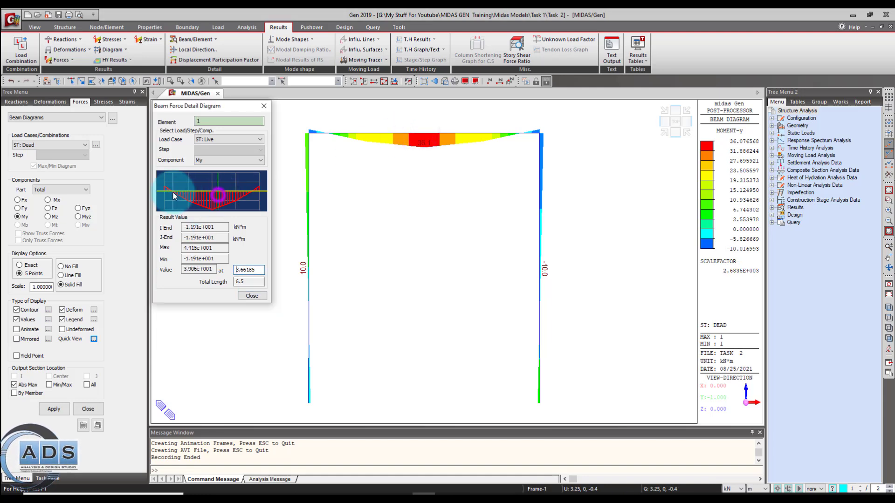
pyautogui.click(236, 139)
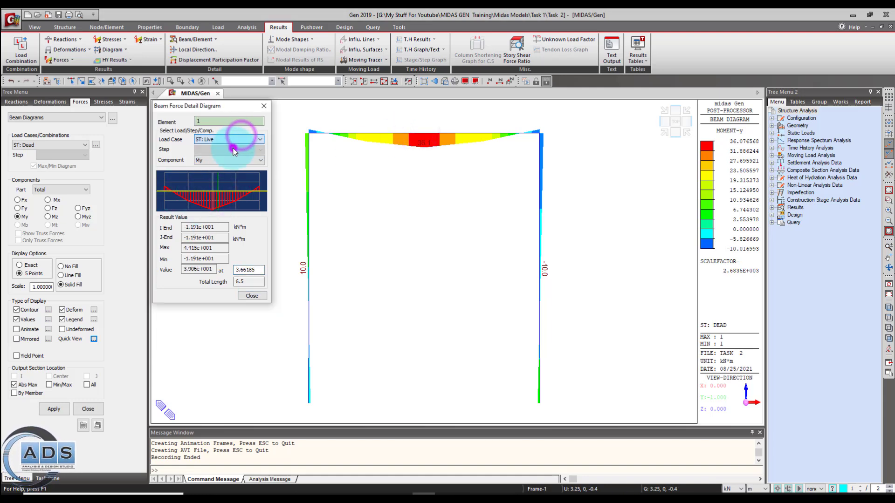
pyautogui.click(233, 148)
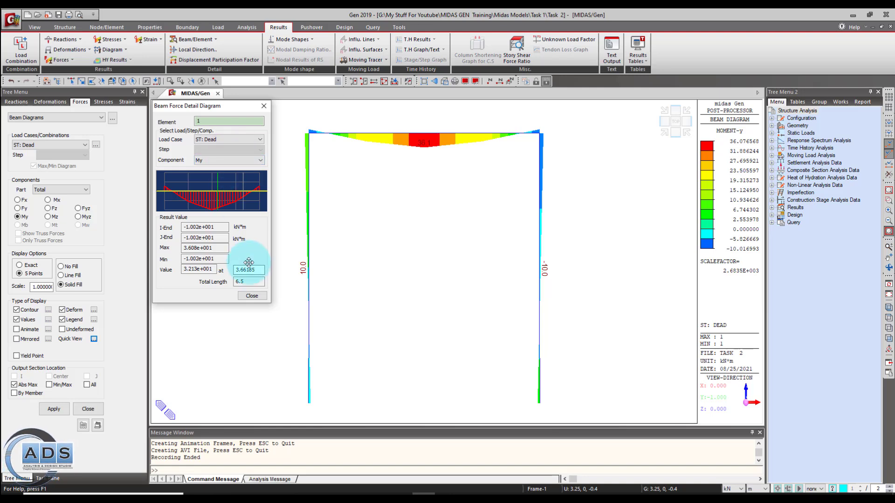
pyautogui.click(262, 106)
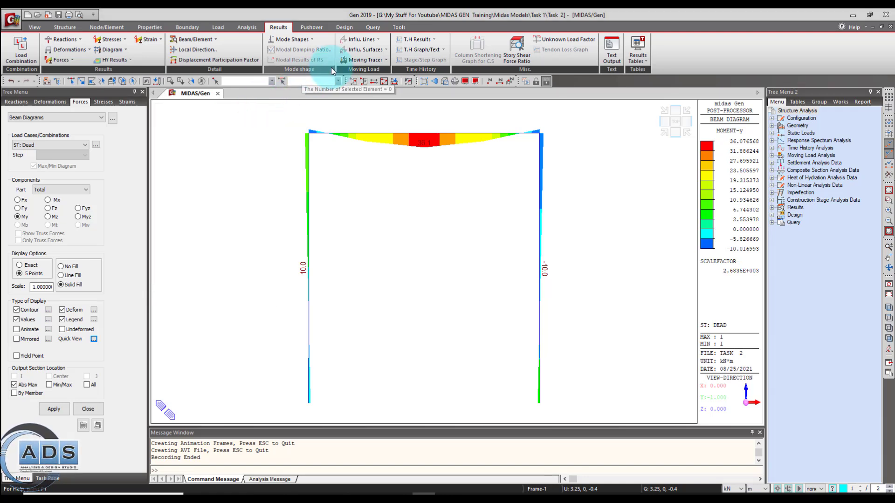
# Define the frame for design in the X-Z plane with automatically calculated effective length factors
pyautogui.click(345, 28)
pyautogui.click(35, 57)
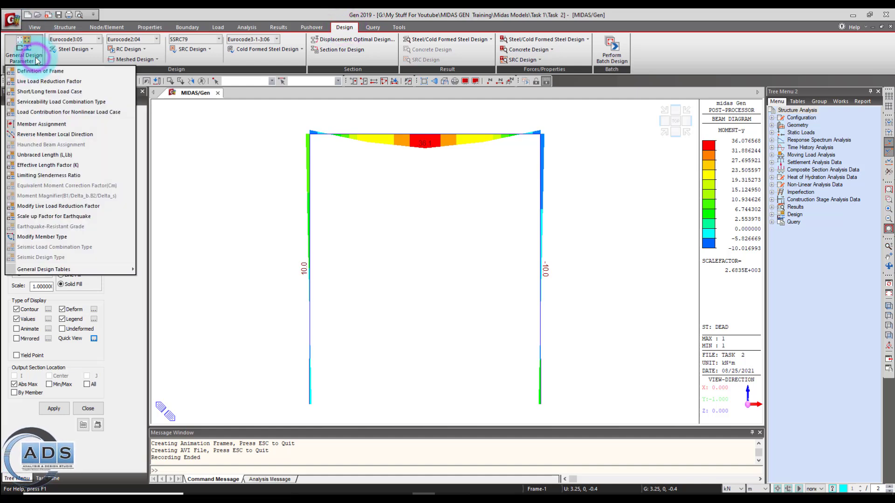
pyautogui.click(37, 71)
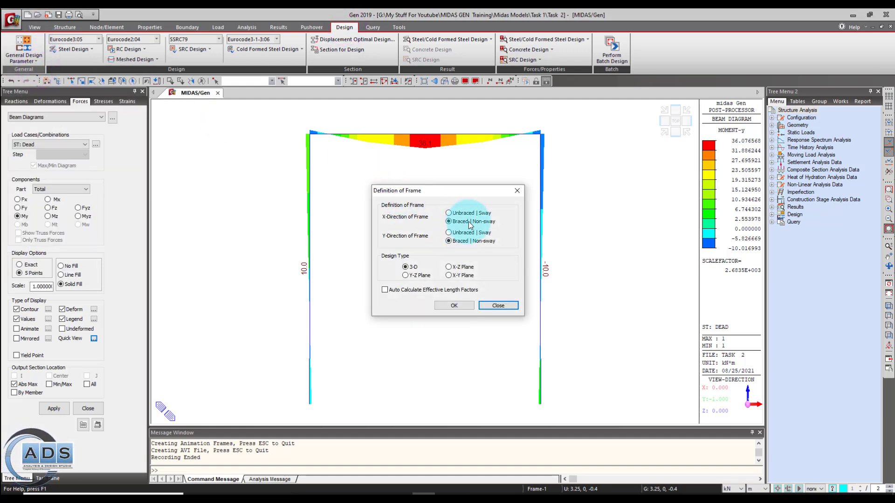
pyautogui.click(448, 267)
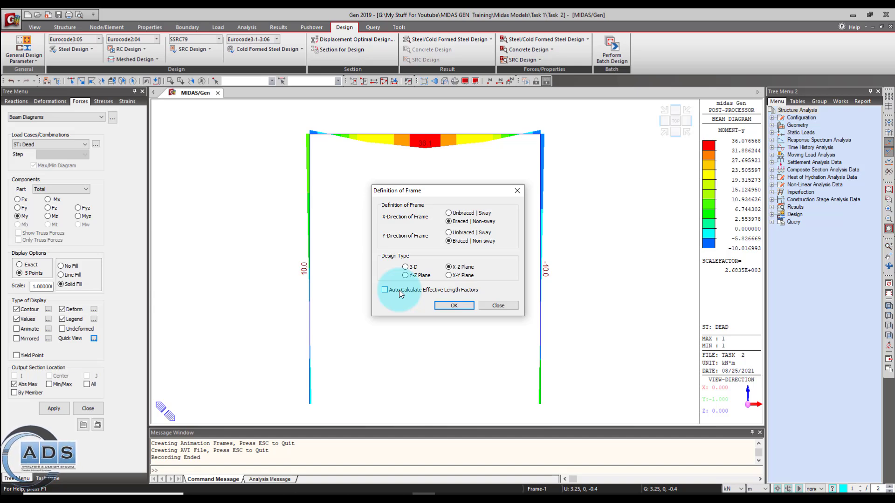
pyautogui.click(399, 290)
pyautogui.click(446, 304)
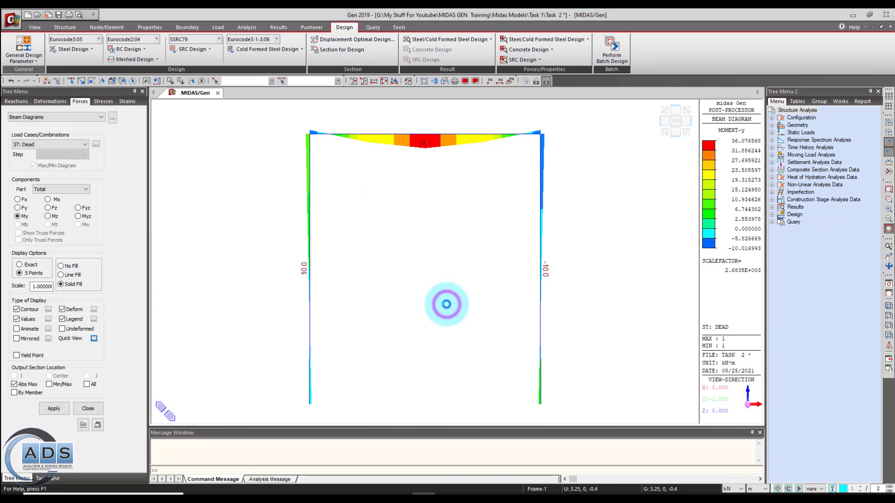
# Set the reinforced concrete design code to ACI318-11
pyautogui.click(156, 40)
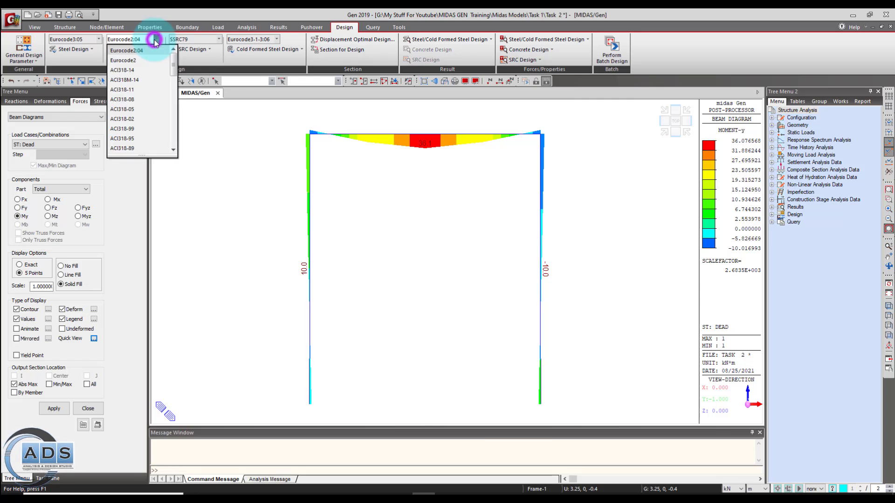
pyautogui.click(144, 90)
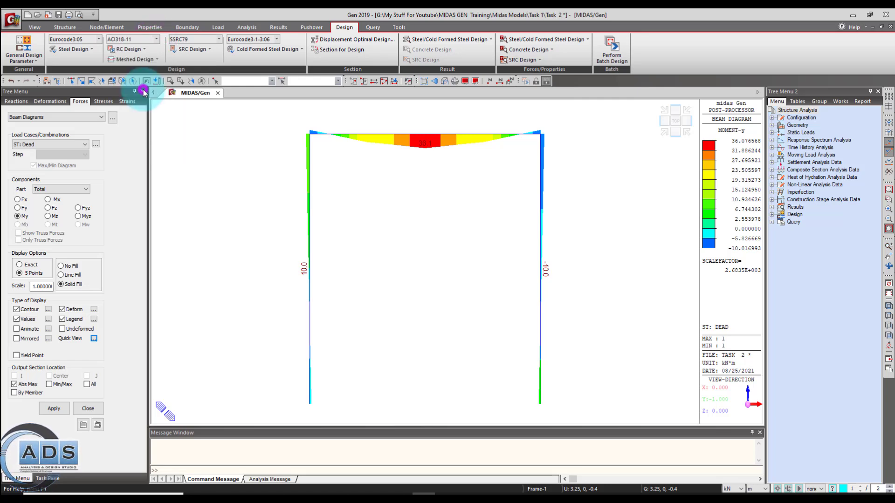
# Confirm ACI318-11 as the concrete design code, with special seismic provisions and torsion design left off
pyautogui.click(144, 49)
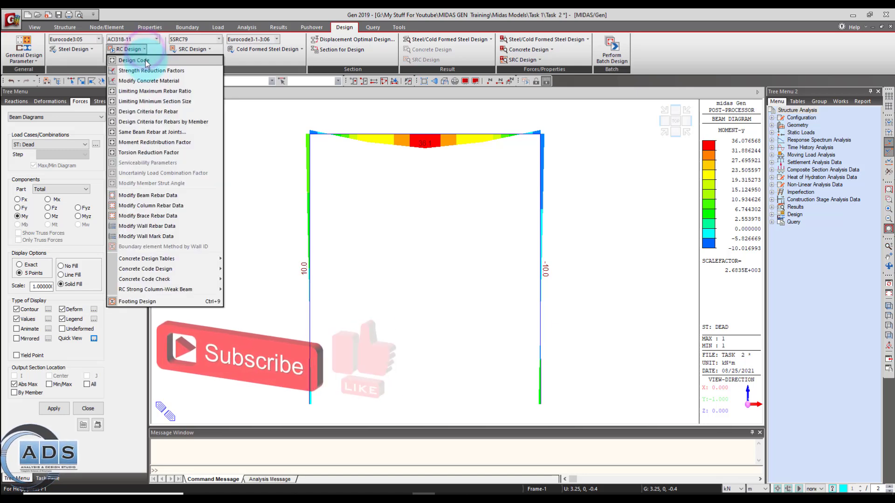
pyautogui.click(146, 60)
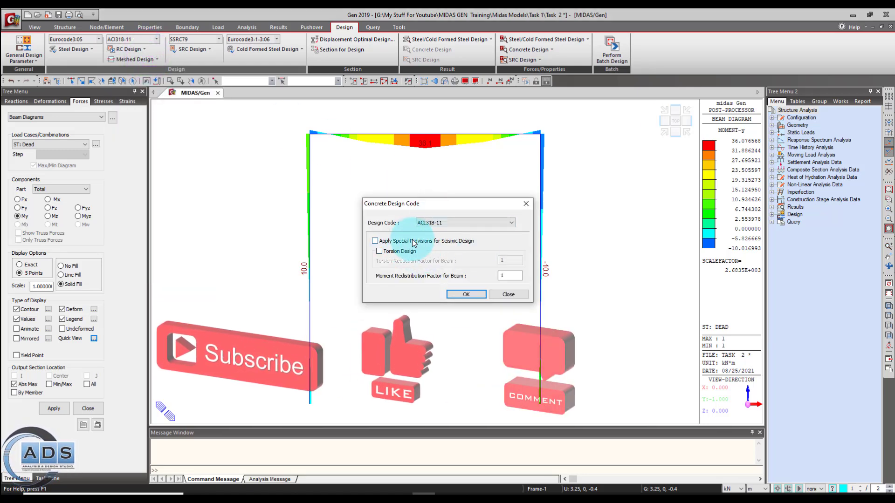
pyautogui.click(478, 293)
# Assign ASTM(RC) reinforcement to the Grade C4000 concrete material, using Grade 60 for both the main rebar and the sub-rebar
pyautogui.click(132, 51)
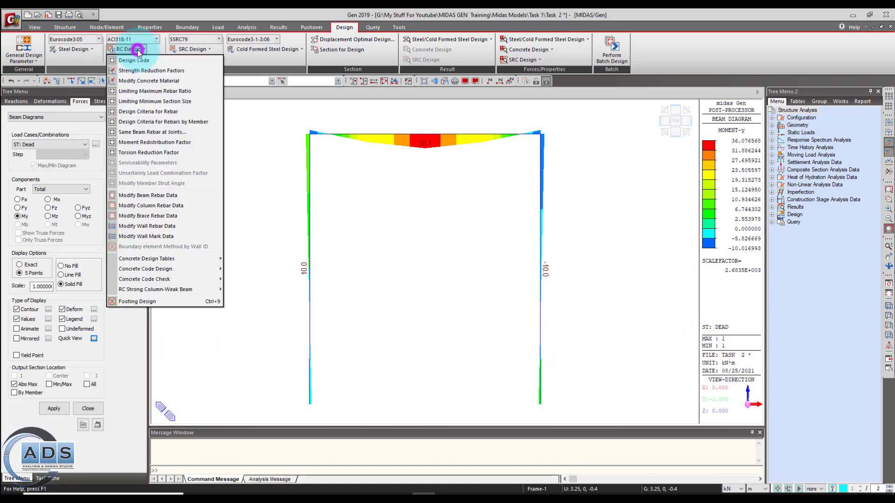
pyautogui.click(200, 87)
pyautogui.click(369, 188)
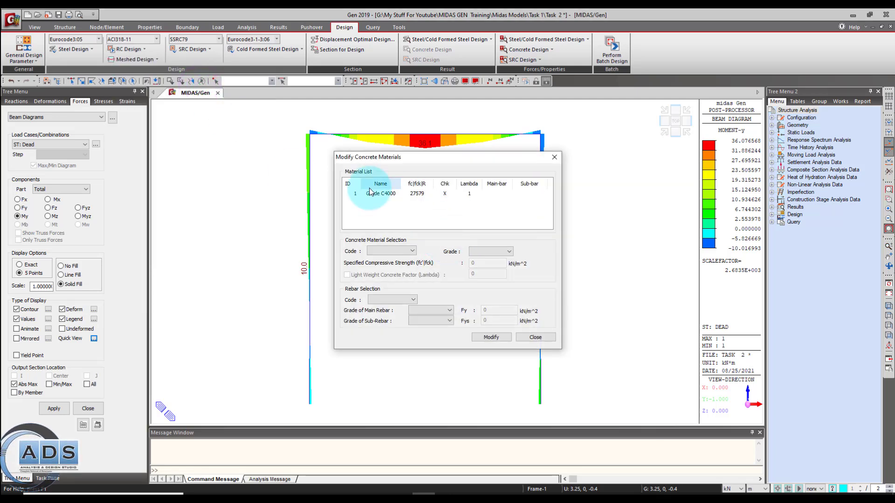
pyautogui.click(409, 300)
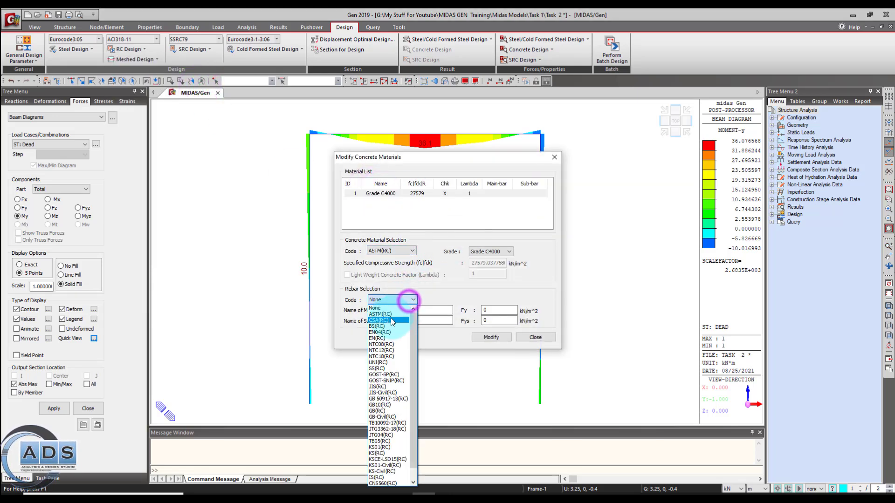
pyautogui.click(393, 313)
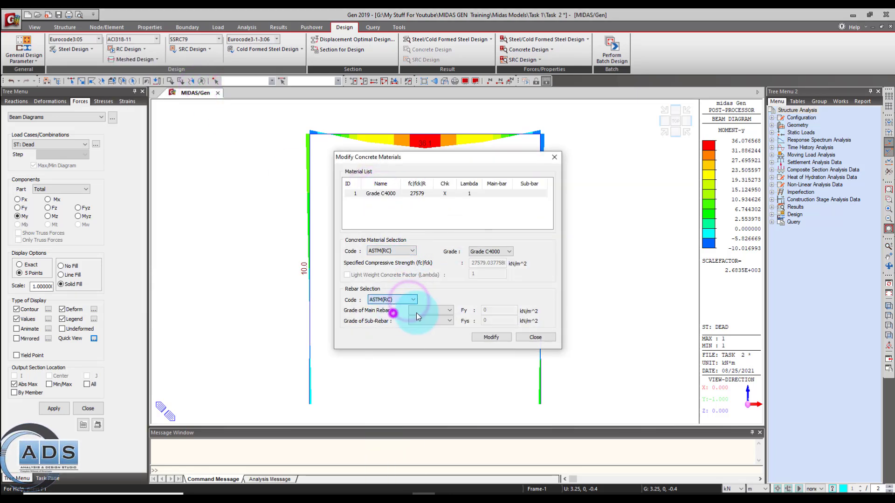
pyautogui.click(449, 310)
pyautogui.click(438, 330)
pyautogui.click(450, 321)
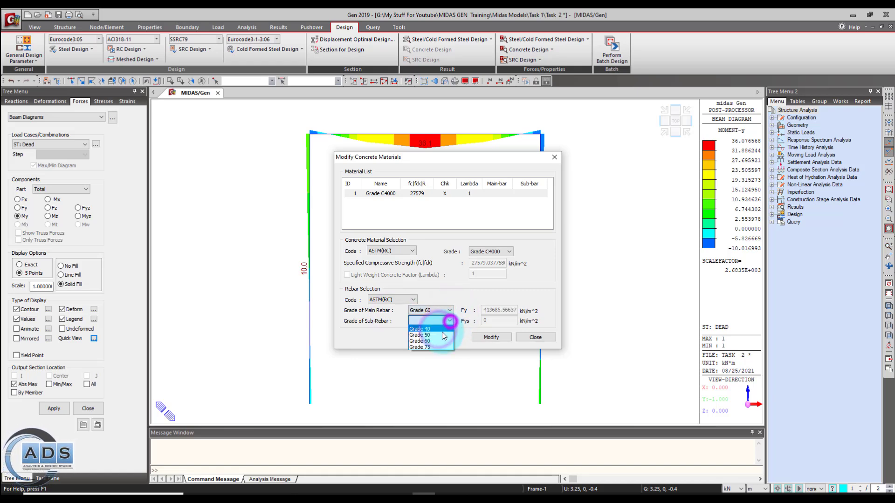
pyautogui.click(440, 334)
pyautogui.click(449, 321)
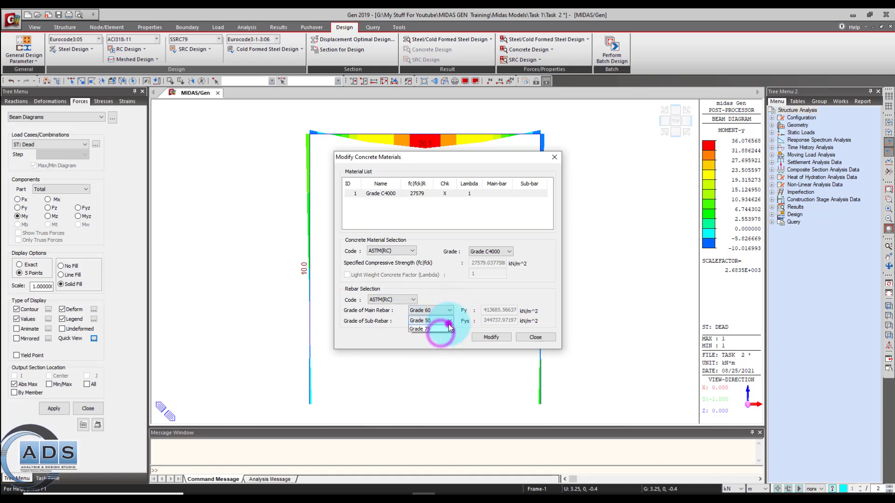
pyautogui.click(490, 338)
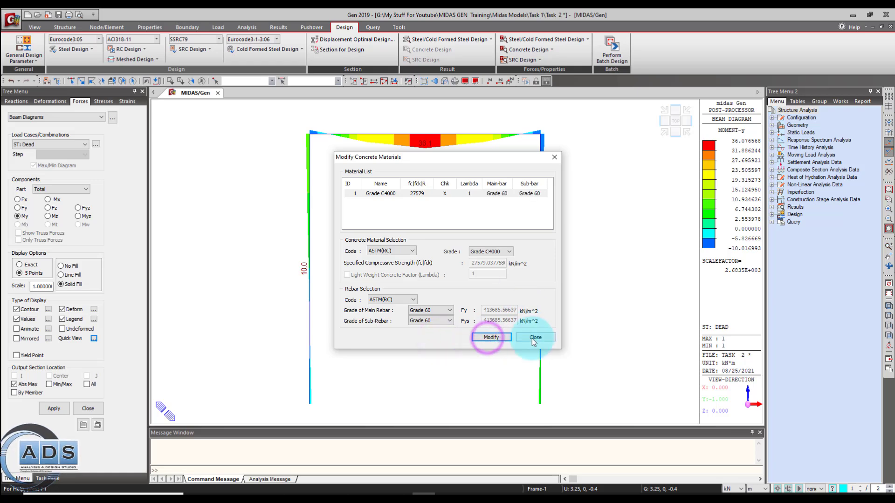
pyautogui.click(534, 338)
# In the rebar design criteria, choose P12 and P16 instead of P20 as the beam main rebar sizes
pyautogui.click(139, 48)
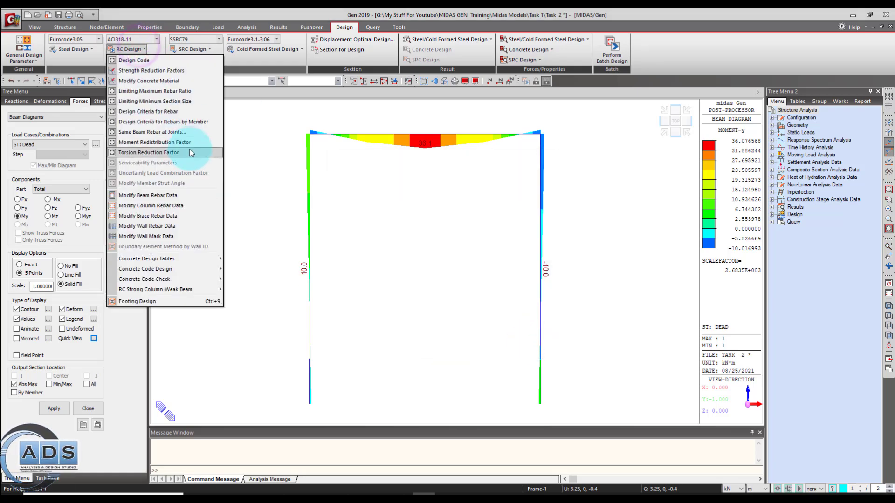
pyautogui.click(195, 112)
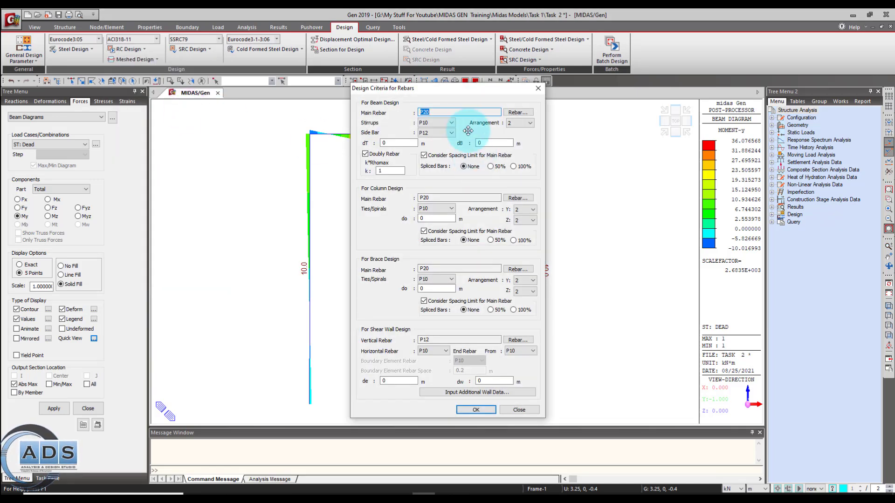
pyautogui.click(516, 113)
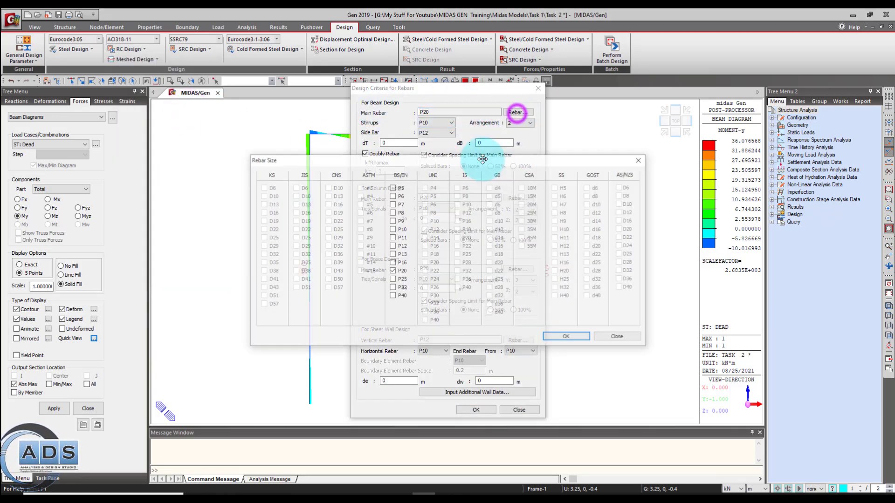
pyautogui.click(392, 246)
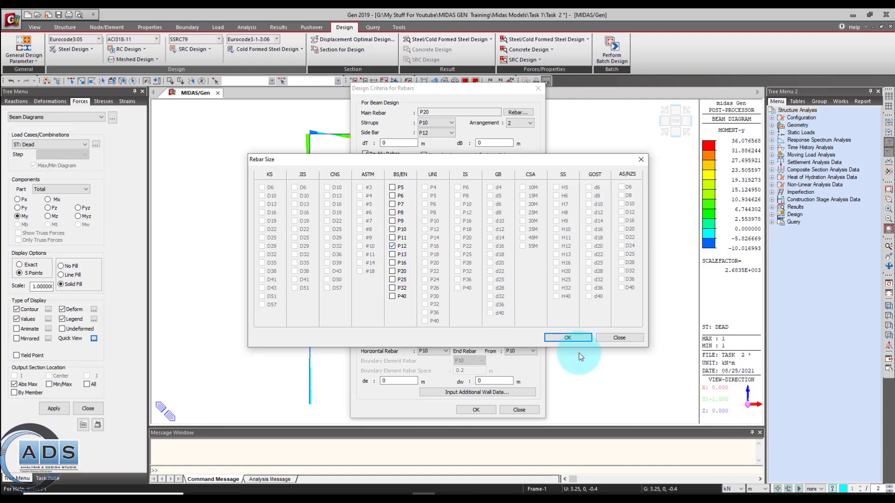
pyautogui.click(392, 263)
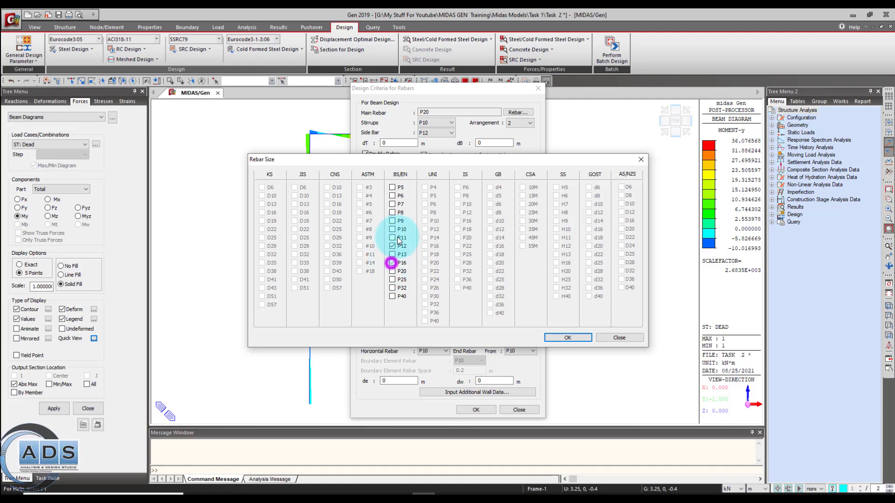
pyautogui.click(575, 337)
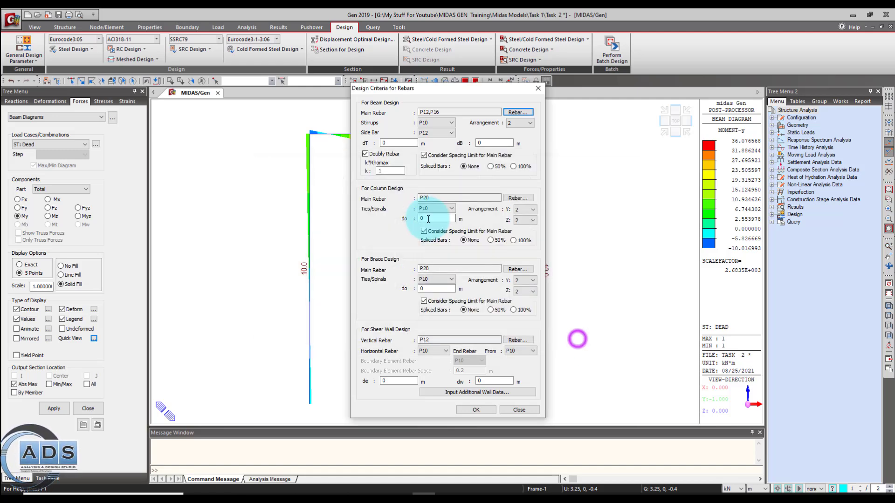
# Set the beam side bar to P10 and both the dT and dB distances to 0.04 m
pyautogui.click(450, 135)
pyautogui.click(451, 135)
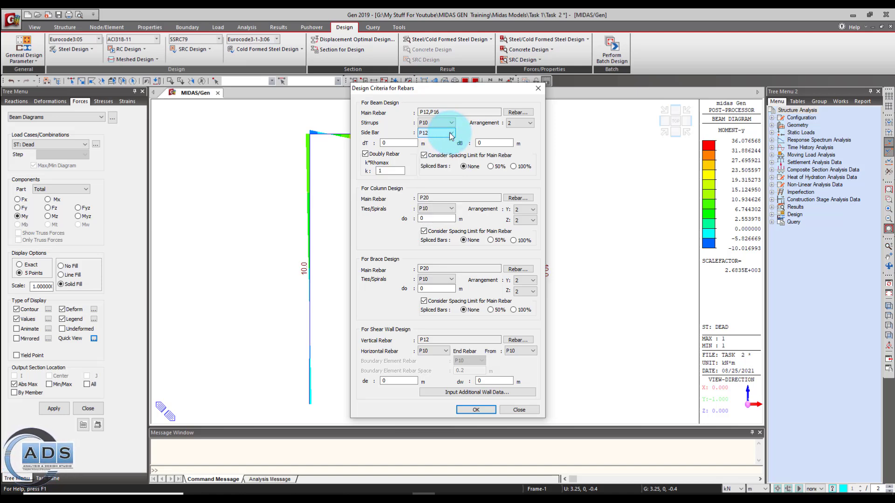
pyautogui.click(450, 135)
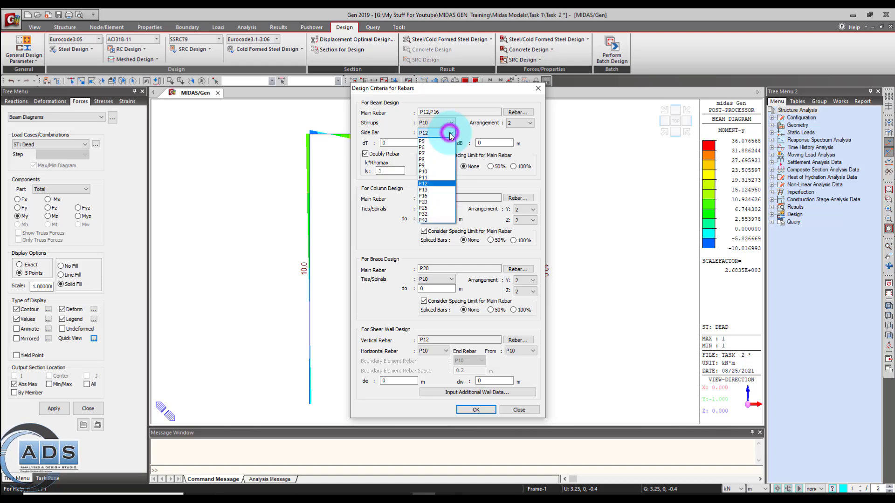
pyautogui.click(436, 172)
pyautogui.moveTo(411, 142); pyautogui.dragTo(351, 145)
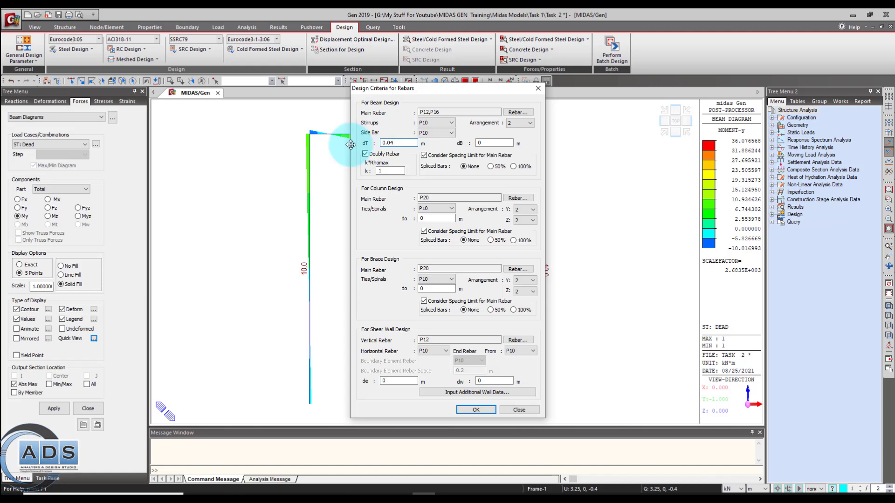
pyautogui.click(506, 143)
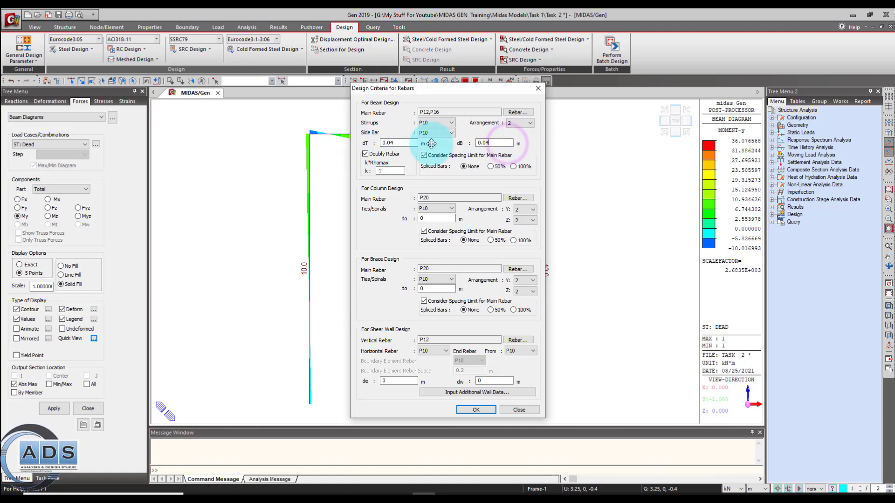
# Turn off the Doubly Rebar option for beam design
pyautogui.click(365, 154)
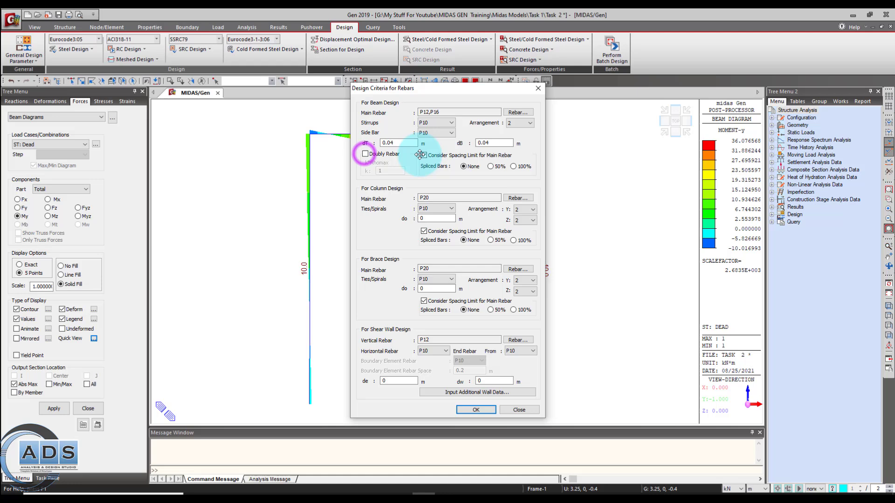
pyautogui.click(366, 155)
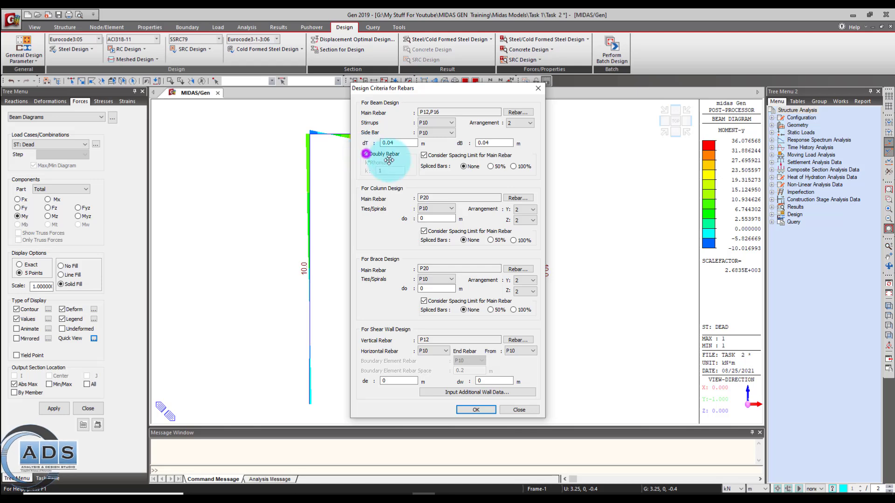
pyautogui.click(365, 154)
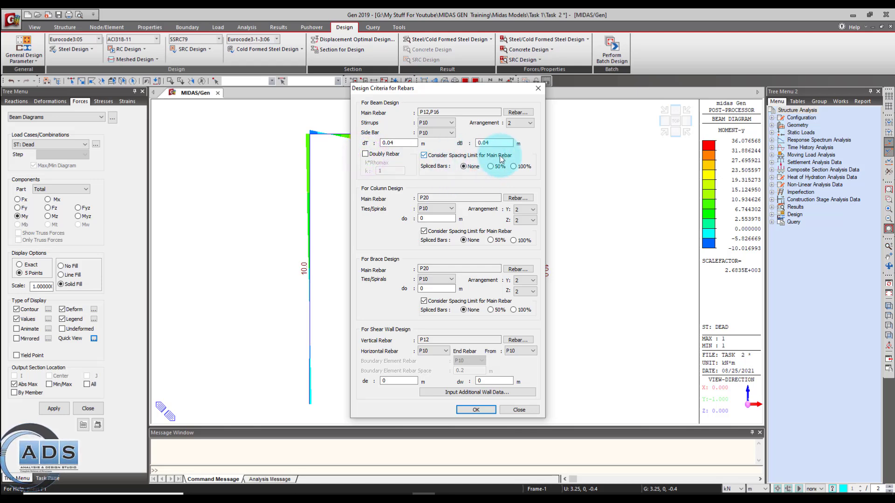
# Set the column main rebar to P16 only and the column do distance to 0.04 m, and apply the rebar criteria
pyautogui.click(510, 199)
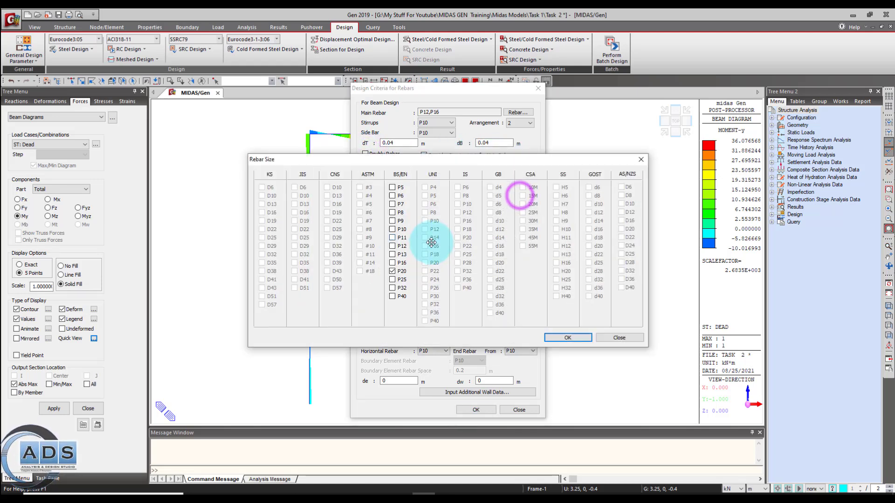
pyautogui.click(392, 263)
pyautogui.click(392, 271)
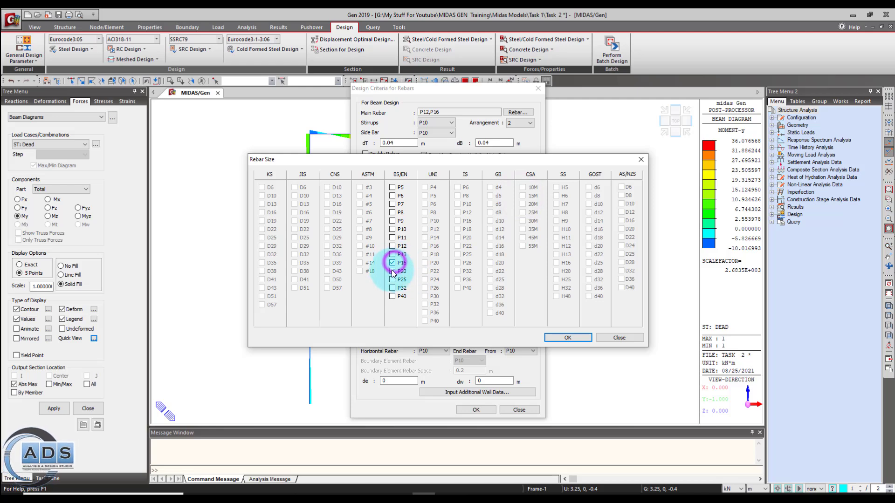
pyautogui.click(558, 337)
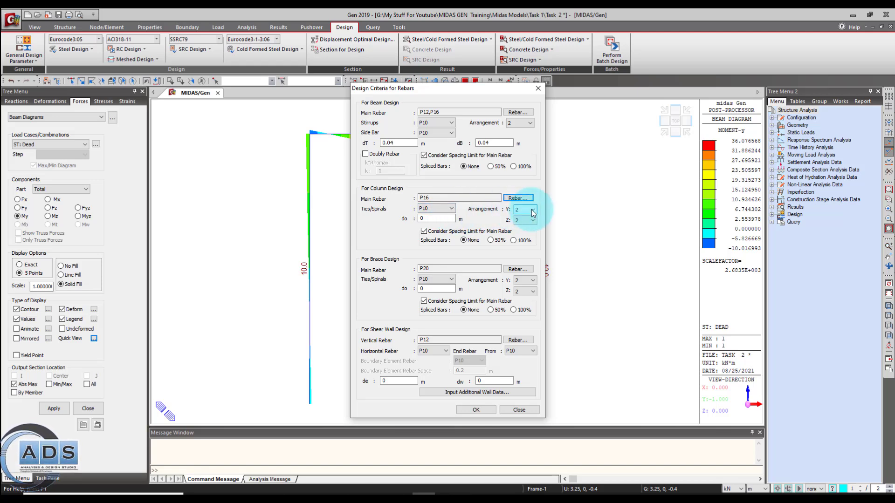
pyautogui.click(439, 219)
pyautogui.doubleClick(439, 219)
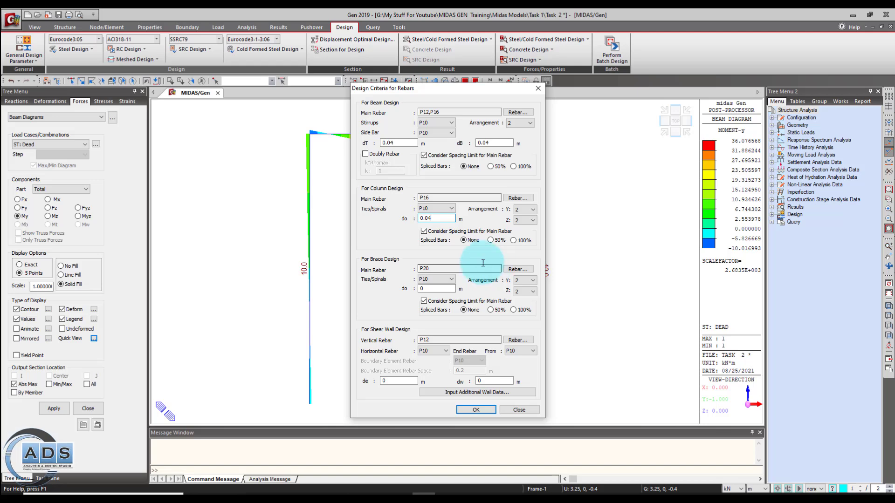
pyautogui.click(476, 410)
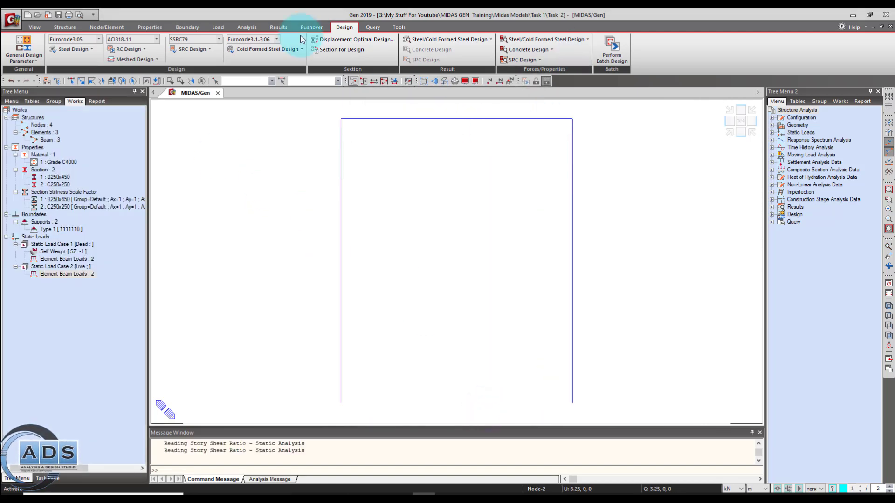
# Automatically generate the concrete design load combinations according to ACI318-11
pyautogui.click(275, 28)
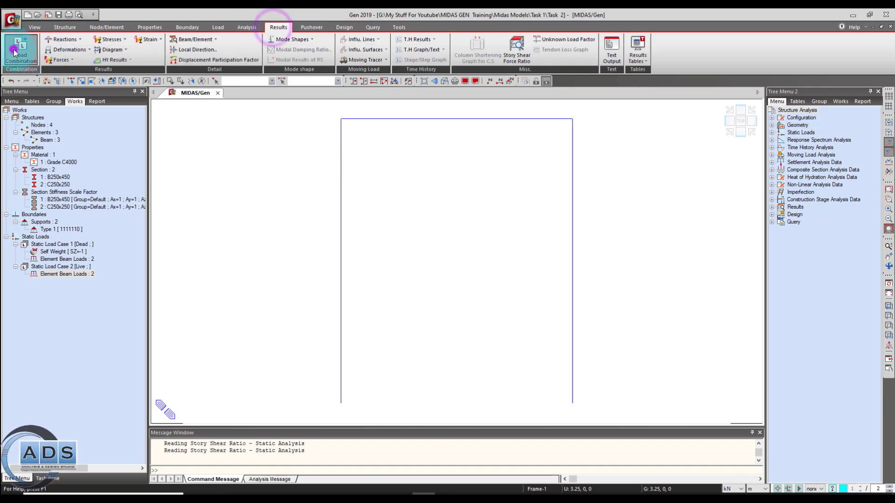
pyautogui.click(15, 44)
pyautogui.click(78, 31)
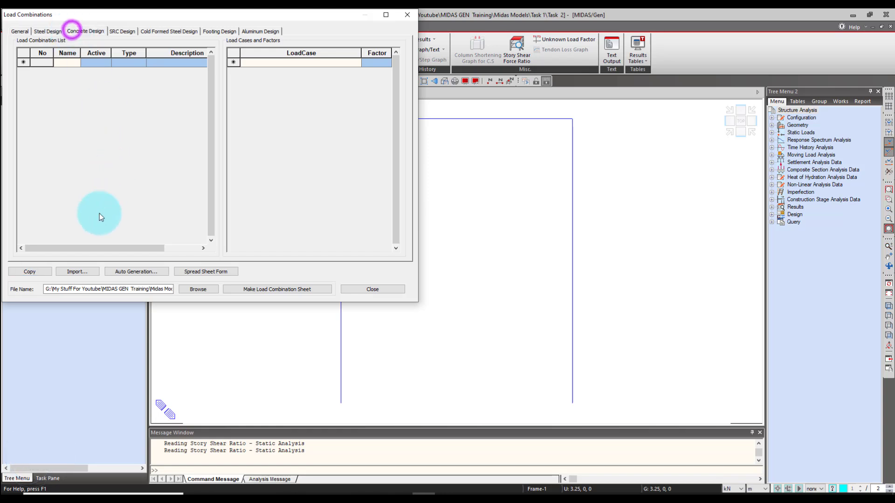
pyautogui.click(125, 271)
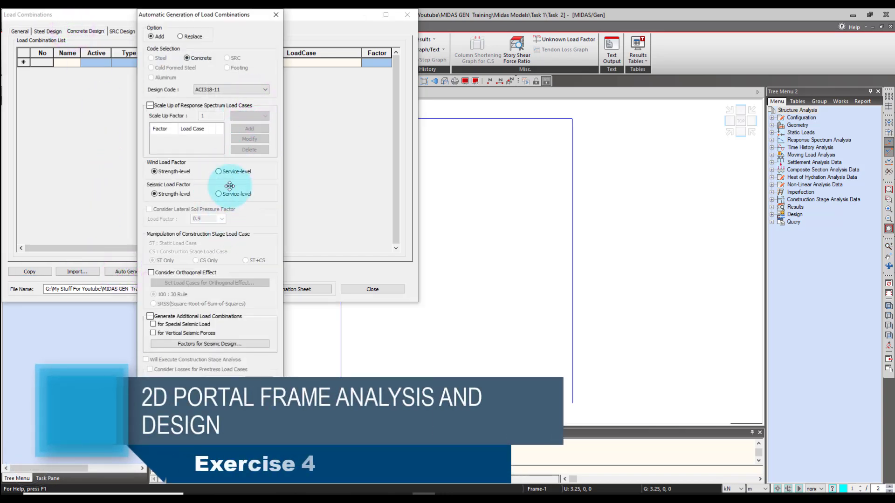
pyautogui.click(223, 404)
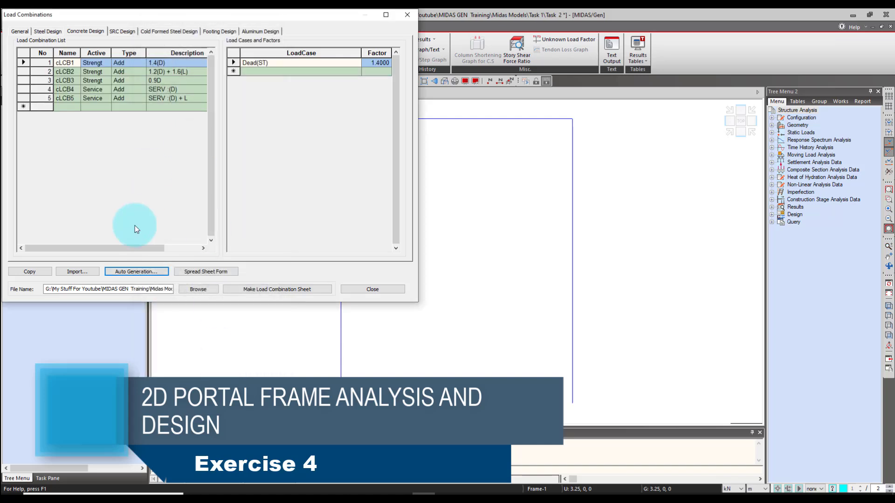
pyautogui.click(372, 292)
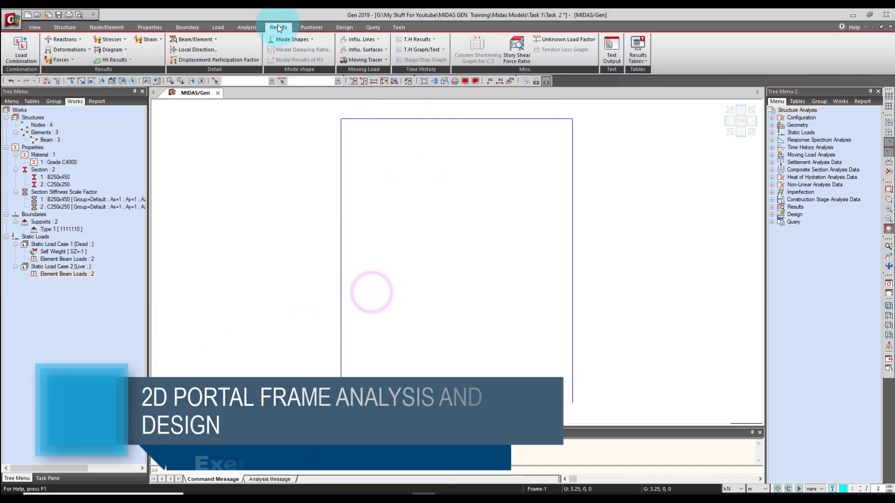
# Run a batch design that includes the analysis, concrete beam design and concrete column design
pyautogui.click(345, 27)
pyautogui.click(611, 49)
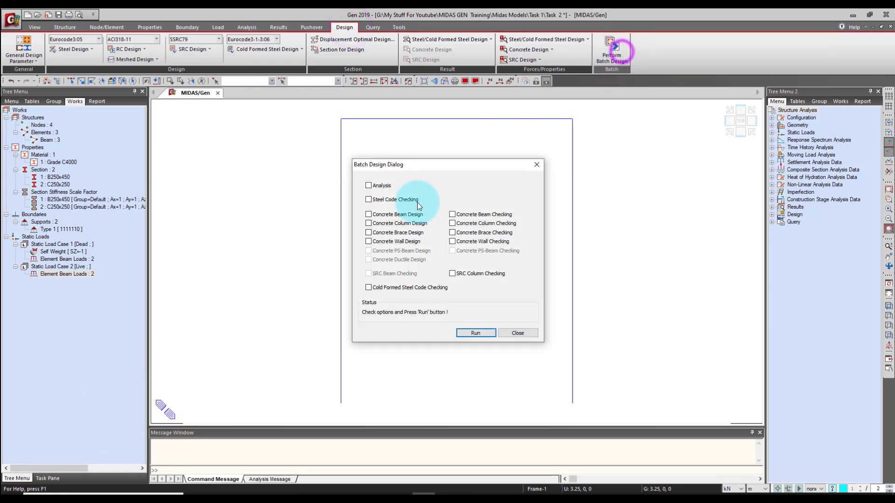
pyautogui.click(369, 185)
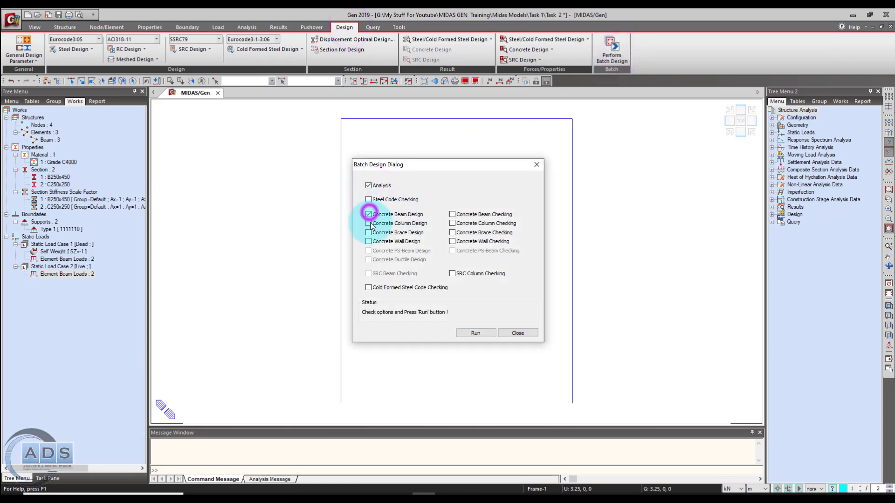
pyautogui.click(368, 223)
pyautogui.click(474, 332)
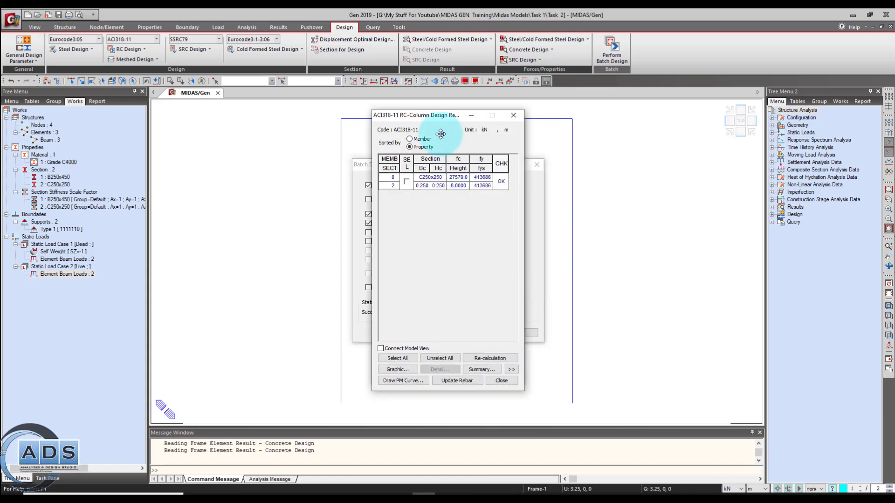
# Separate the column and beam design result windows and sort both lists by member
pyautogui.moveTo(440, 116); pyautogui.dragTo(271, 115)
pyautogui.moveTo(421, 114); pyautogui.dragTo(545, 104)
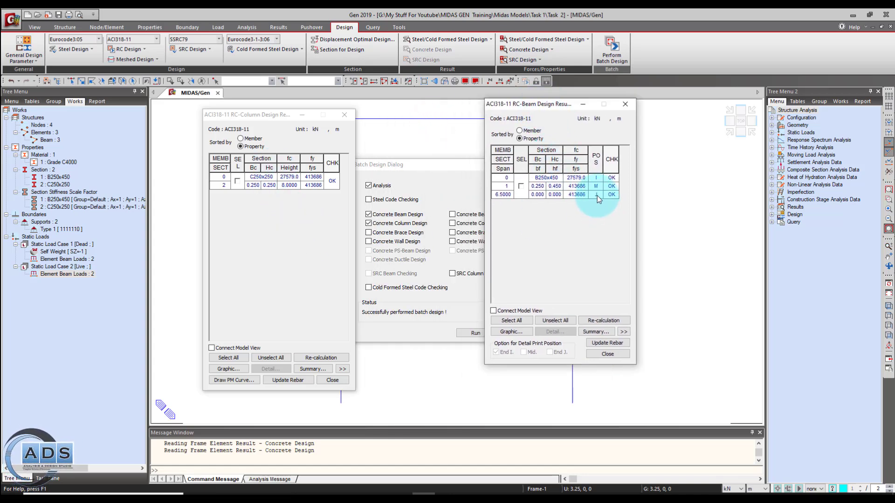
pyautogui.click(251, 138)
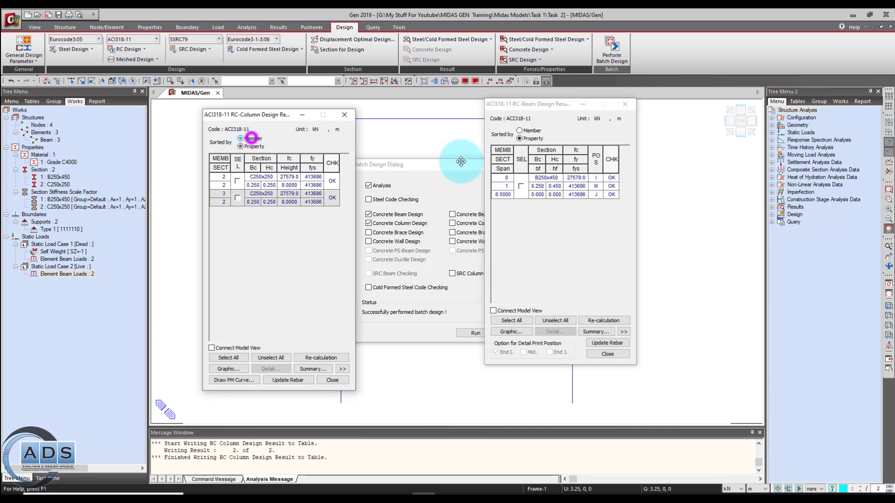
pyautogui.click(531, 131)
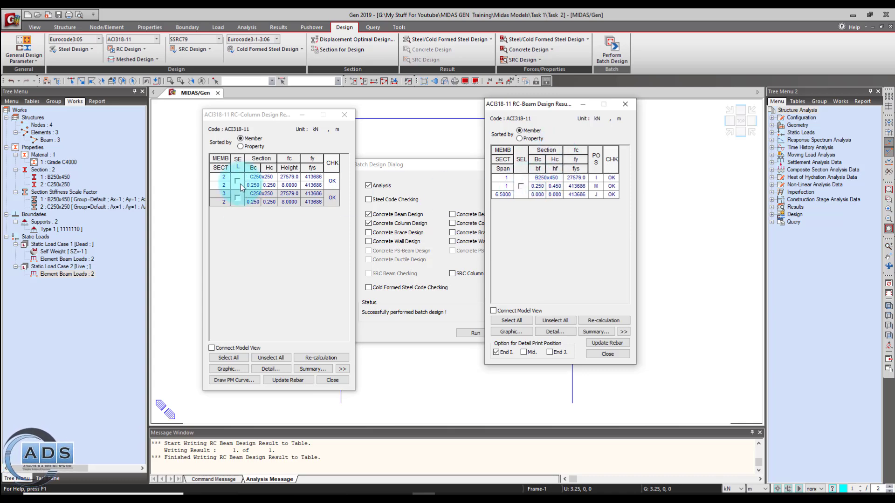
# Arrange the column and beam result windows on opposite sides of the frame and move the batch design dialog clear of it
pyautogui.moveTo(289, 115); pyautogui.dragTo(169, 115)
pyautogui.moveTo(518, 120); pyautogui.dragTo(628, 157)
pyautogui.moveTo(459, 168); pyautogui.dragTo(117, 422)
pyautogui.moveTo(148, 114); pyautogui.dragTo(165, 115)
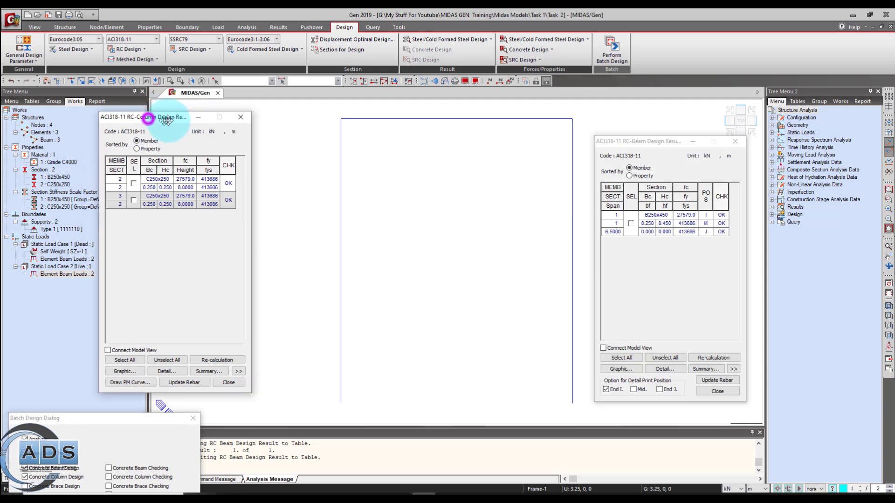
pyautogui.moveTo(659, 140); pyautogui.dragTo(659, 120)
# Turn on Connect Model View for both the beam and the column design results
pyautogui.click(621, 340)
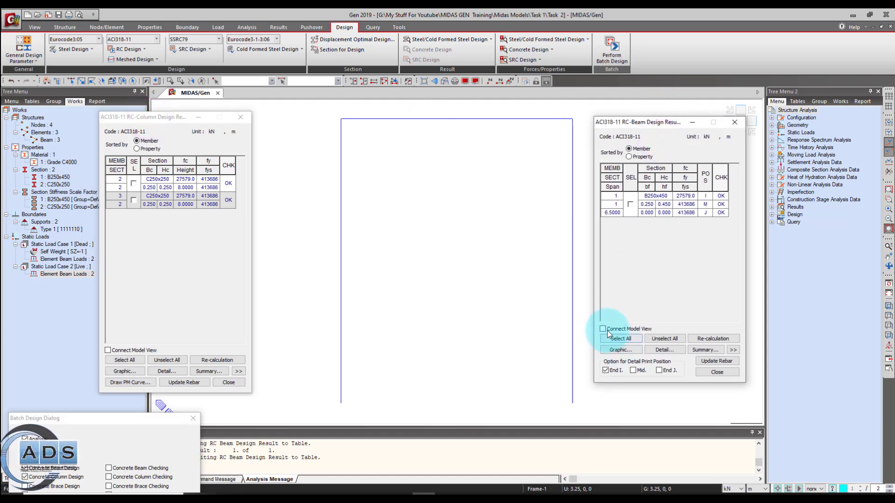
pyautogui.click(603, 329)
pyautogui.click(107, 350)
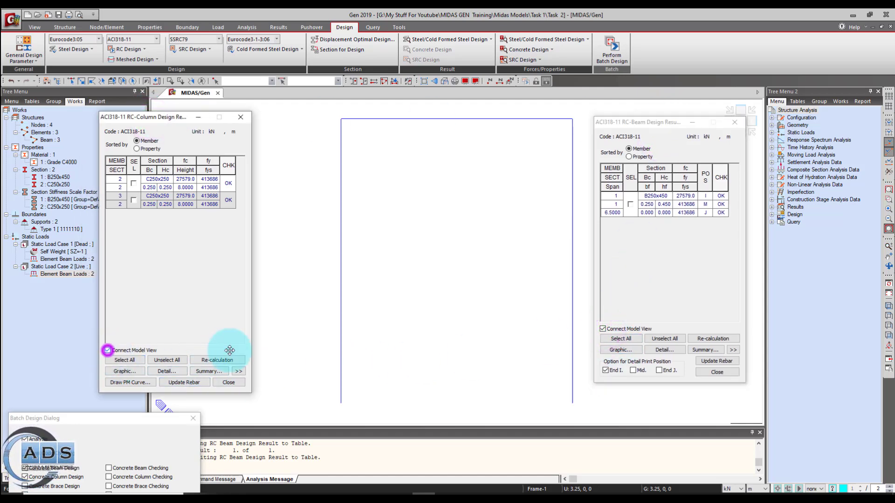
# Select column members 2 and 3 in the column results to locate them in the model, and deselect member 2 again
pyautogui.click(133, 184)
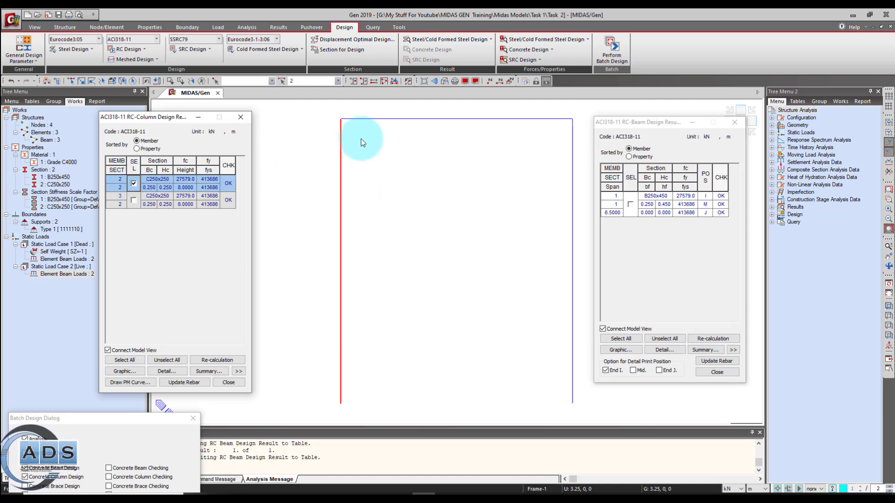
pyautogui.click(134, 201)
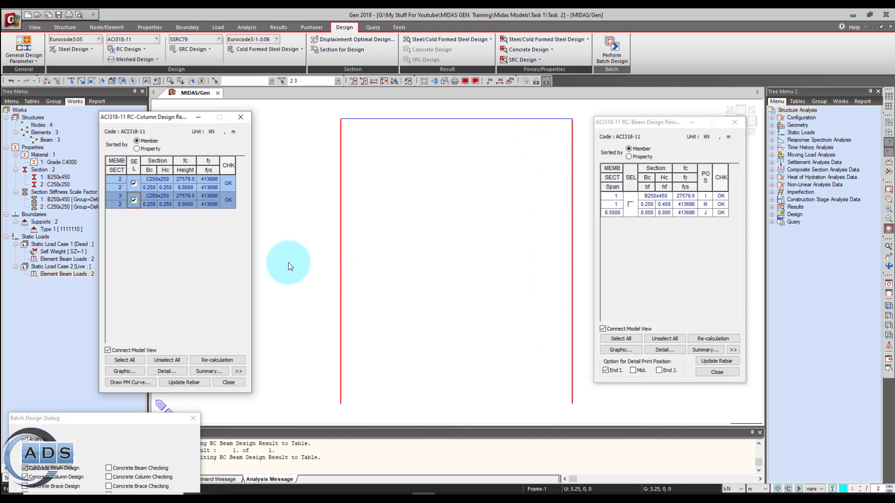
pyautogui.click(134, 186)
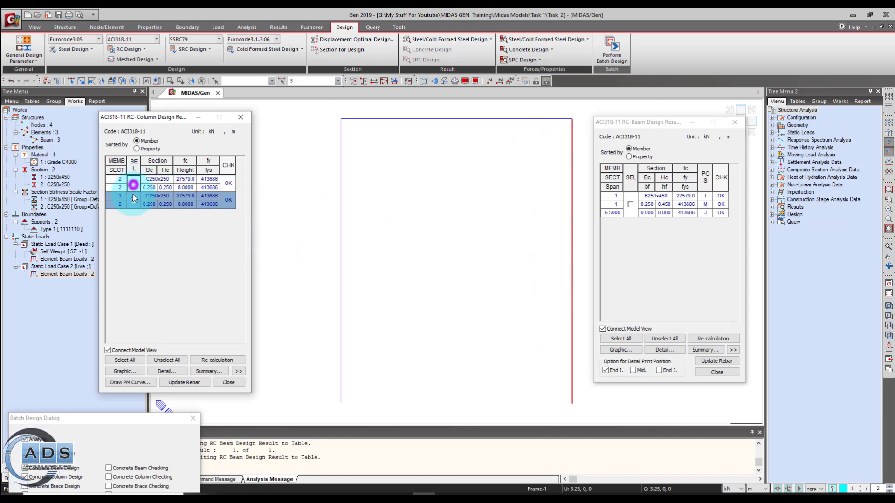
# Review the graphic design report of column member 2 in a maximized preview, and close it
pyautogui.click(136, 373)
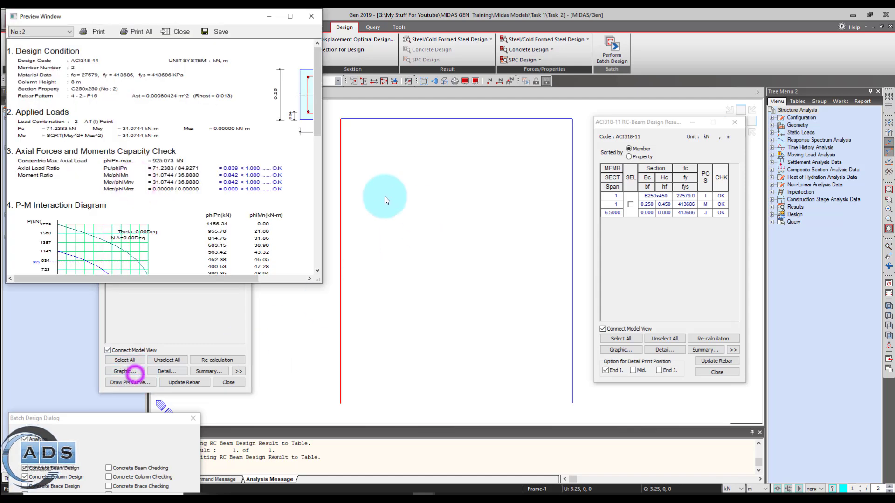
pyautogui.click(289, 16)
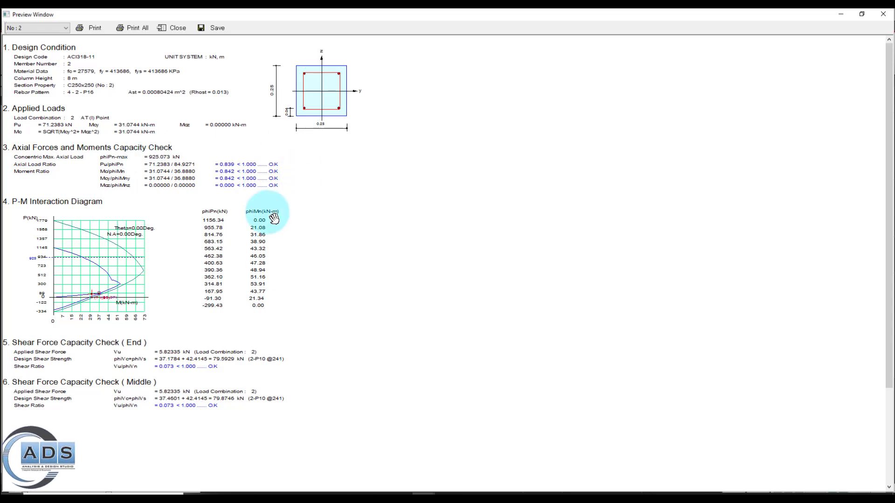
pyautogui.click(883, 17)
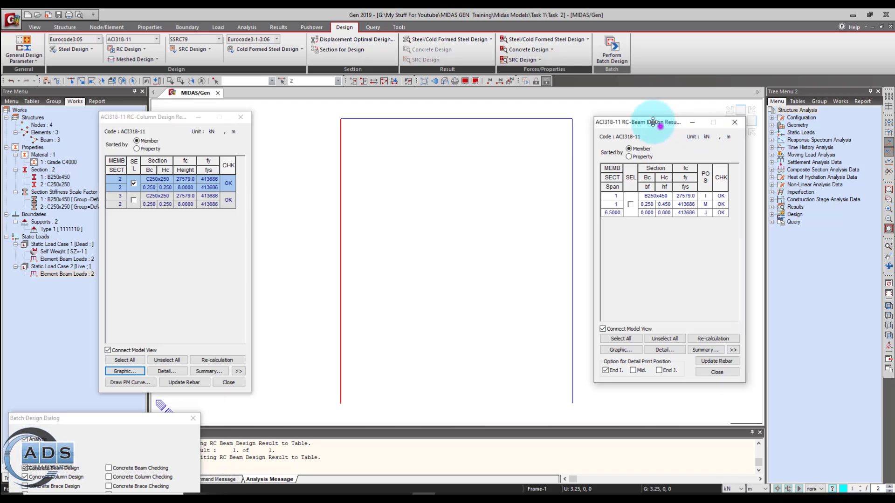
# Select beam member 1 in the beam results, review its graphic design report in a maximized preview, and close it
pyautogui.moveTo(706, 133); pyautogui.dragTo(683, 120)
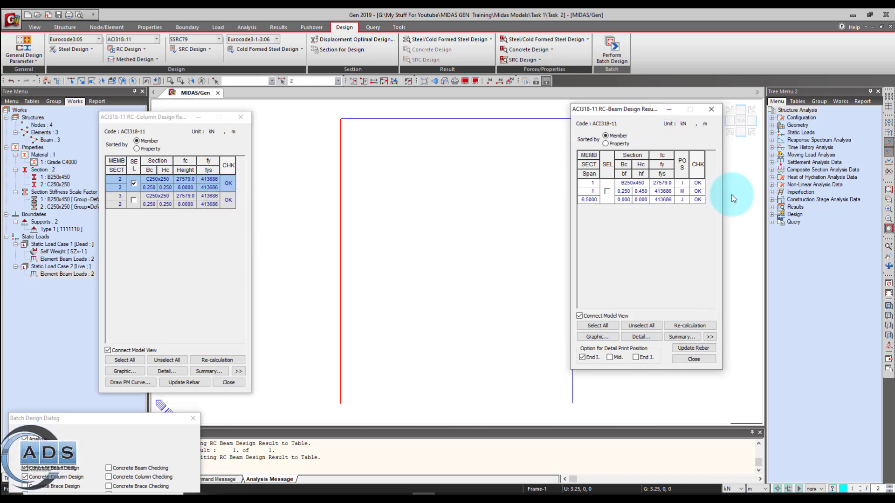
pyautogui.click(607, 191)
pyautogui.click(597, 337)
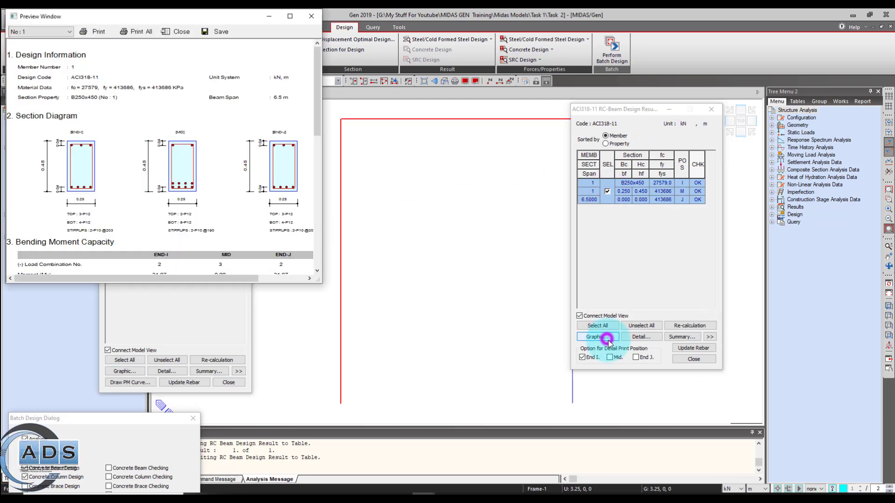
pyautogui.doubleClick(291, 15)
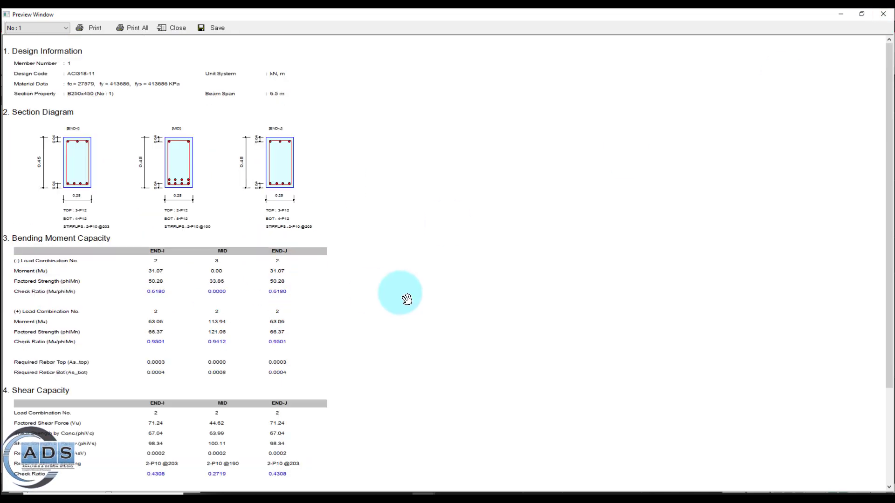
pyautogui.scroll(-3, 399, 296)
pyautogui.scroll(3, 399, 296)
pyautogui.click(884, 14)
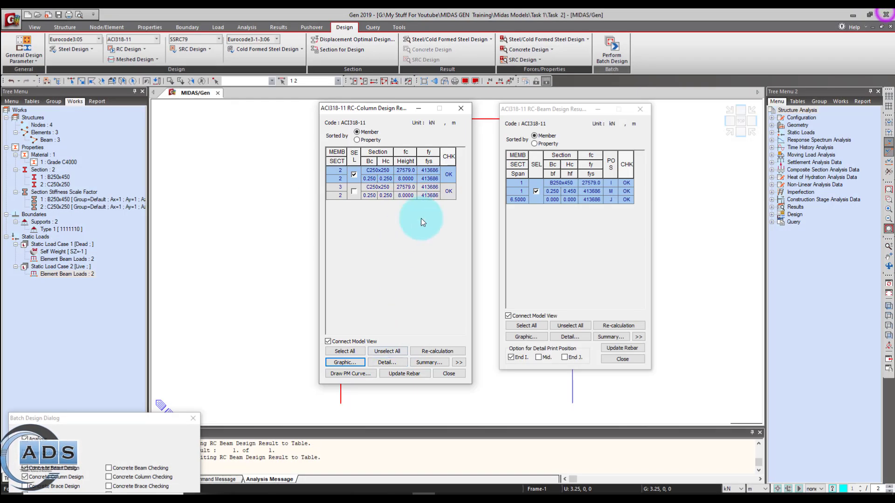
# Open the detailed design report of column member 2 and examine its slenderness, moment magnification, reinforcement and axial capacity calculations
pyautogui.click(399, 362)
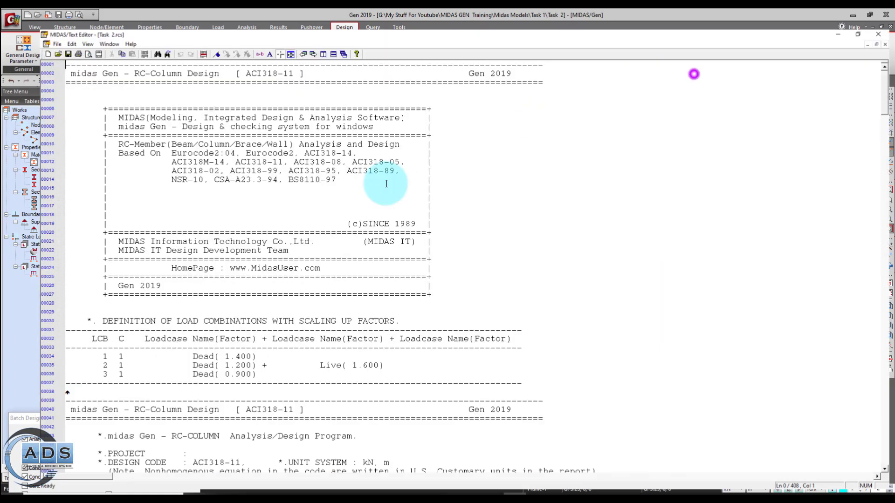
pyautogui.scroll(-20, 436, 255)
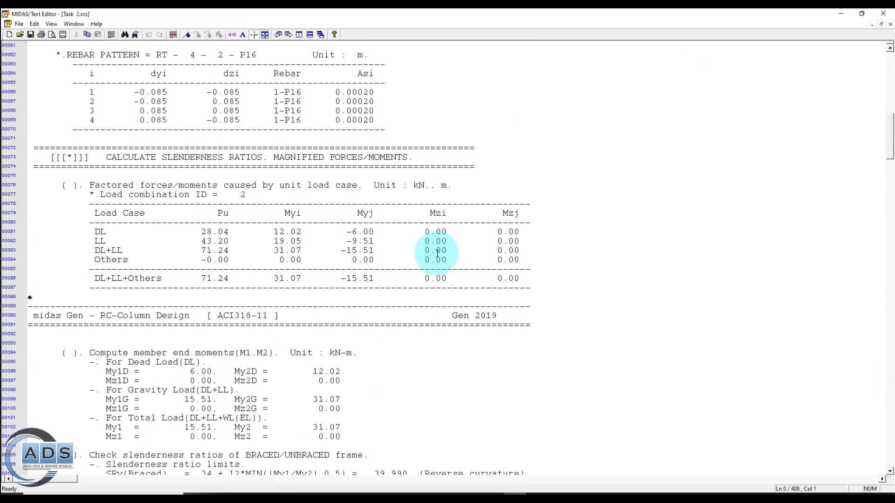
pyautogui.scroll(-17, 436, 257)
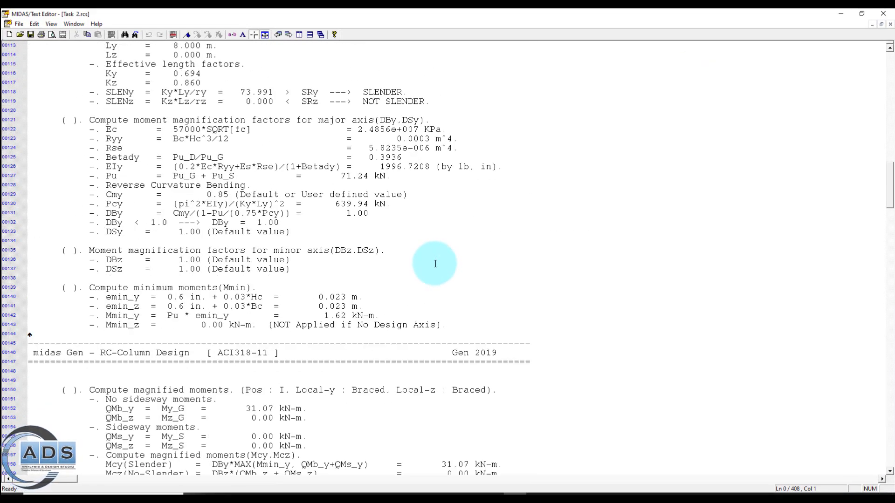
pyautogui.scroll(4, 435, 264)
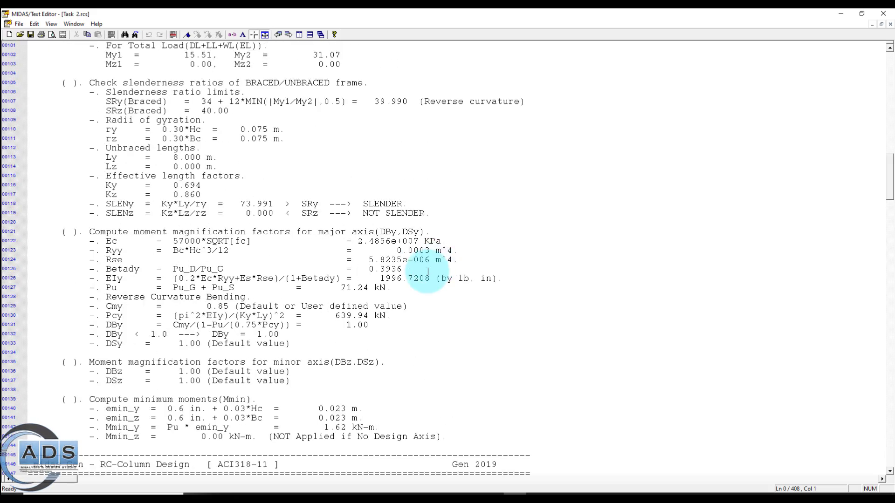
pyautogui.scroll(-20, 427, 272)
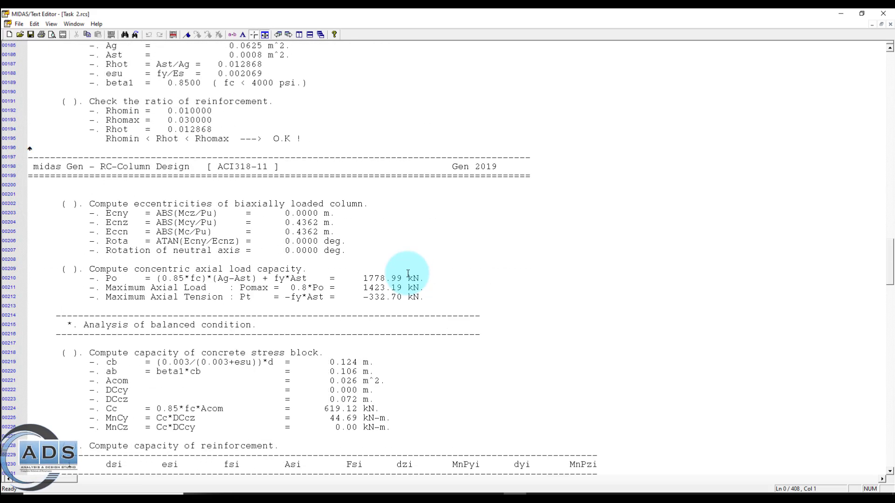